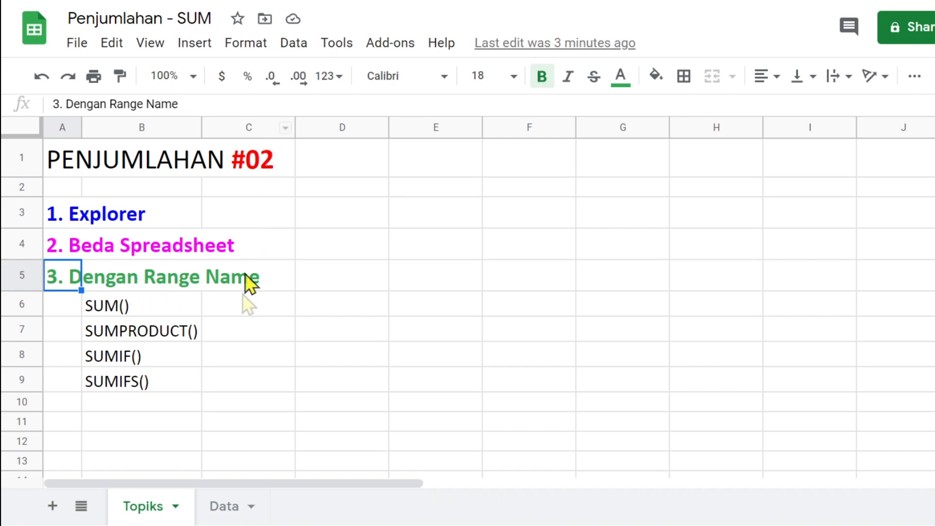
- Fill the header cells E4:H4 with cornflower blue
{"action": "left_click", "coordinate": [246, 331]}
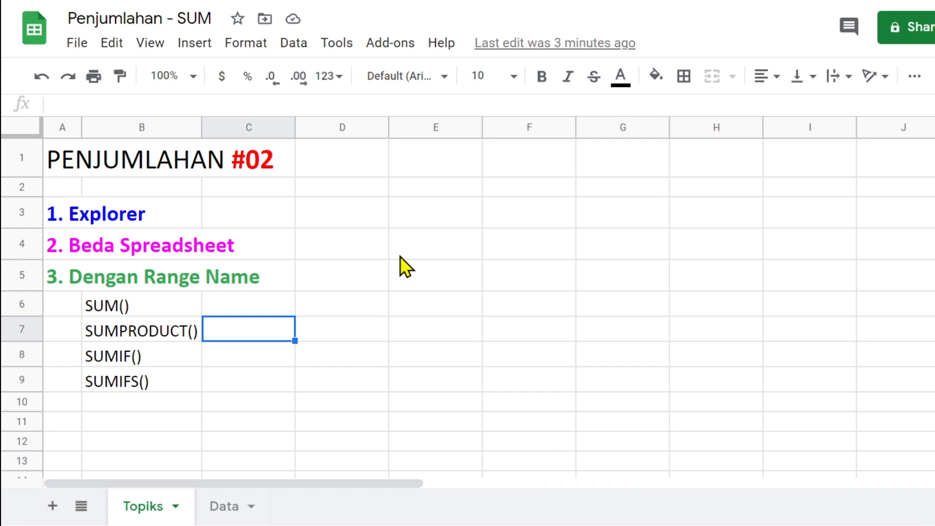
{"action": "left_click_drag", "start_coordinate": [403, 247], "coordinate": [685, 246]}
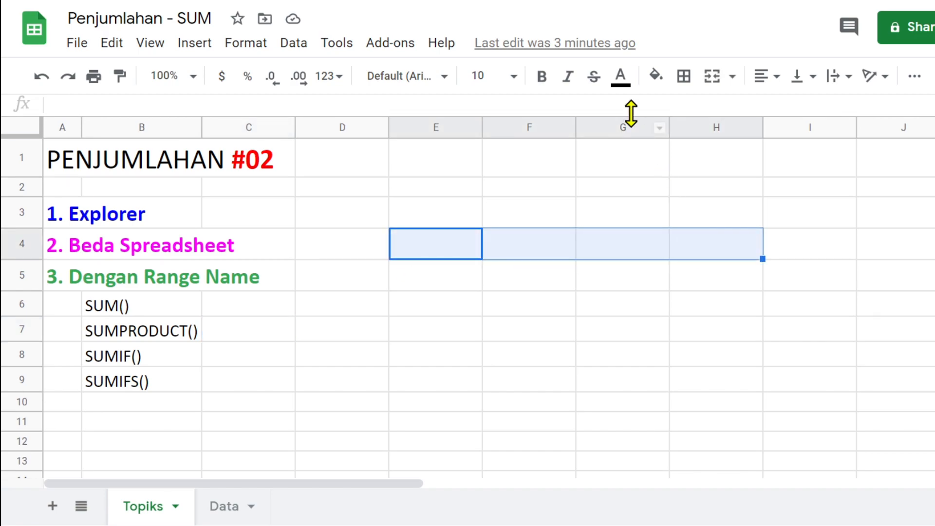
{"action": "left_click", "coordinate": [656, 77]}
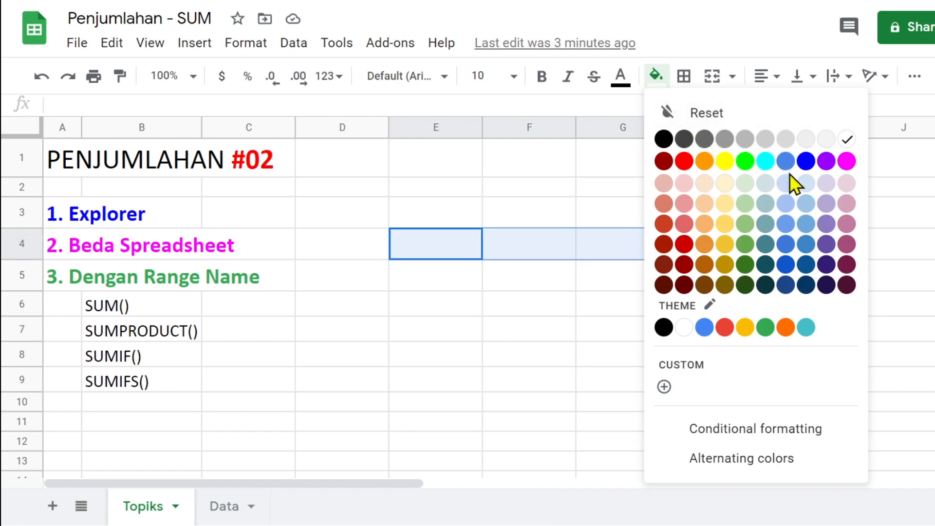
{"action": "left_click", "coordinate": [786, 162]}
- Fill E11:H11 light blue and label G11 'Total'
{"action": "left_click_drag", "start_coordinate": [404, 428], "coordinate": [741, 432]}
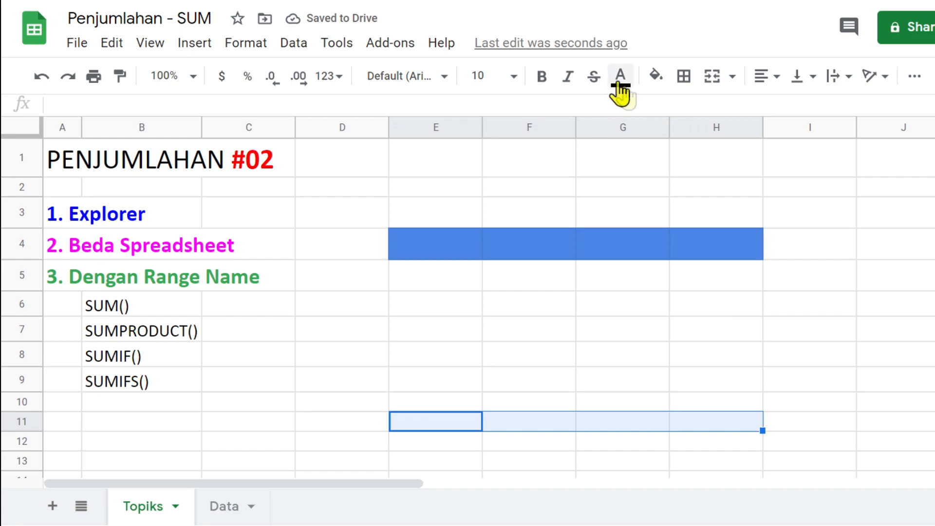
{"action": "left_click", "coordinate": [656, 77]}
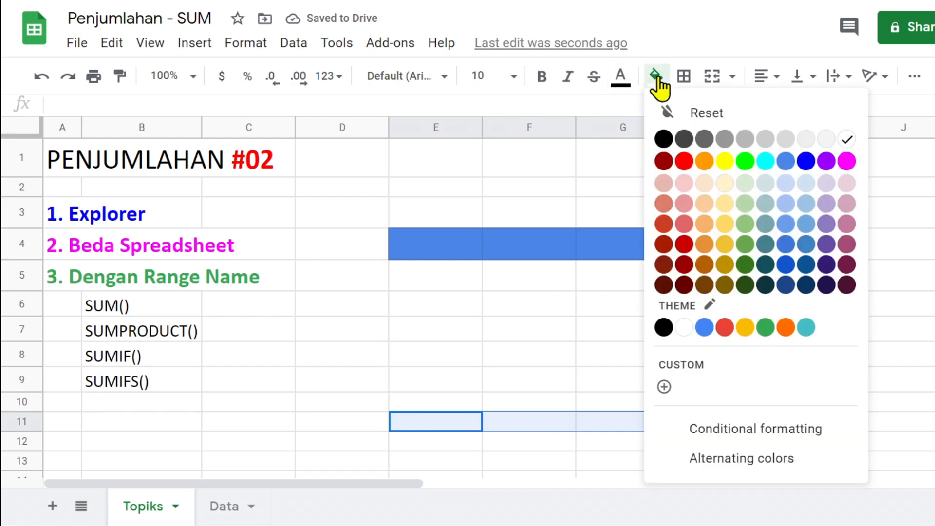
{"action": "left_click", "coordinate": [802, 188]}
{"action": "left_click", "coordinate": [631, 421]}
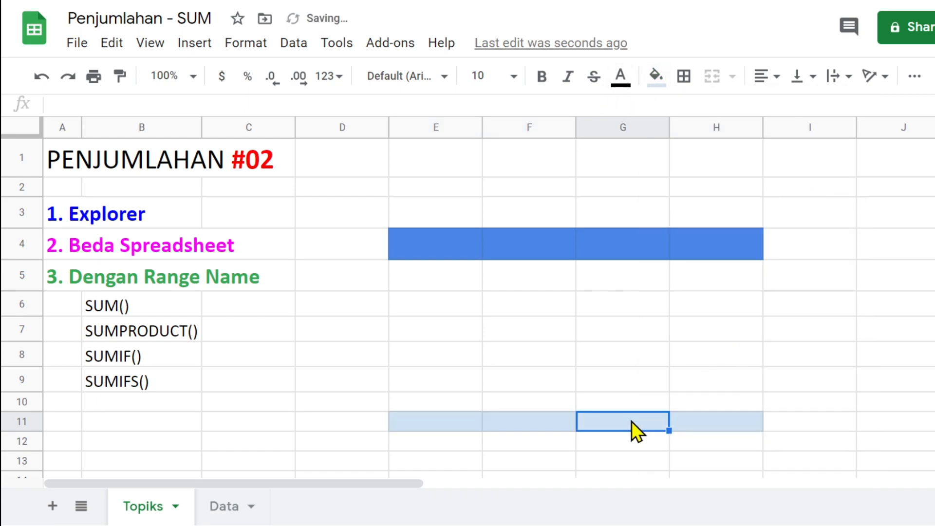
{"action": "type", "text": "Total"}
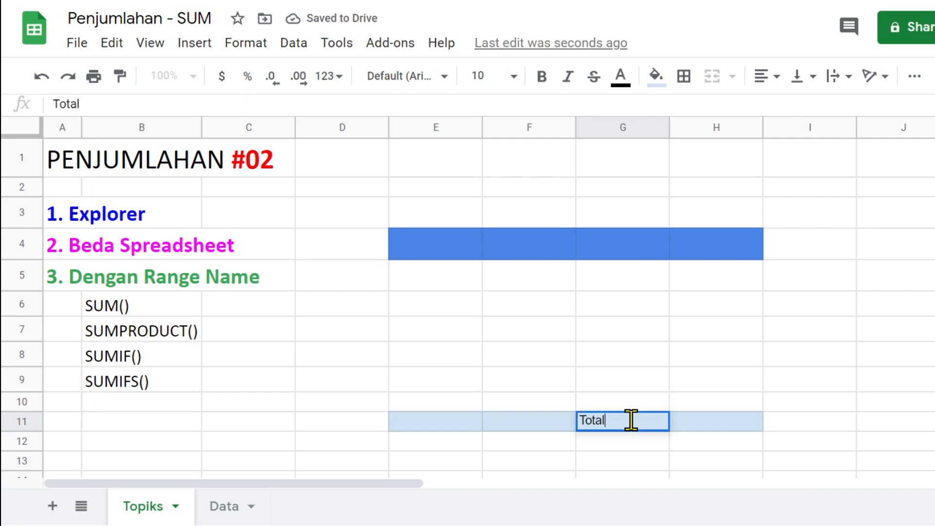
- Enter 'Harga' in H4 and make its text white
{"action": "left_click", "coordinate": [722, 241]}
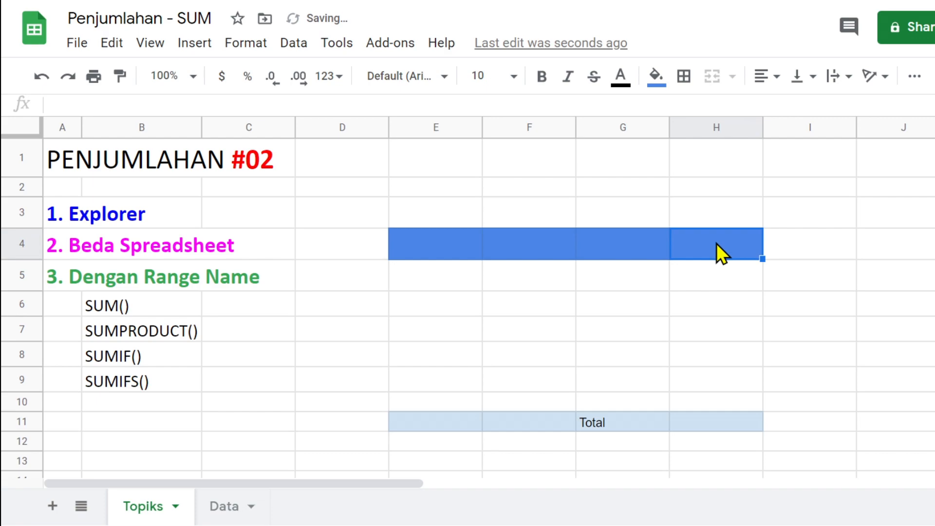
{"action": "type", "text": "T"}
{"action": "key", "text": "Escape"}
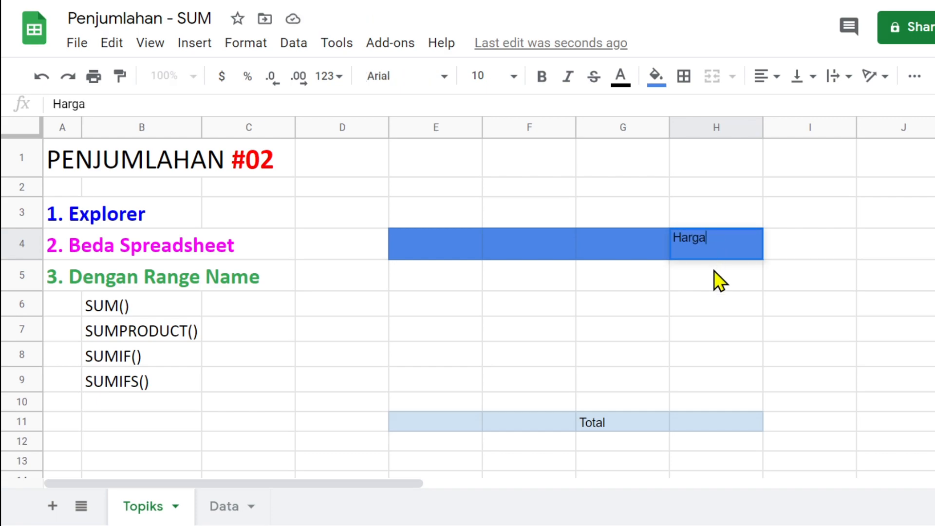
{"action": "key", "text": "Return"}
{"action": "left_click", "coordinate": [694, 246]}
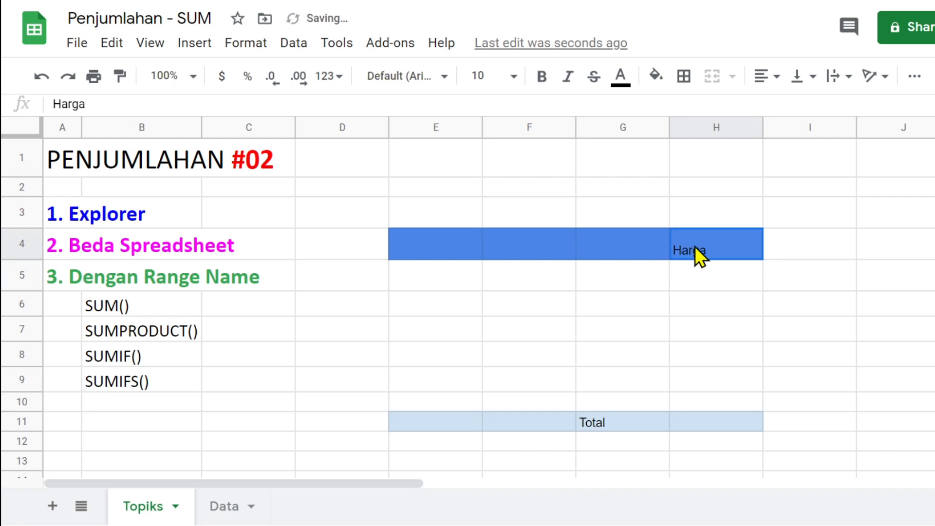
{"action": "left_click", "coordinate": [616, 77]}
{"action": "left_click", "coordinate": [812, 134]}
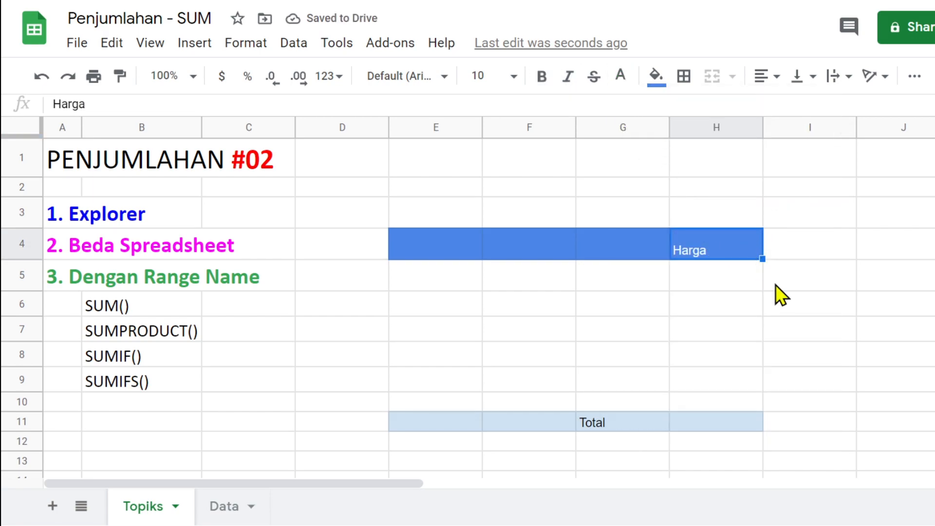
- Select the column H cells H5 to H10 beneath the Harga header
{"action": "left_click", "coordinate": [713, 432]}
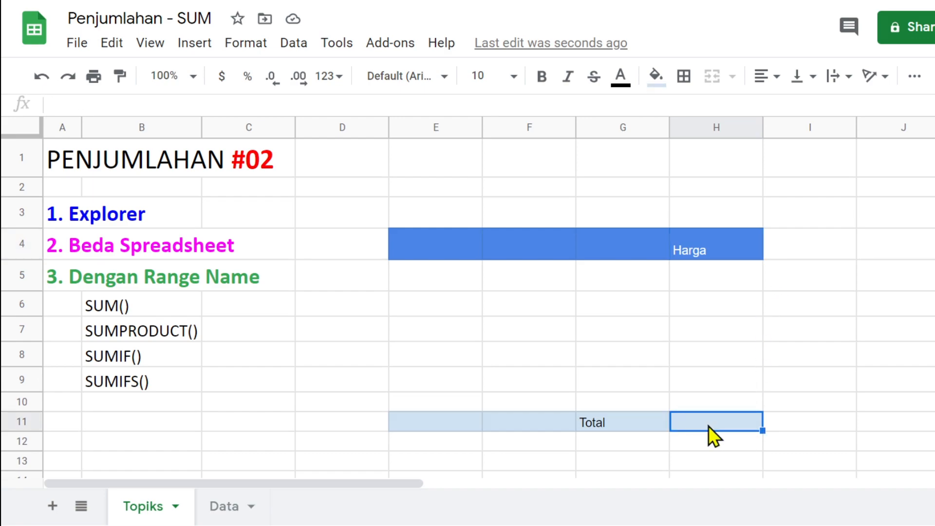
{"action": "left_click_drag", "start_coordinate": [715, 404], "coordinate": [689, 278]}
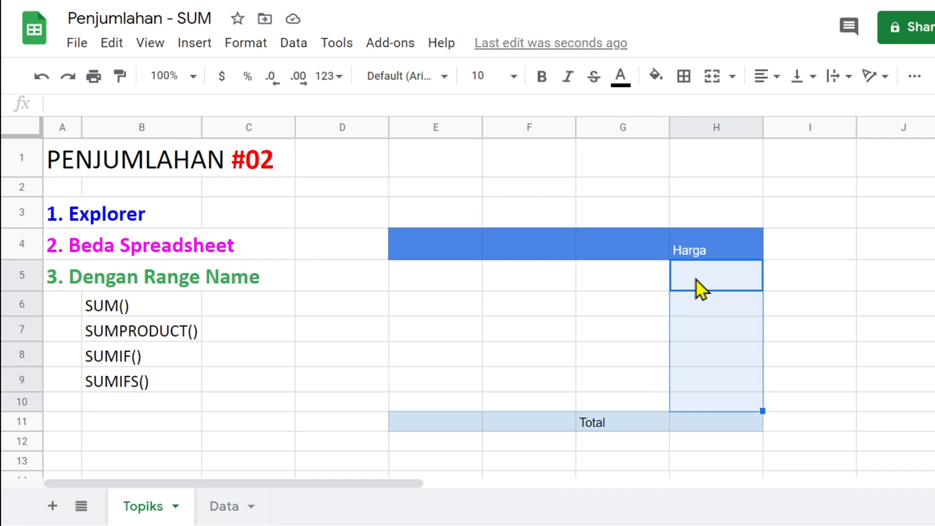
{"action": "left_click", "coordinate": [709, 376]}
- Insert three rows above row 6, then delete rows 5 to 10
{"action": "left_click_drag", "start_coordinate": [625, 304], "coordinate": [629, 364]}
{"action": "key", "text": "alt+i"}
{"action": "key", "text": "r"}
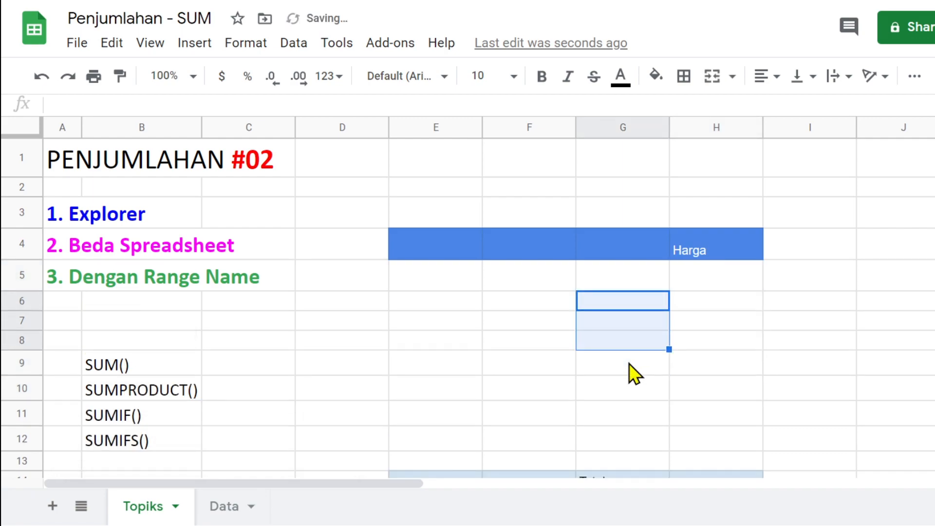
{"action": "scroll", "coordinate": [689, 340], "scroll_direction": "down", "scroll_amount": 2}
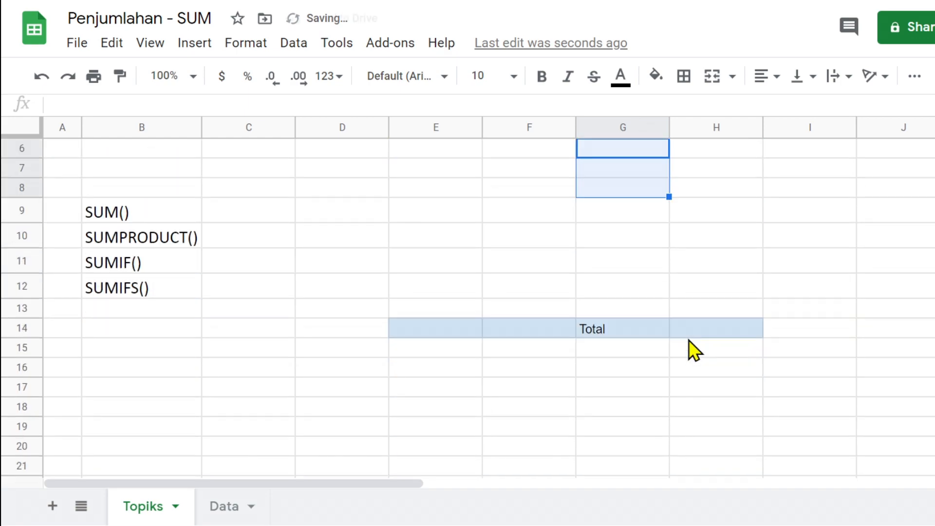
{"action": "left_click", "coordinate": [697, 331]}
{"action": "scroll", "coordinate": [700, 292], "scroll_direction": "up", "scroll_amount": 3}
{"action": "left_click_drag", "start_coordinate": [621, 243], "coordinate": [624, 364]}
{"action": "key", "text": "alt+e"}
{"action": "key", "text": "d"}
- Reset the fill colour on E3:I11 and clear the Harga and Total labels
{"action": "left_click", "coordinate": [694, 231]}
{"action": "left_click_drag", "start_coordinate": [694, 230], "coordinate": [695, 263]}
{"action": "left_click", "coordinate": [697, 303]}
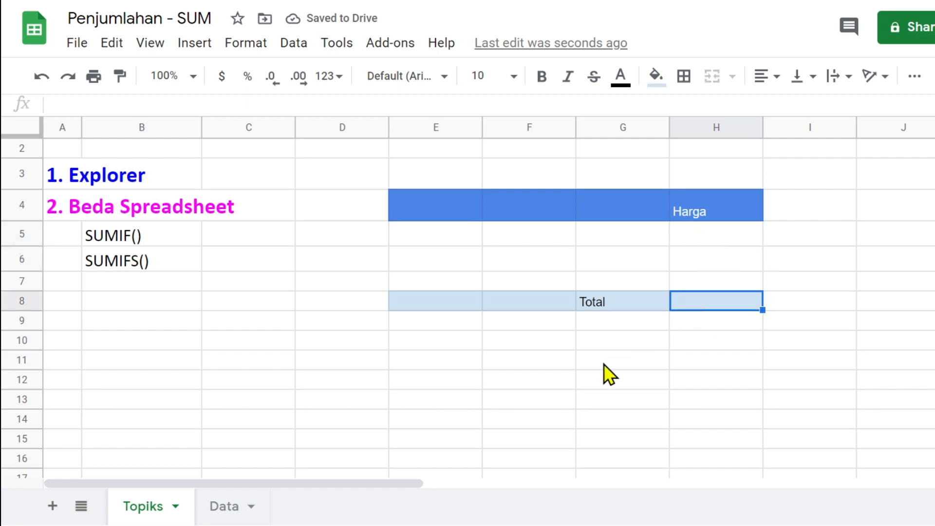
{"action": "left_click_drag", "start_coordinate": [402, 171], "coordinate": [779, 353]}
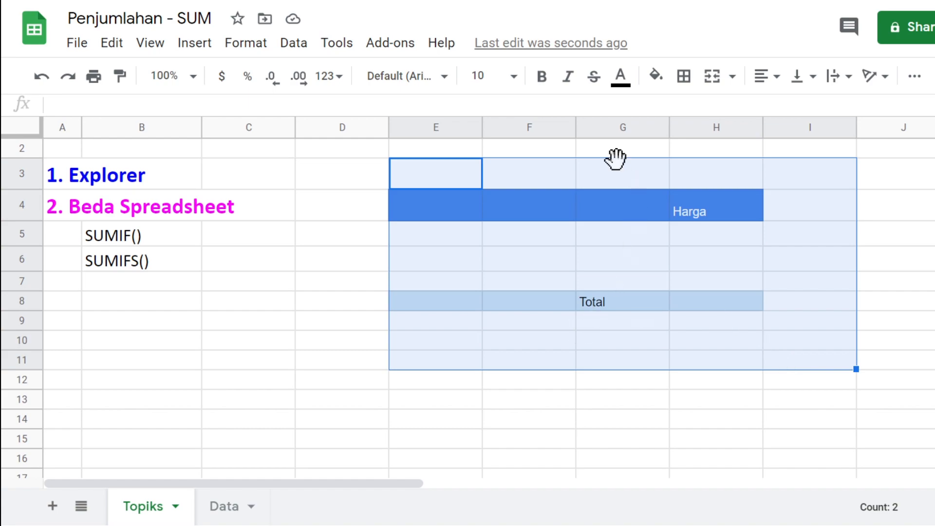
{"action": "left_click", "coordinate": [656, 76]}
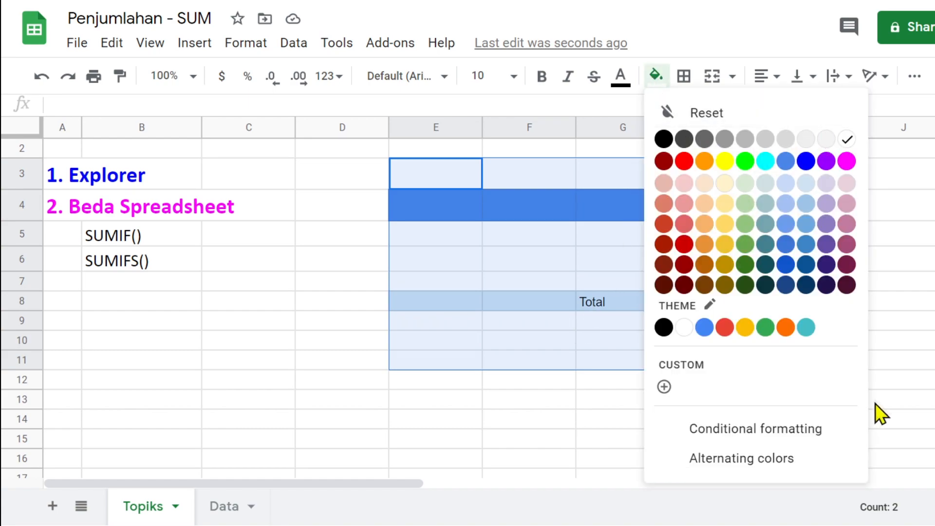
{"action": "left_click", "coordinate": [718, 114]}
{"action": "key", "text": "Delete"}
- Scroll back to the top and select the '1. Explorer' heading
{"action": "left_click", "coordinate": [370, 324]}
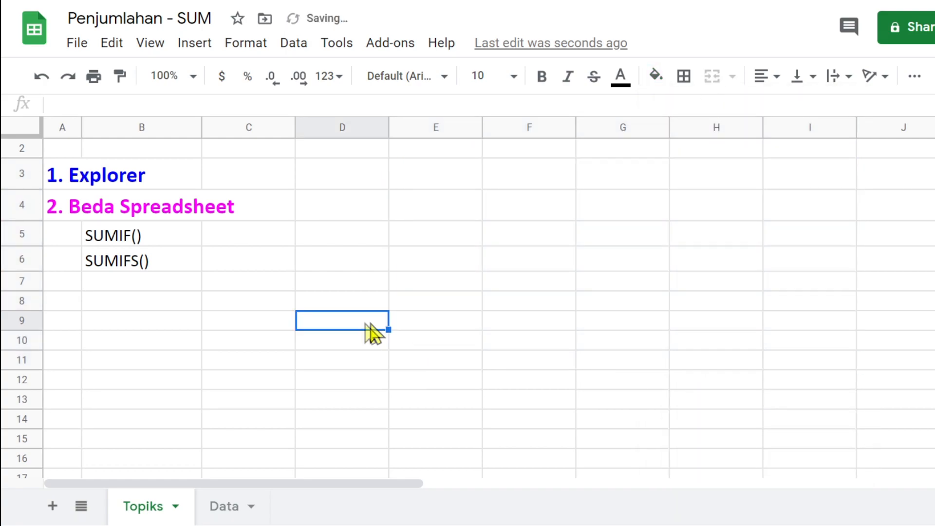
{"action": "scroll", "coordinate": [213, 375], "scroll_direction": "up", "scroll_amount": 1}
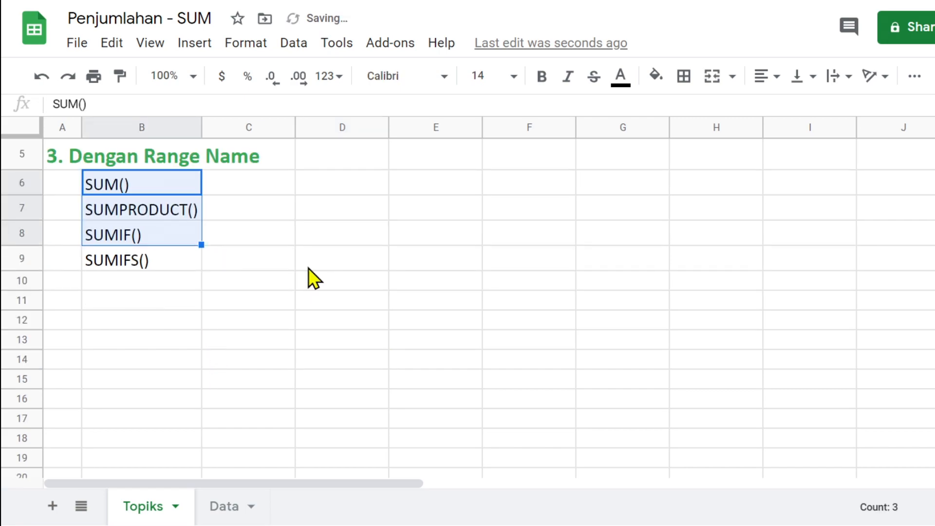
{"action": "left_click", "coordinate": [308, 267]}
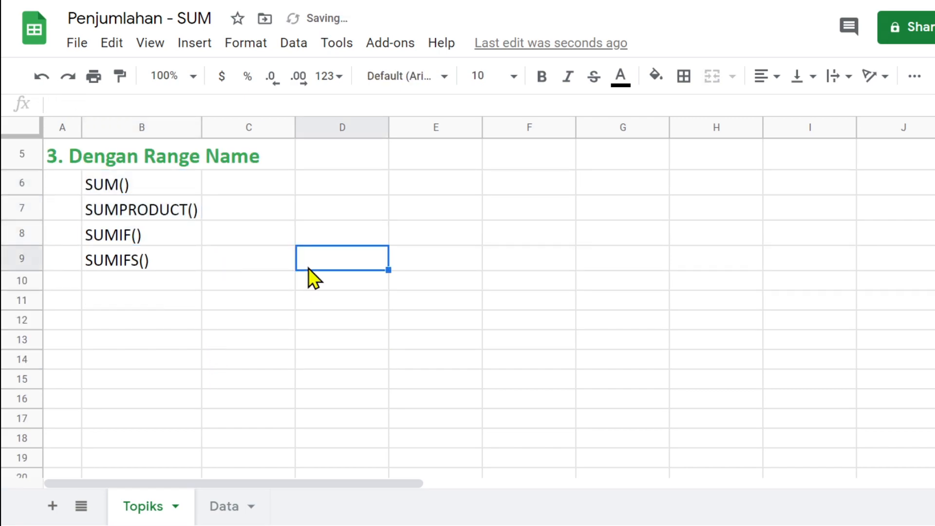
{"action": "scroll", "coordinate": [308, 268], "scroll_direction": "up", "scroll_amount": 2}
{"action": "left_click", "coordinate": [53, 217]}
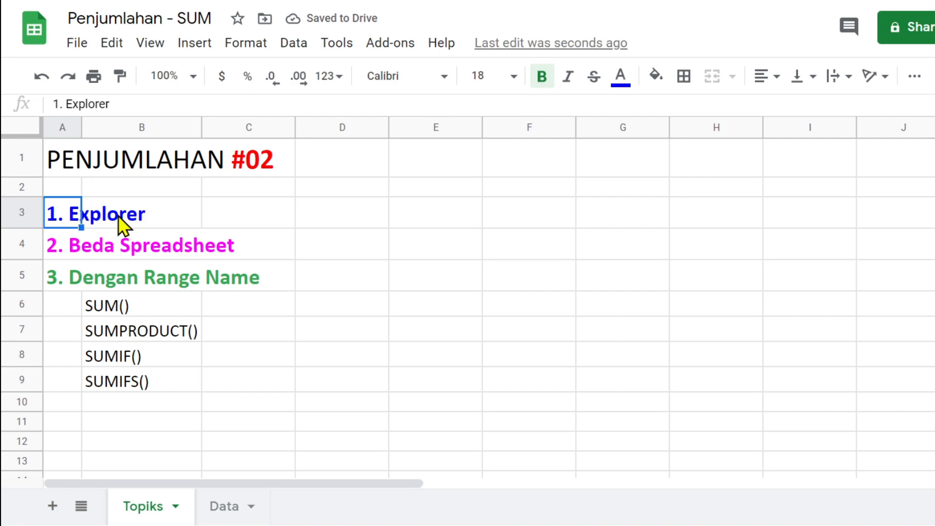
- Open the Data sheet and look over the Nama Sales, Jml, Harga and Total Harga headers
{"action": "left_click", "coordinate": [224, 509]}
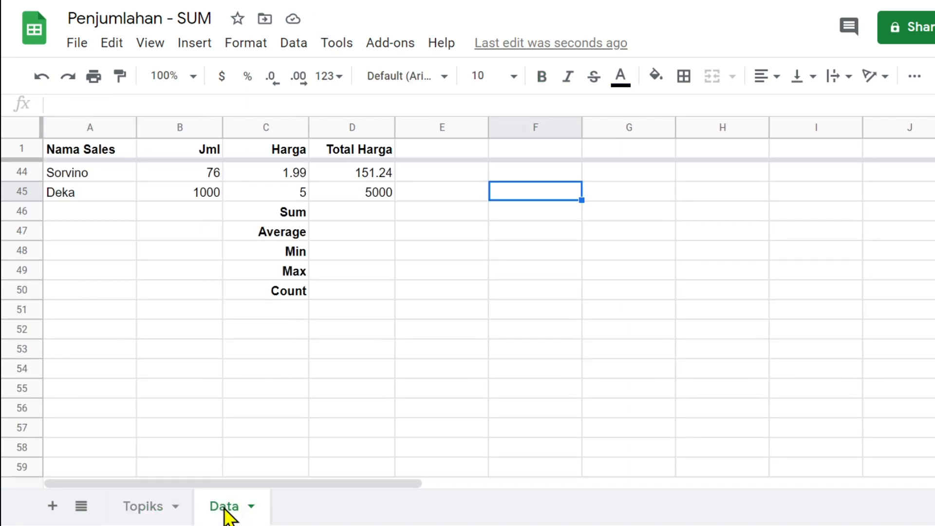
{"action": "scroll", "coordinate": [337, 305], "scroll_direction": "up", "scroll_amount": 15}
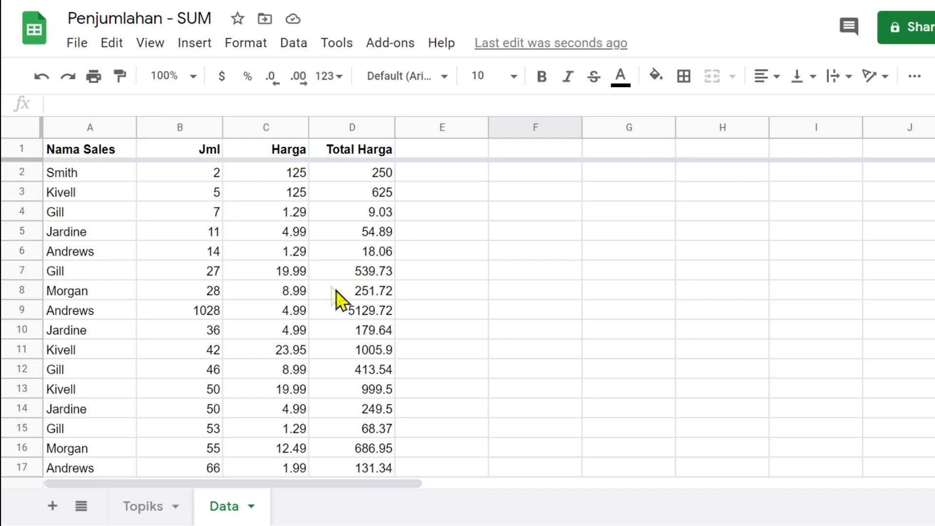
{"action": "left_click", "coordinate": [76, 147]}
{"action": "left_click", "coordinate": [211, 149]}
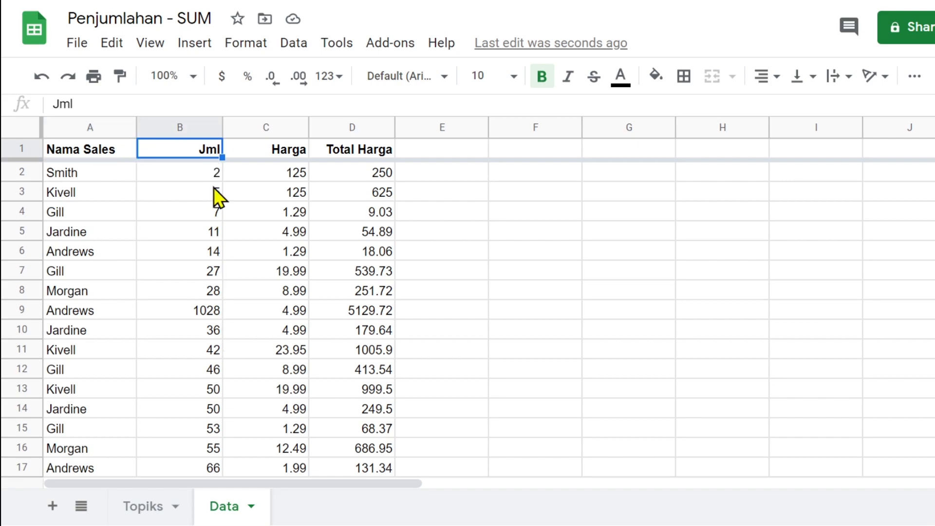
{"action": "left_click", "coordinate": [287, 153]}
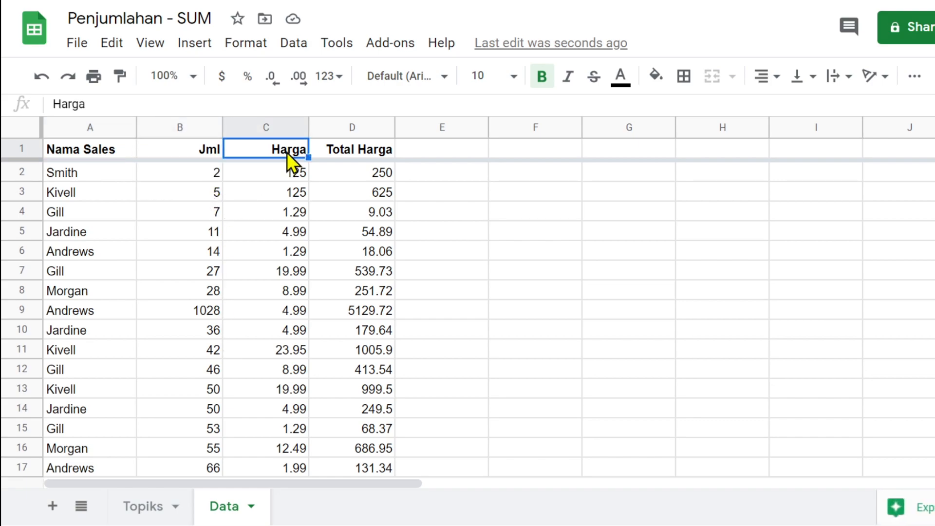
{"action": "left_click", "coordinate": [358, 153]}
- Check the last Total Harga value, 5000, and the cell beside the Sum label
{"action": "scroll", "coordinate": [370, 216], "scroll_direction": "down", "scroll_amount": 10}
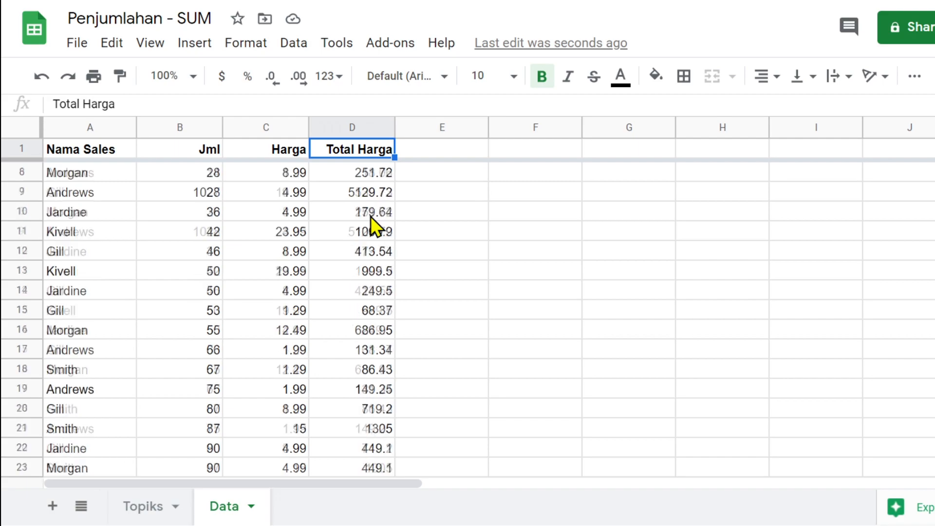
{"action": "scroll", "coordinate": [370, 216], "scroll_direction": "down", "scroll_amount": 5}
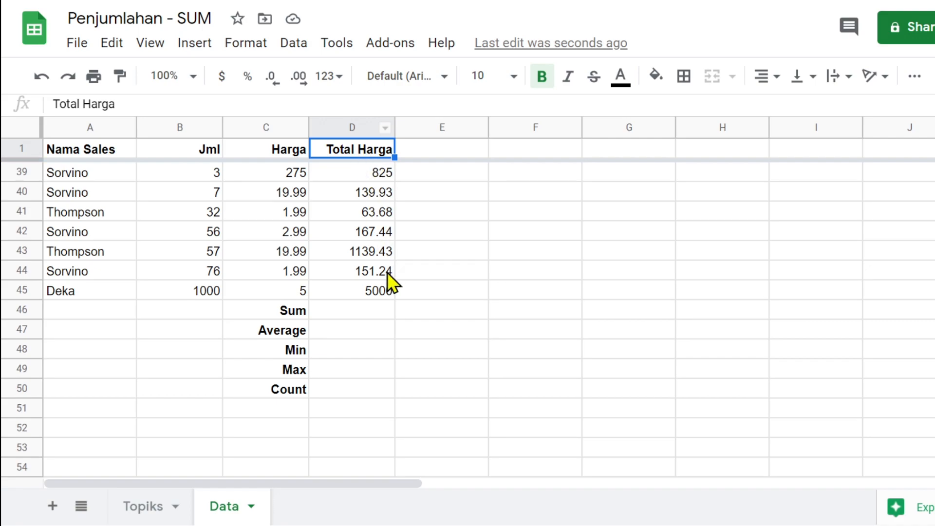
{"action": "left_click", "coordinate": [372, 291]}
{"action": "scroll", "coordinate": [372, 291], "scroll_direction": "up", "scroll_amount": 5}
{"action": "scroll", "coordinate": [372, 291], "scroll_direction": "up", "scroll_amount": 7}
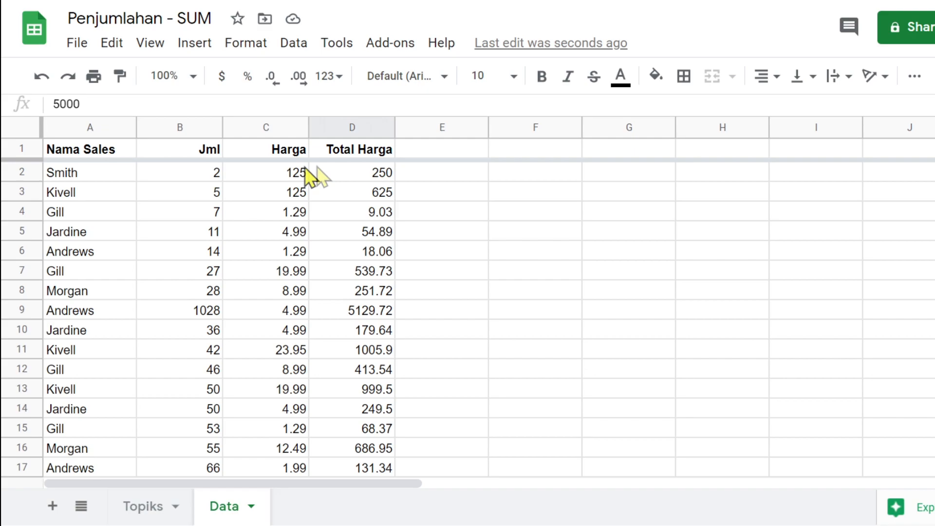
{"action": "scroll", "coordinate": [366, 168], "scroll_direction": "down", "scroll_amount": 11}
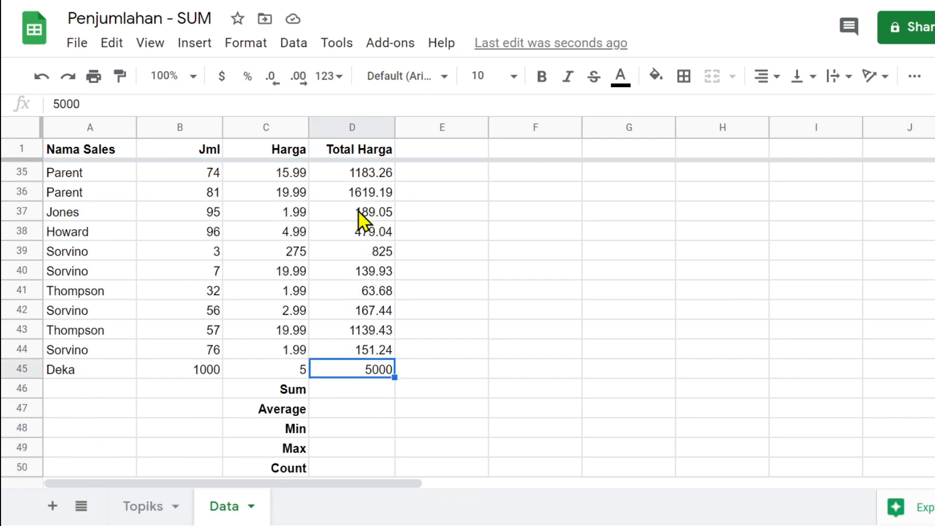
{"action": "scroll", "coordinate": [358, 210], "scroll_direction": "down", "scroll_amount": 1}
{"action": "left_click", "coordinate": [364, 367]}
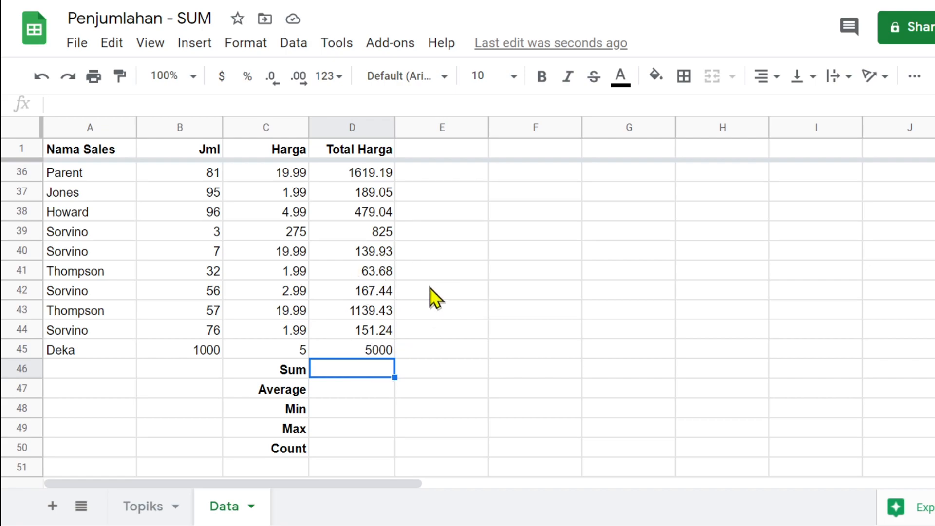
- After a brief look at Topiks, select Total Harga values D2 through D45 on Data
{"action": "left_click", "coordinate": [141, 508]}
{"action": "left_click", "coordinate": [88, 222]}
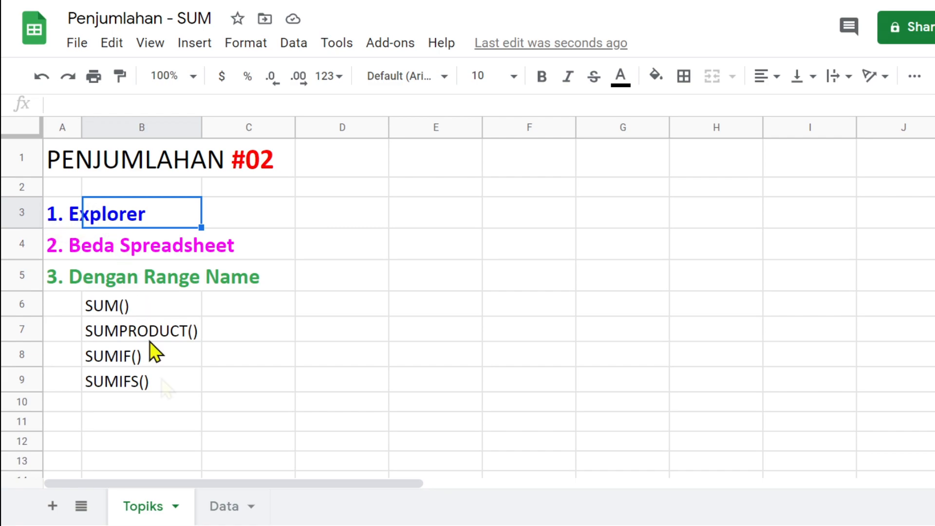
{"action": "left_click", "coordinate": [233, 507]}
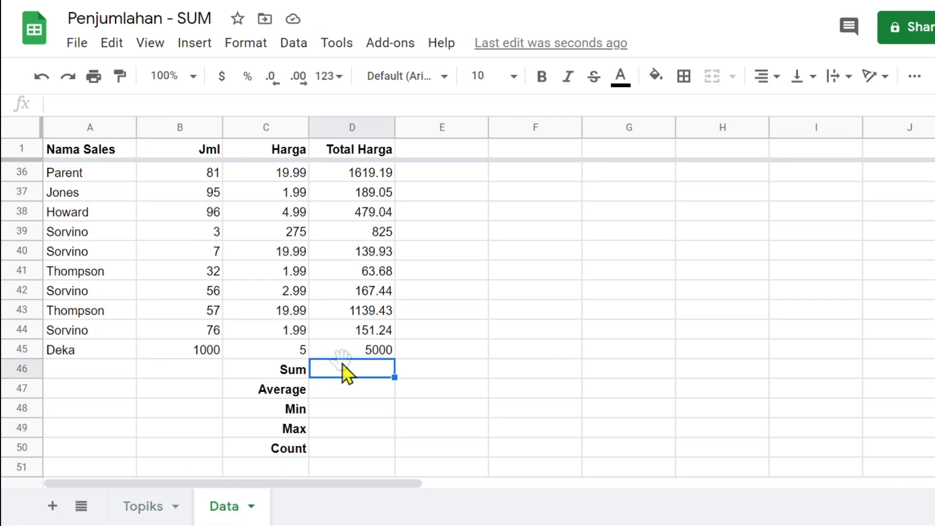
{"action": "left_click", "coordinate": [362, 352]}
{"action": "scroll", "coordinate": [361, 352], "scroll_direction": "up", "scroll_amount": 10}
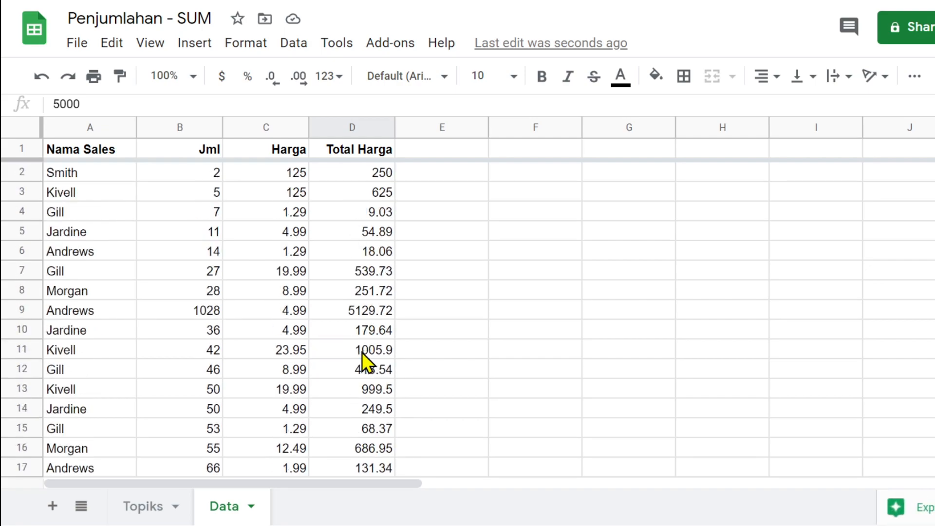
{"action": "left_click", "coordinate": [373, 175], "text": "shift"}
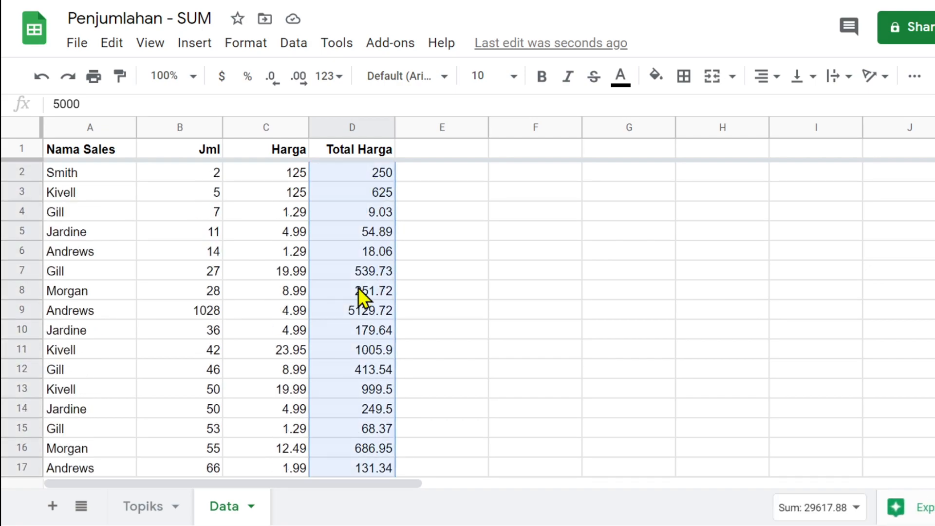
{"action": "scroll", "coordinate": [358, 287], "scroll_direction": "down", "scroll_amount": 10}
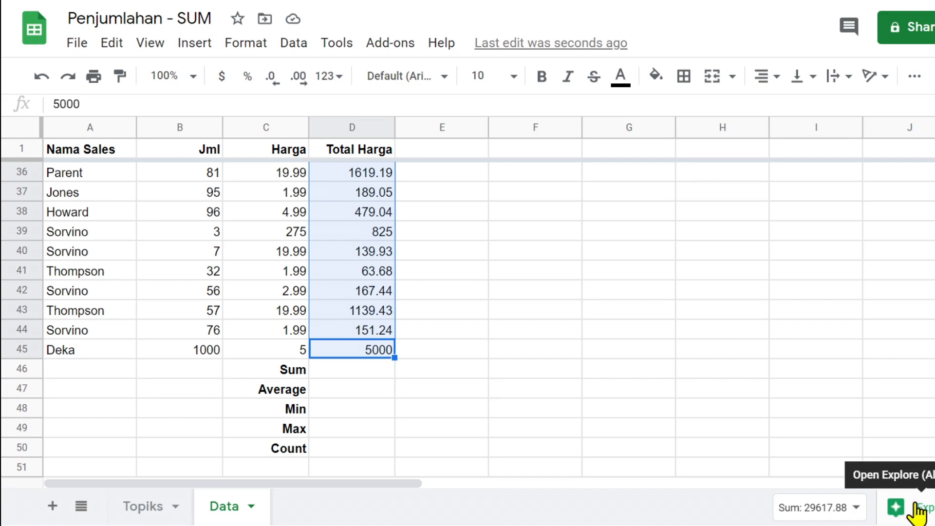
- Use Explore to place Sum 29617.88, Average 673.13, Min 9.03, Max 5129.72 and Count 44 in D46:D50
{"action": "left_click", "coordinate": [820, 509]}
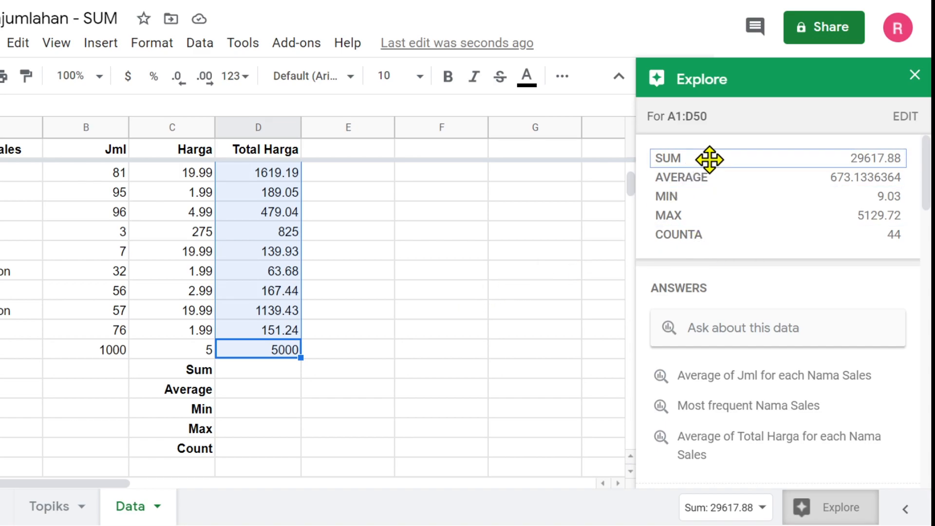
{"action": "left_click_drag", "start_coordinate": [729, 159], "coordinate": [276, 381]}
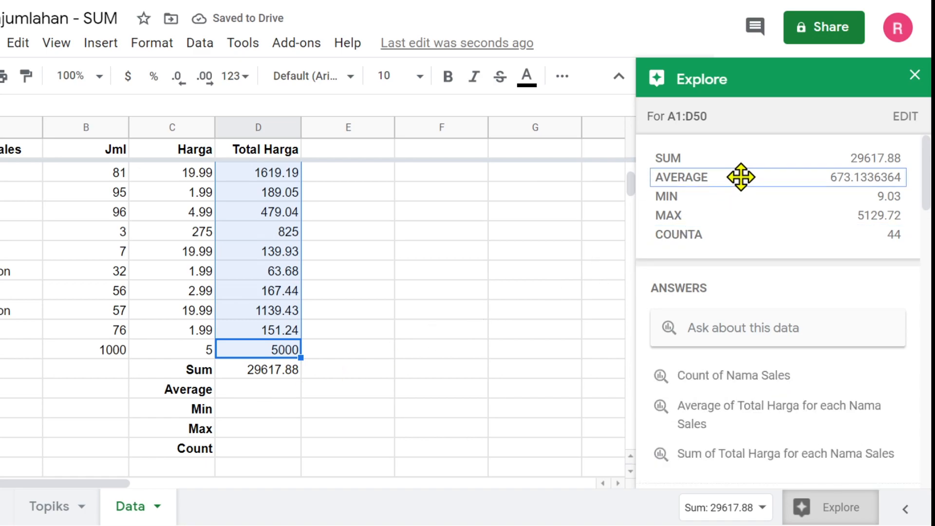
{"action": "left_click_drag", "start_coordinate": [741, 176], "coordinate": [279, 399]}
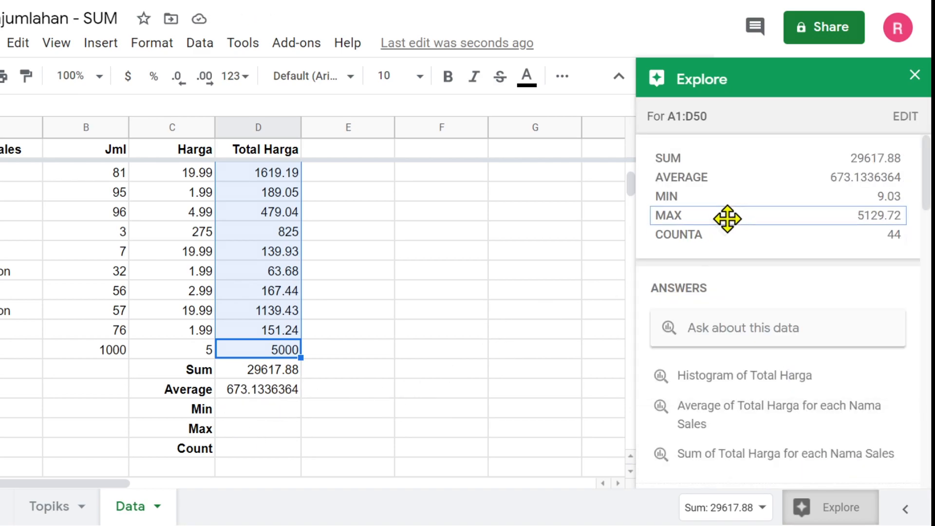
{"action": "left_click_drag", "start_coordinate": [740, 200], "coordinate": [258, 413]}
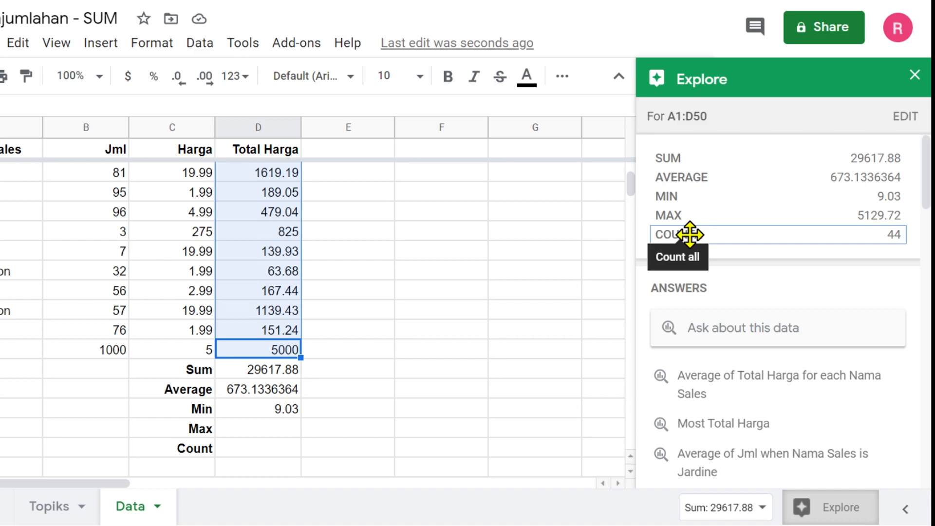
{"action": "left_click_drag", "start_coordinate": [724, 216], "coordinate": [281, 438]}
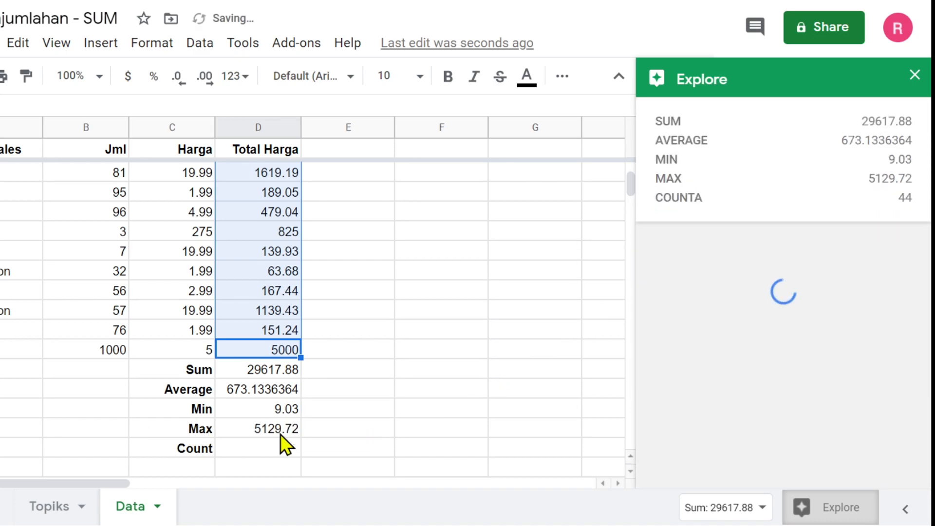
{"action": "left_click_drag", "start_coordinate": [711, 197], "coordinate": [264, 451]}
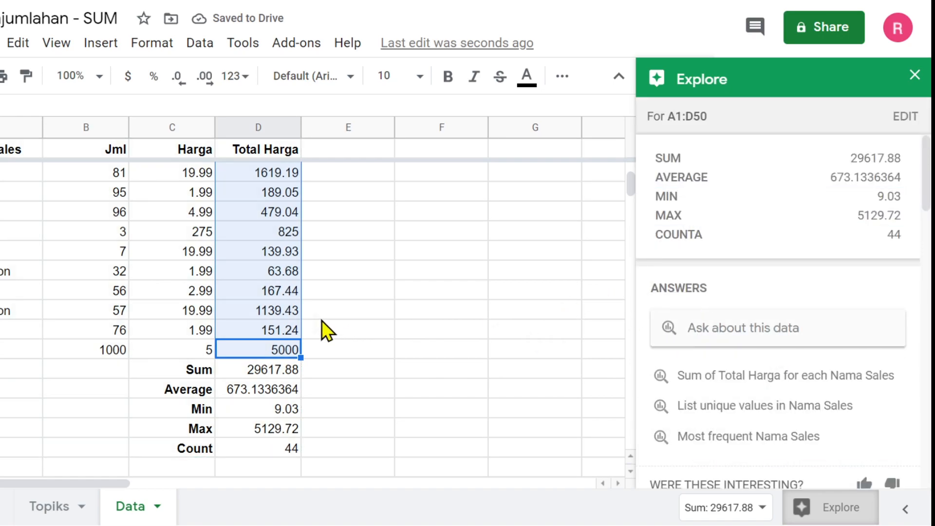
- Make the summary values D46:D50 bold and trim them to two decimals
{"action": "scroll", "coordinate": [726, 312], "scroll_direction": "down", "scroll_amount": 6}
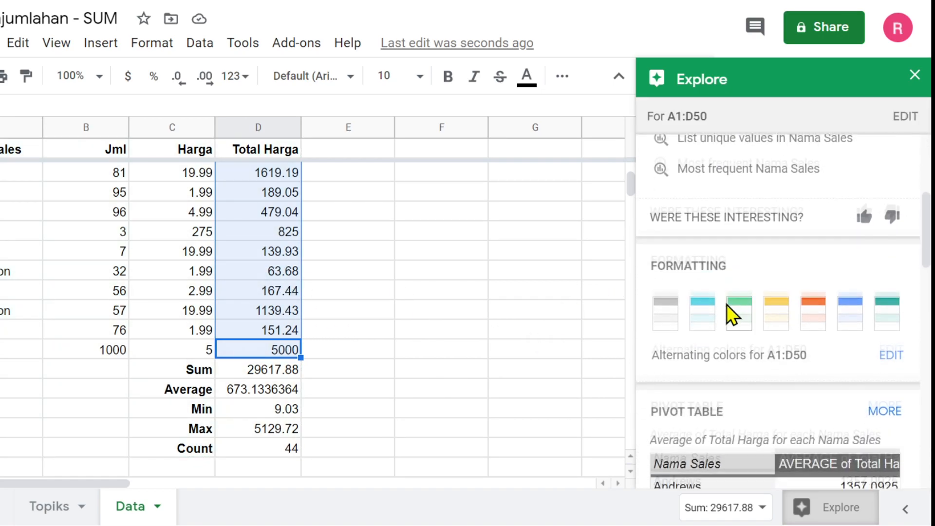
{"action": "scroll", "coordinate": [726, 304], "scroll_direction": "down", "scroll_amount": 1}
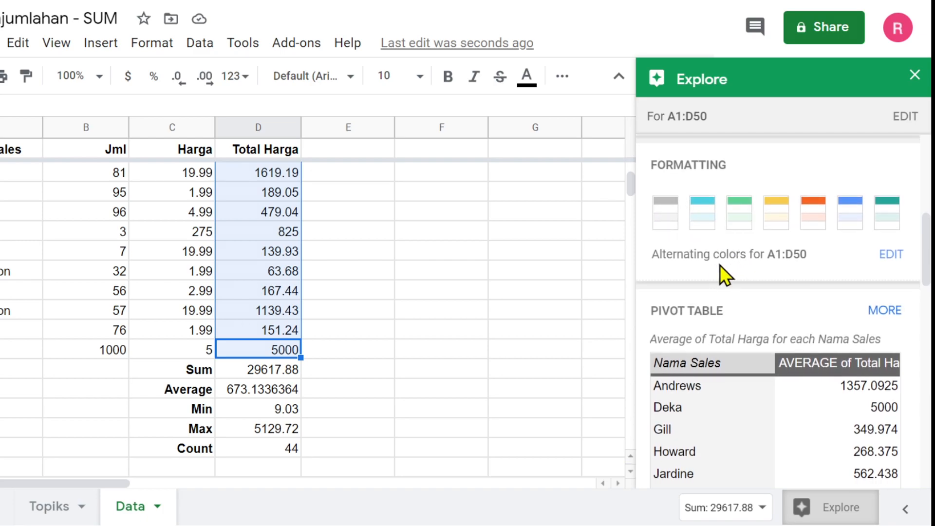
{"action": "scroll", "coordinate": [715, 270], "scroll_direction": "down", "scroll_amount": 3}
{"action": "scroll", "coordinate": [735, 287], "scroll_direction": "down", "scroll_amount": 3}
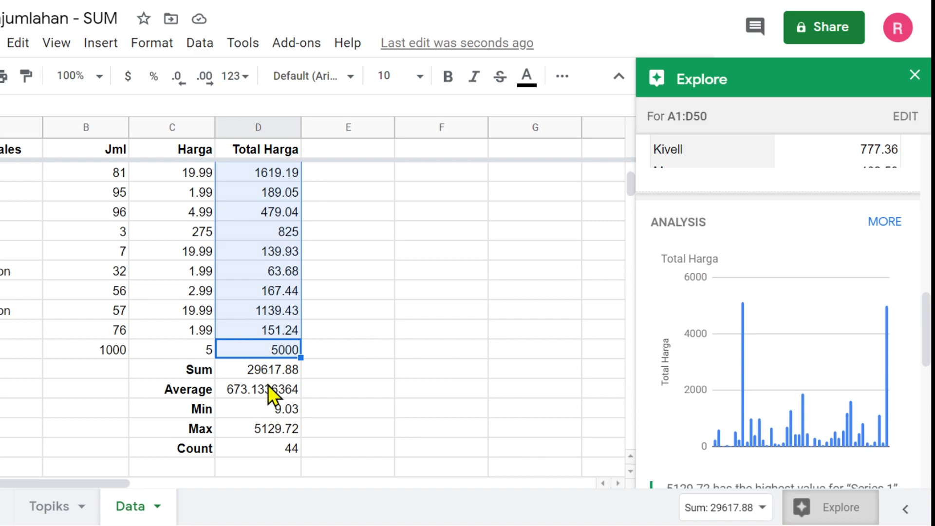
{"action": "left_click_drag", "start_coordinate": [273, 367], "coordinate": [273, 443]}
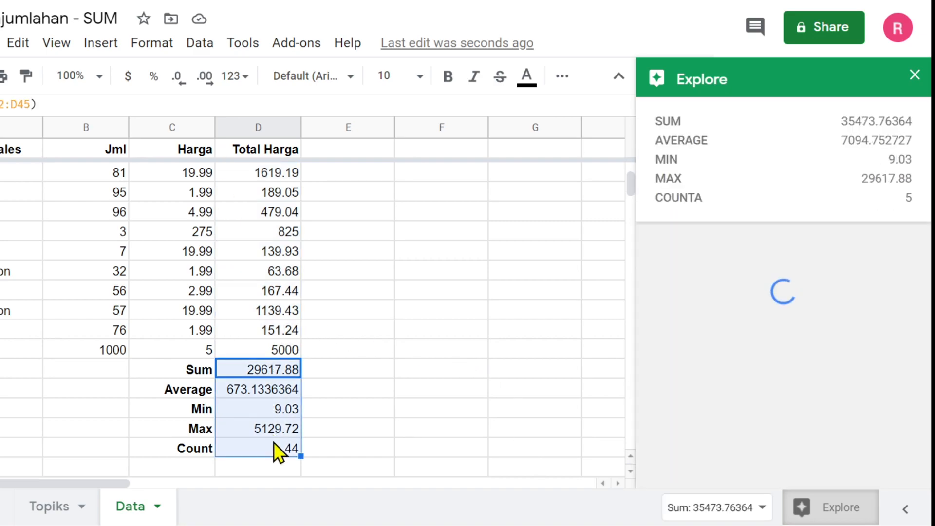
{"action": "left_click", "coordinate": [448, 78]}
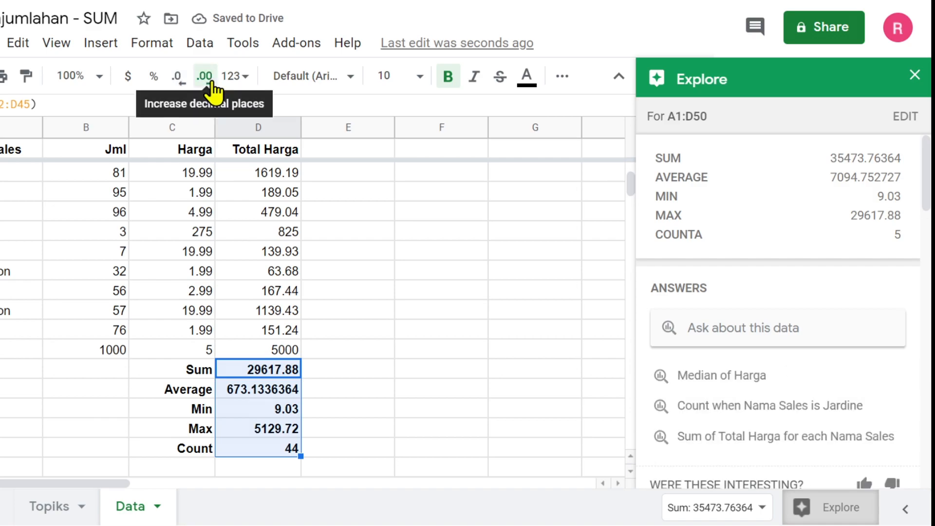
{"action": "left_click", "coordinate": [211, 83]}
{"action": "left_click", "coordinate": [178, 80]}
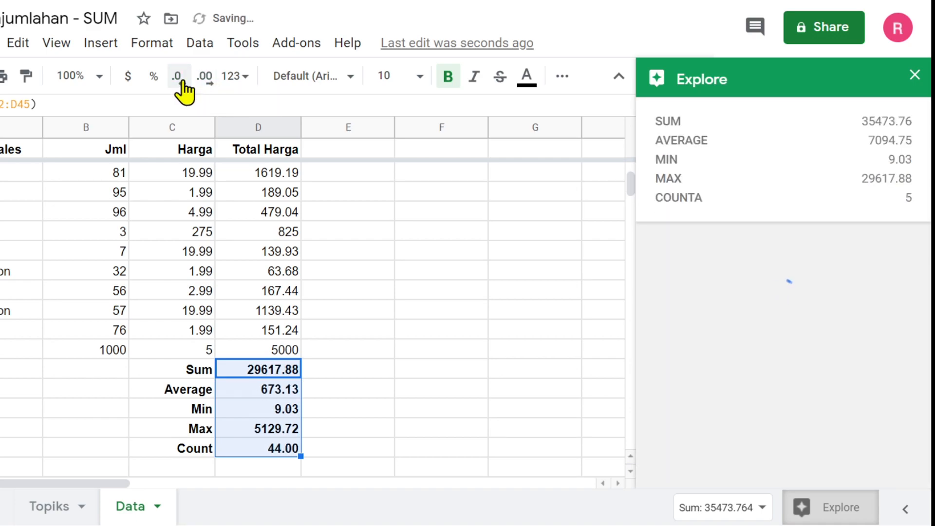
- Apply the Number format with thousands separators to D46:D50, check the Max formula, and close Explore
{"action": "left_click", "coordinate": [347, 410]}
{"action": "left_click_drag", "start_coordinate": [277, 370], "coordinate": [283, 449]}
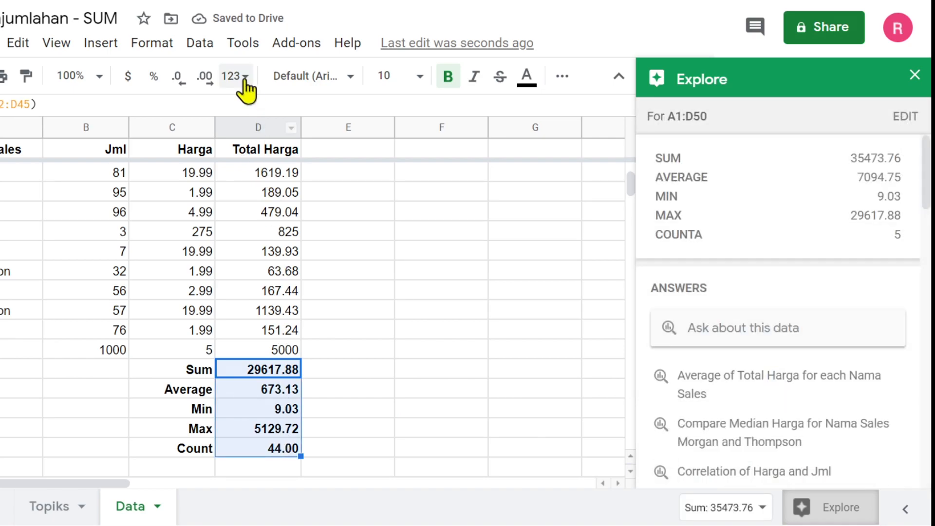
{"action": "left_click", "coordinate": [236, 78]}
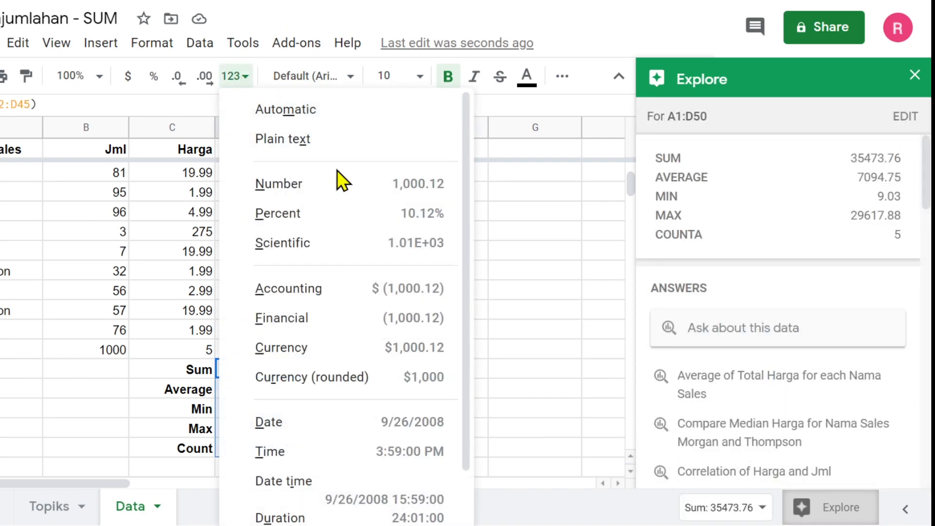
{"action": "left_click", "coordinate": [335, 184]}
{"action": "left_click", "coordinate": [353, 385]}
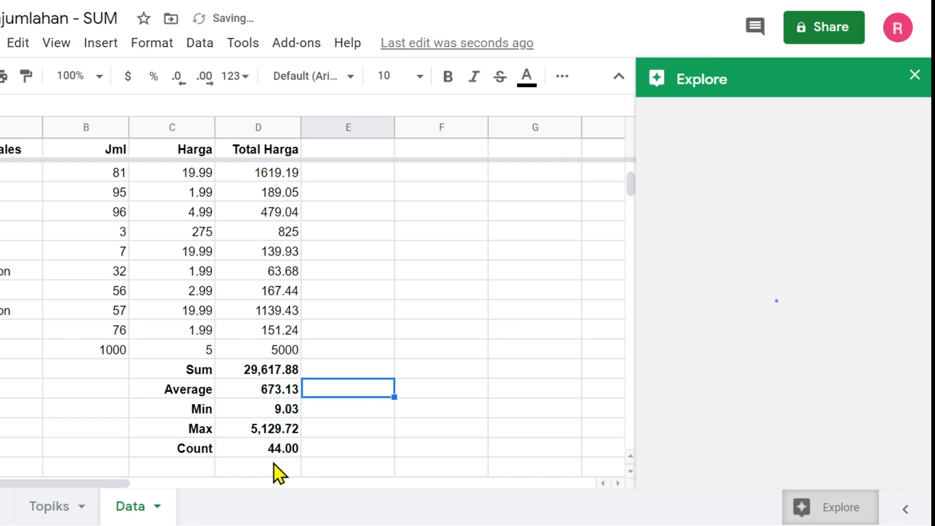
{"action": "left_click", "coordinate": [256, 435]}
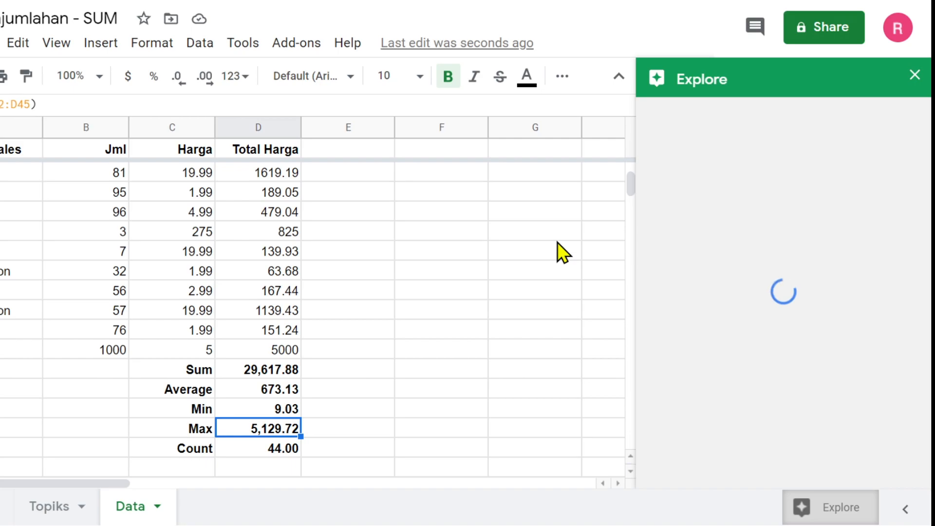
{"action": "left_click", "coordinate": [914, 77]}
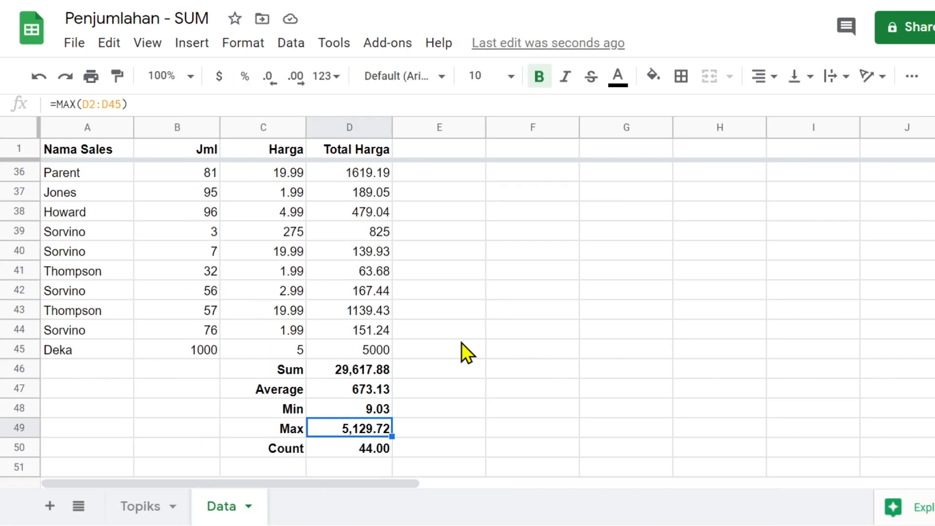
{"action": "left_click", "coordinate": [142, 507]}
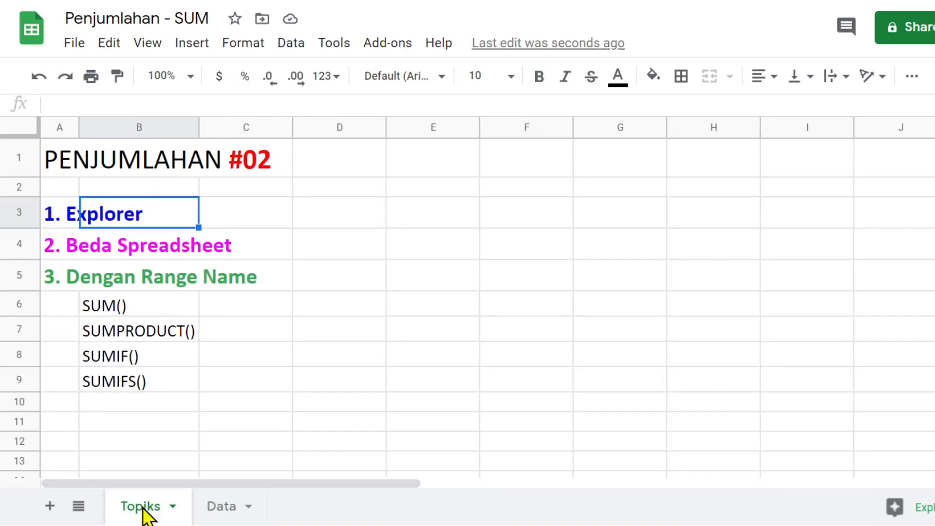
{"action": "left_click", "coordinate": [62, 250]}
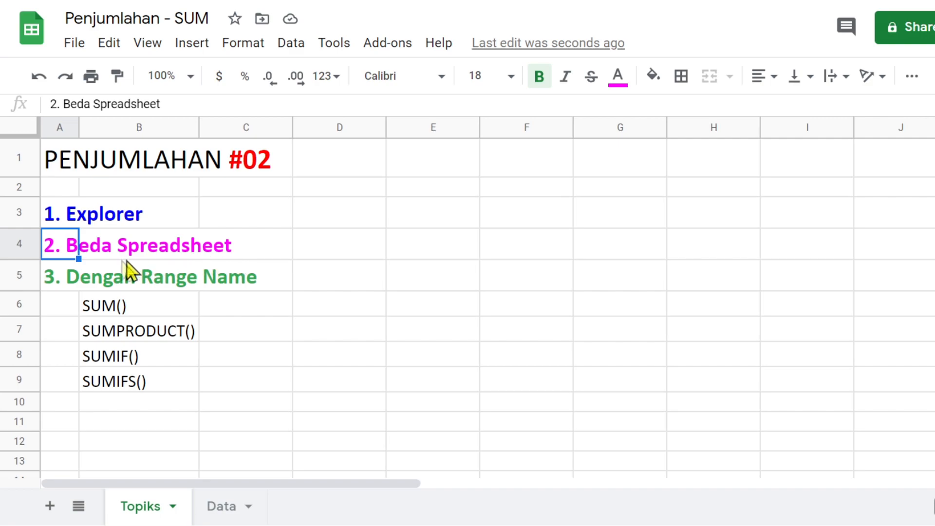
{"action": "left_click", "coordinate": [224, 509]}
{"action": "scroll", "coordinate": [508, 294], "scroll_direction": "up", "scroll_amount": 10}
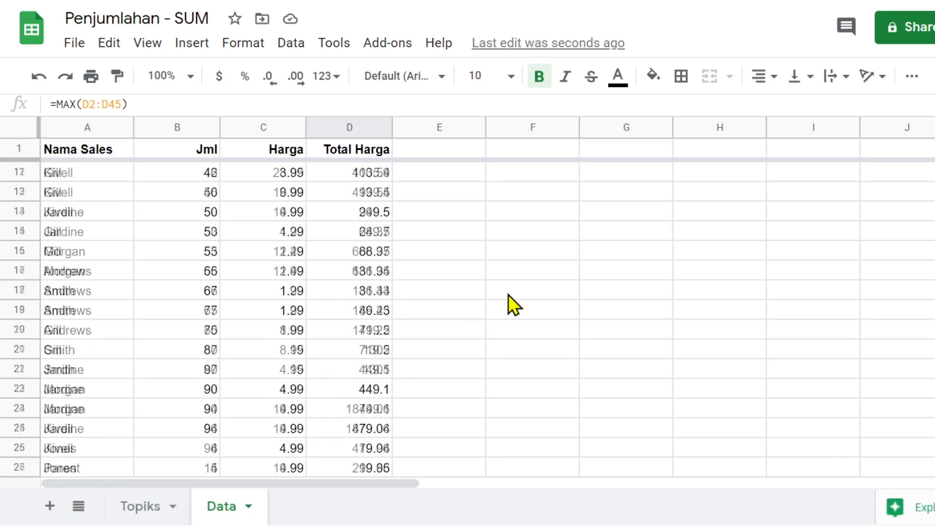
{"action": "scroll", "coordinate": [507, 294], "scroll_direction": "down", "scroll_amount": 12}
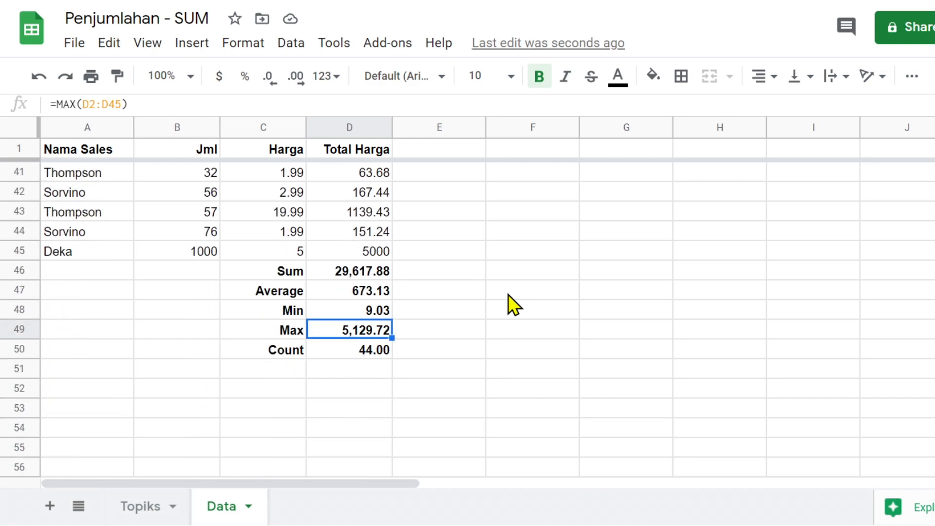
{"action": "left_click", "coordinate": [475, 269]}
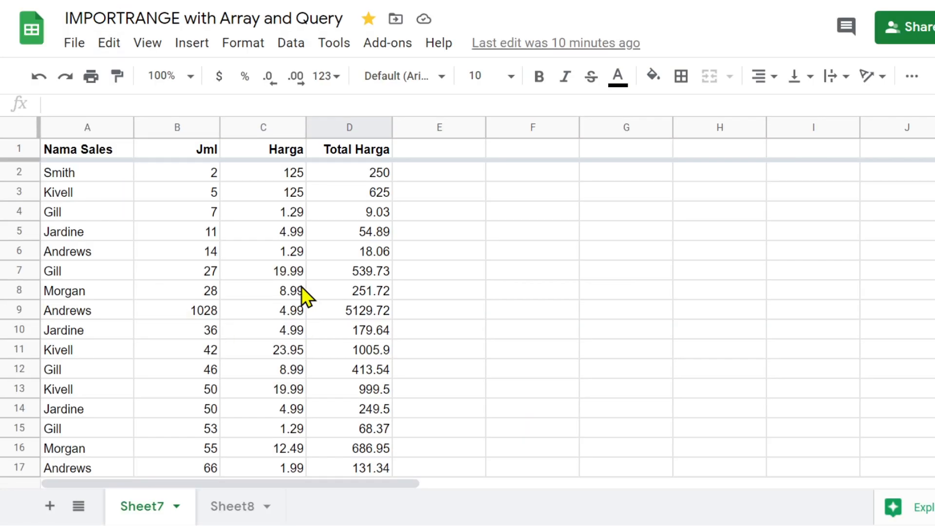
- Inspect the 825 value in Sheet7's D39, glance at Sheet8, and return to Sheet7
{"action": "scroll", "coordinate": [292, 309], "scroll_direction": "down", "scroll_amount": 10}
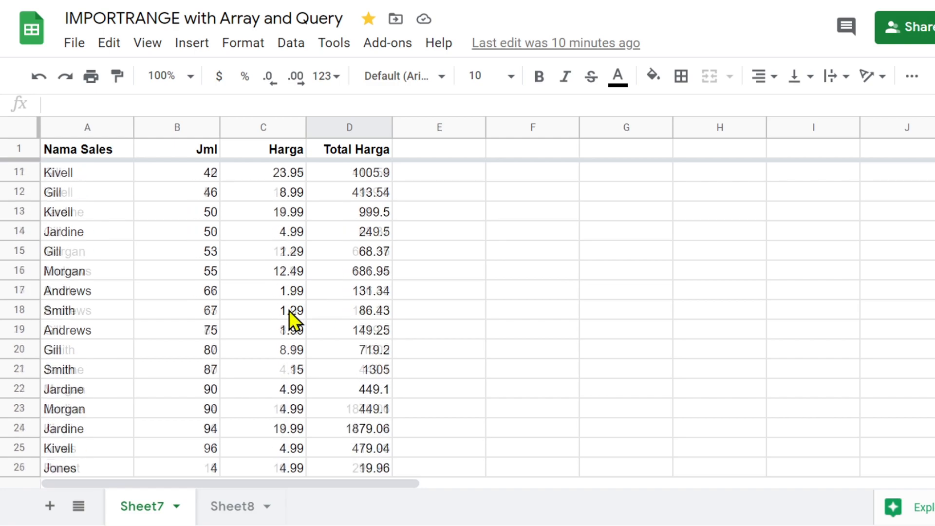
{"action": "scroll", "coordinate": [302, 307], "scroll_direction": "down", "scroll_amount": 5}
{"action": "scroll", "coordinate": [307, 302], "scroll_direction": "up", "scroll_amount": 6}
{"action": "scroll", "coordinate": [312, 299], "scroll_direction": "down", "scroll_amount": 2}
{"action": "left_click", "coordinate": [347, 273]}
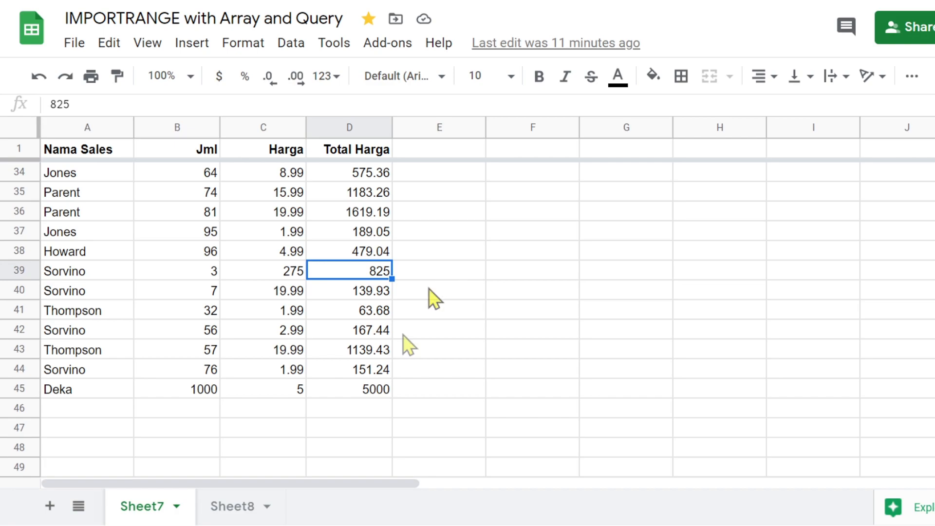
{"action": "left_click", "coordinate": [222, 509]}
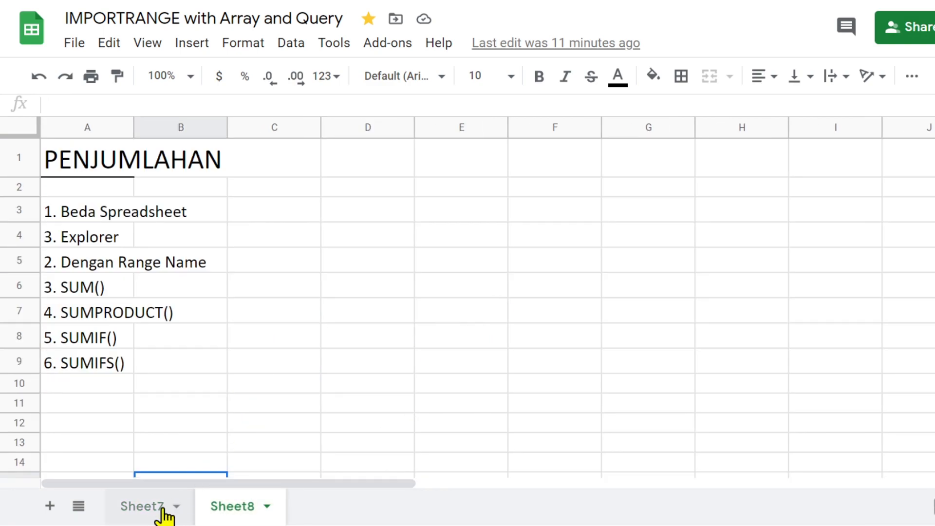
{"action": "left_click", "coordinate": [133, 507]}
{"action": "scroll", "coordinate": [416, 343], "scroll_direction": "down", "scroll_amount": 2}
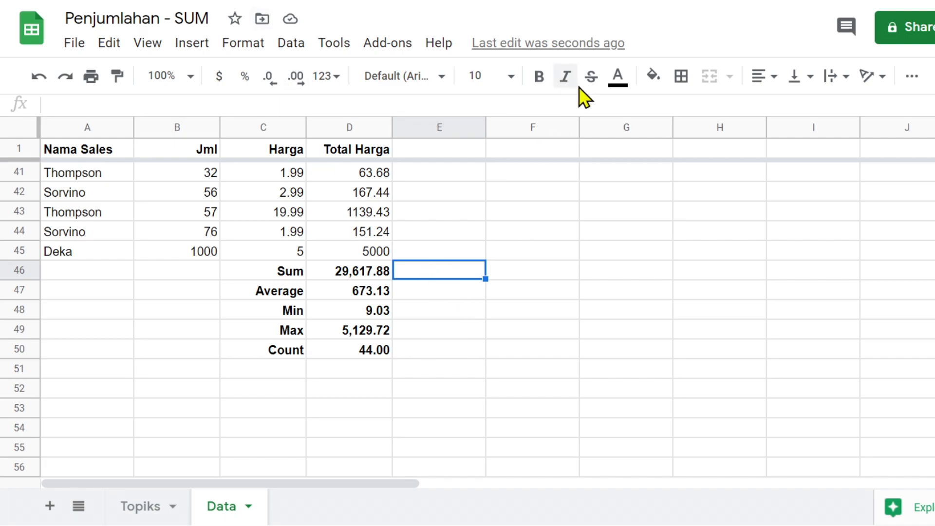
{"action": "left_click", "coordinate": [653, 76]}
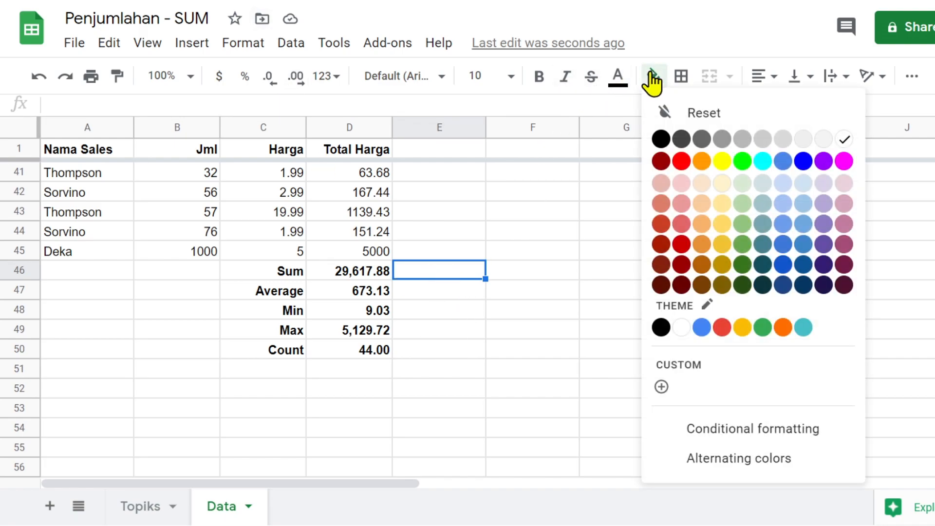
{"action": "left_click", "coordinate": [799, 184]}
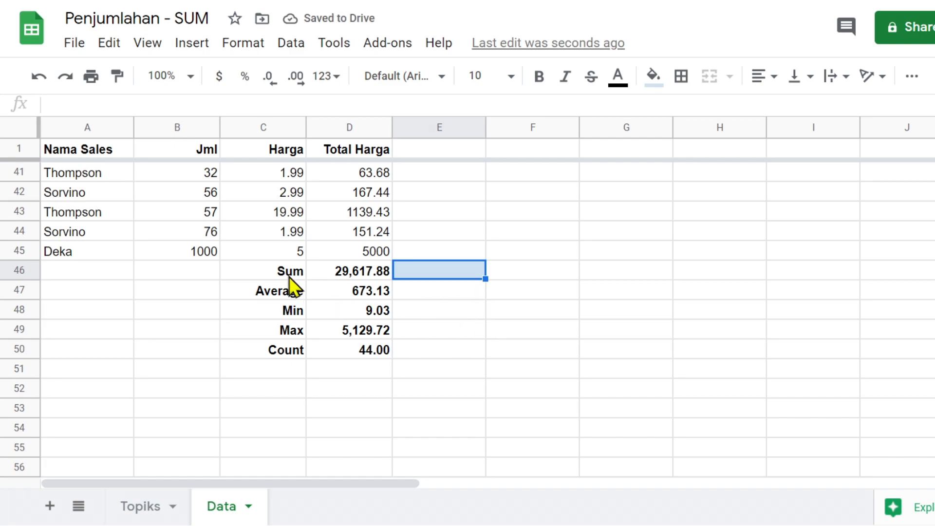
{"action": "left_click", "coordinate": [342, 270]}
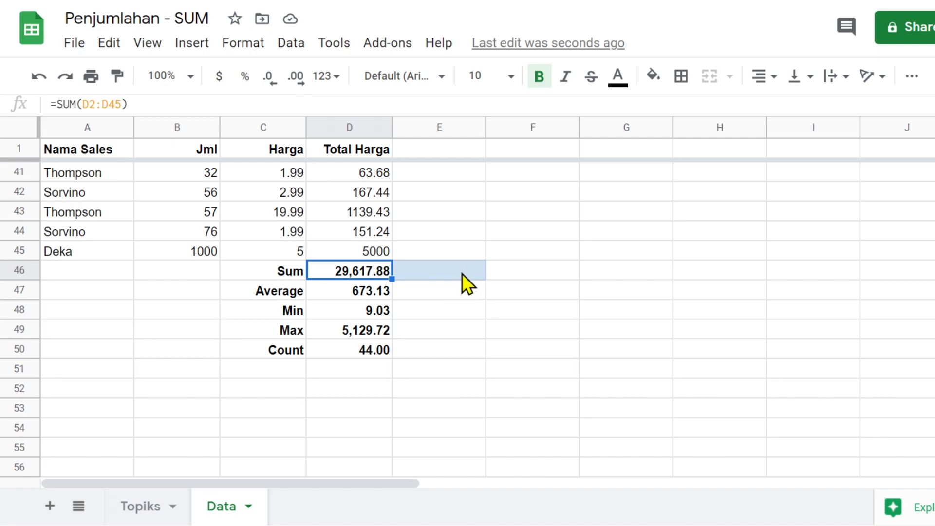
{"action": "left_click", "coordinate": [461, 272]}
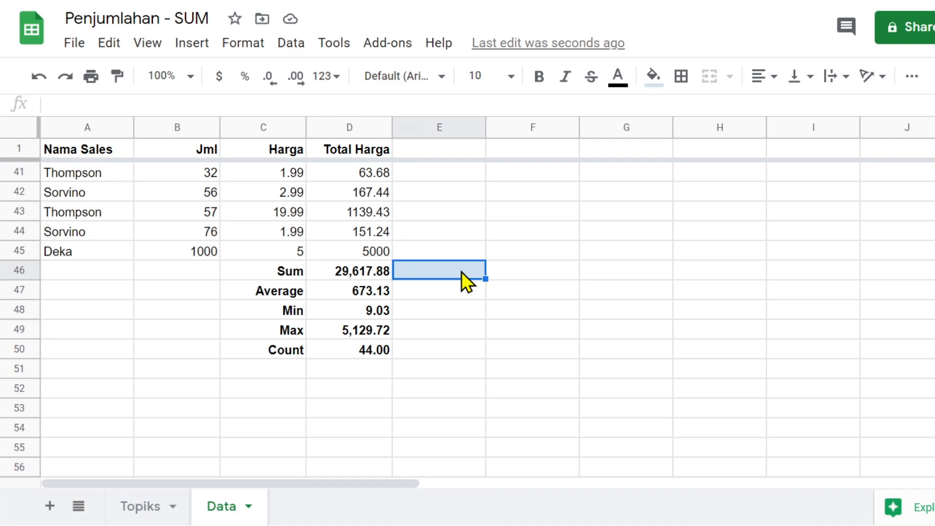
{"action": "type", "text": "="}
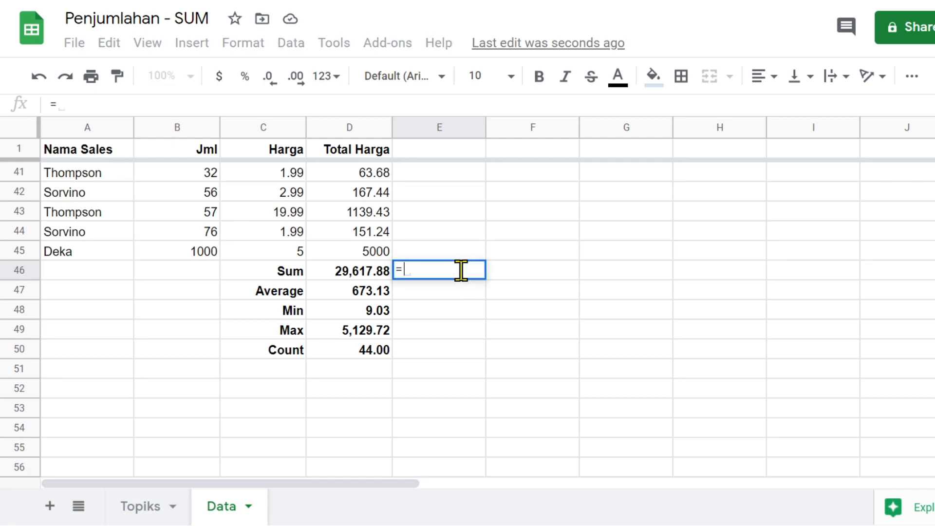
{"action": "type", "text": "import"}
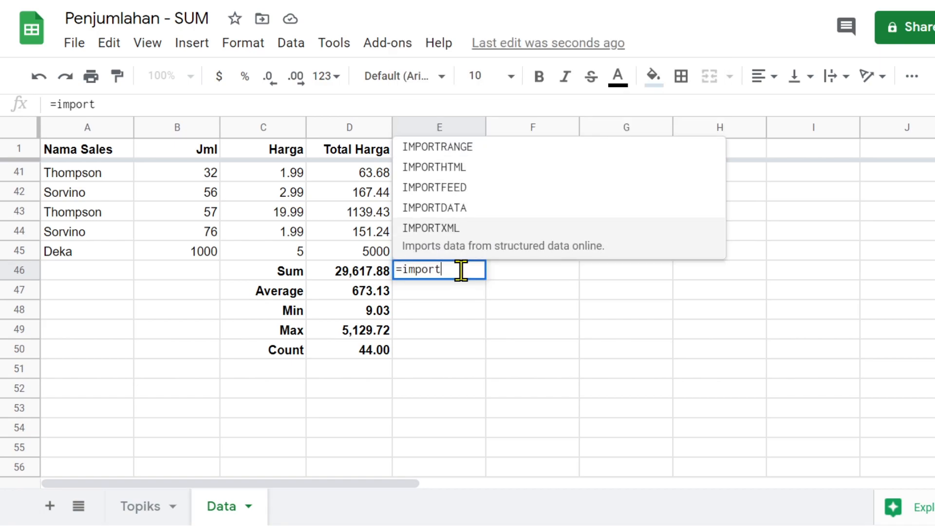
{"action": "type", "text": "r"}
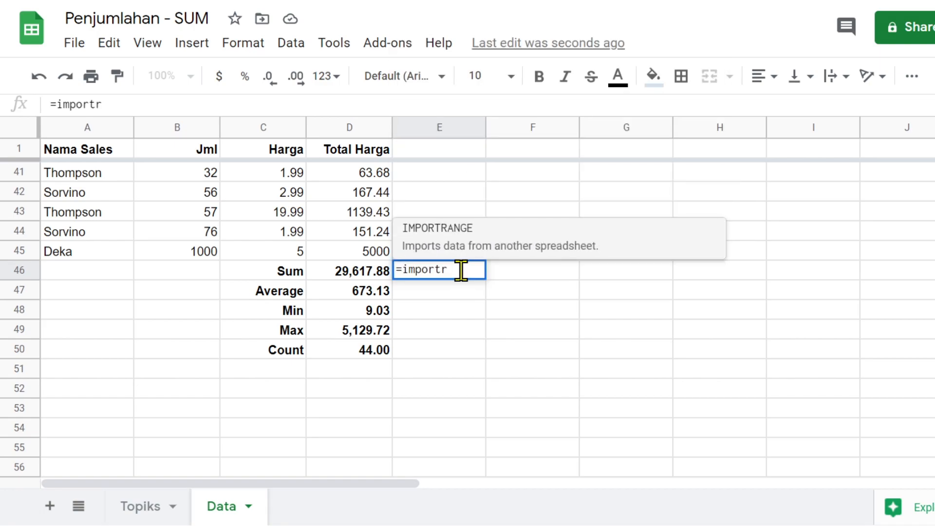
- Complete E46 as =IMPORTRANGE("","") and reopen it for editing
{"action": "left_click", "coordinate": [457, 242]}
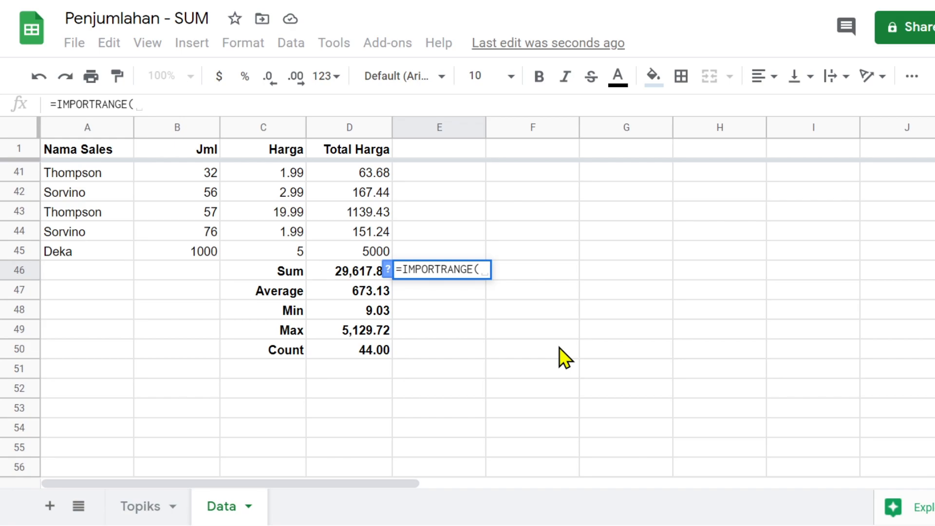
{"action": "type", "text": "\"\""}
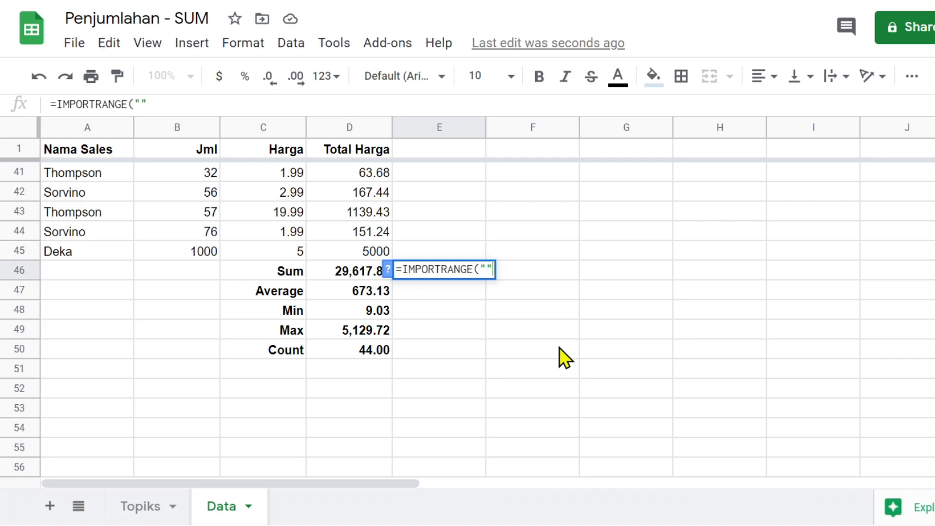
{"action": "type", "text": ",\"\""}
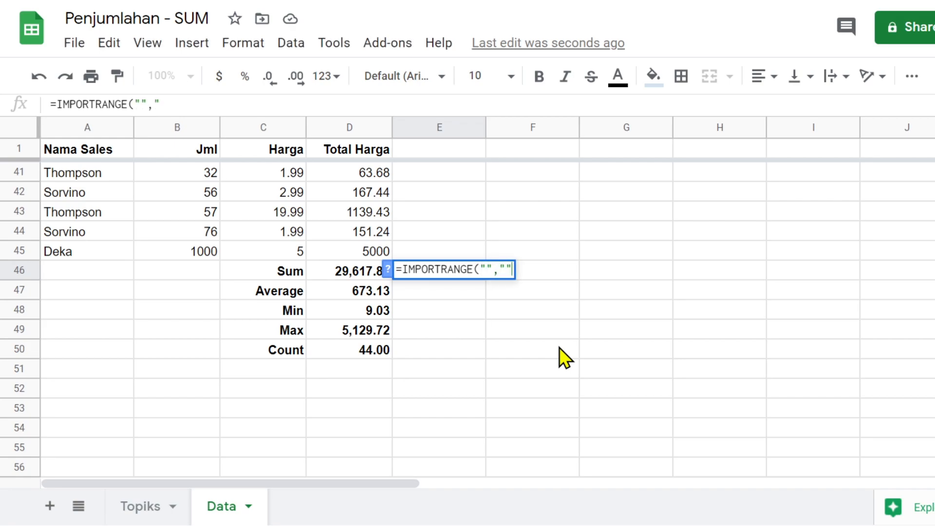
{"action": "type", "text": ")"}
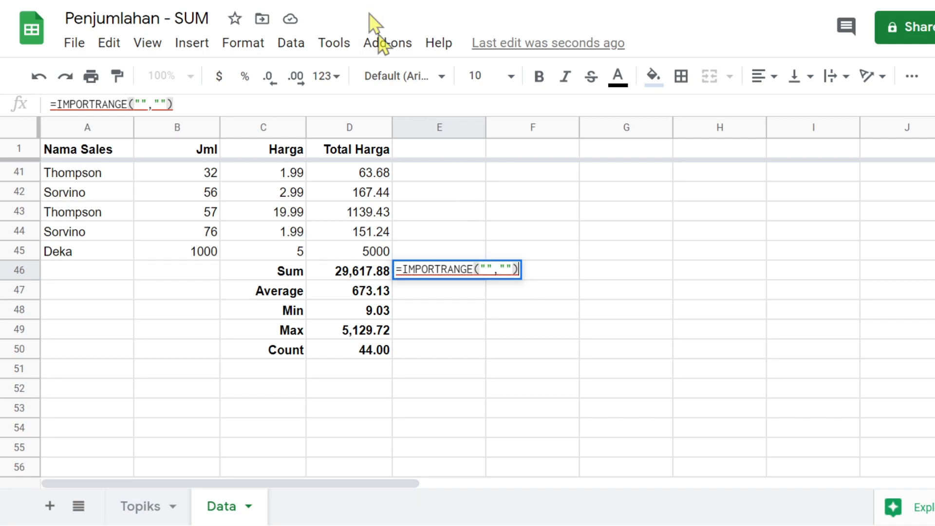
{"action": "double_click", "coordinate": [484, 271]}
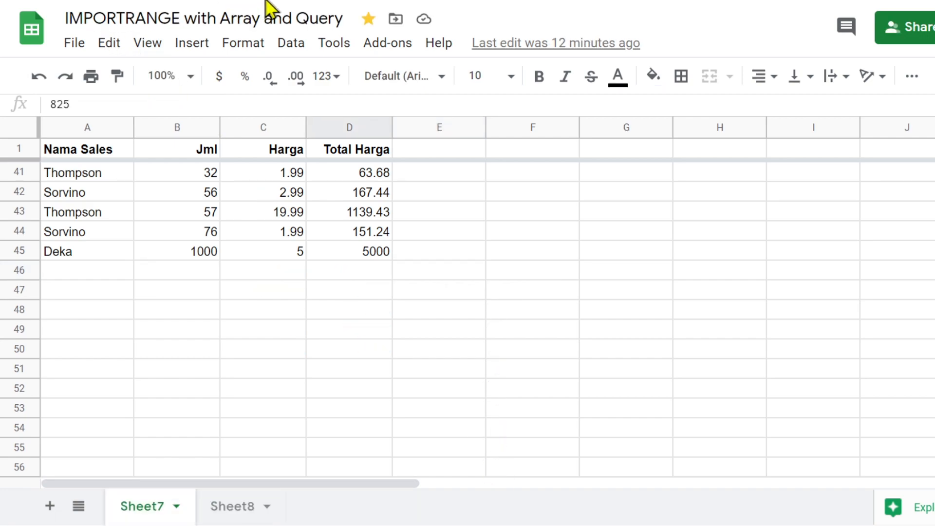
- Copy the source spreadsheet's ID from the address bar and paste it as IMPORTRANGE's first argument
{"action": "left_click", "coordinate": [371, 23]}
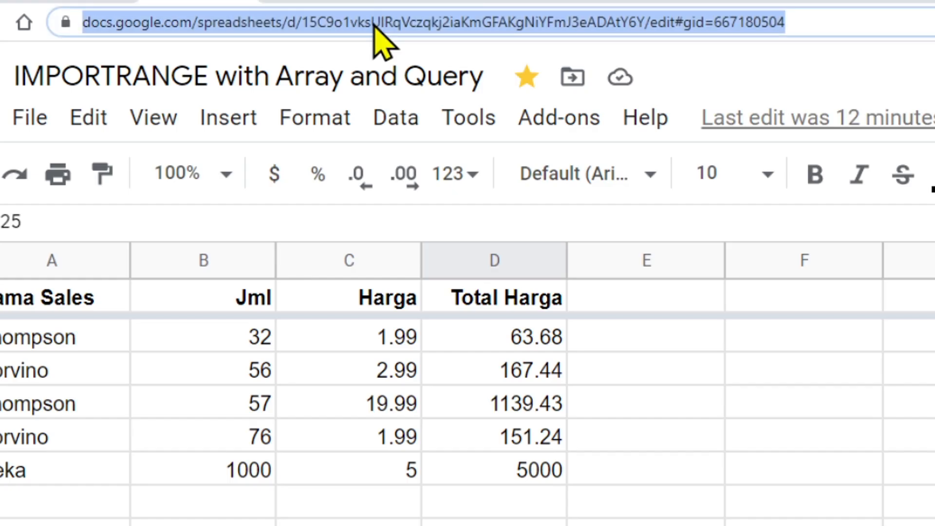
{"action": "left_click", "coordinate": [539, 23]}
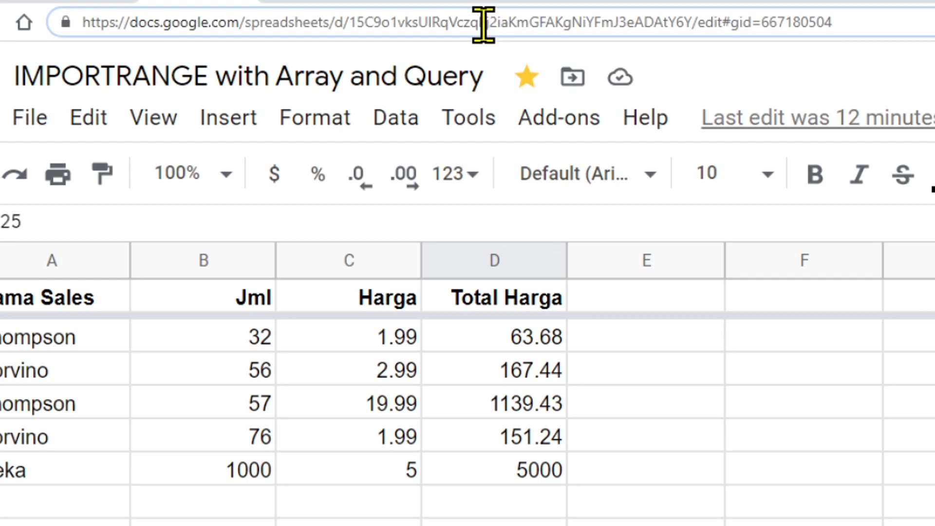
{"action": "double_click", "coordinate": [484, 23]}
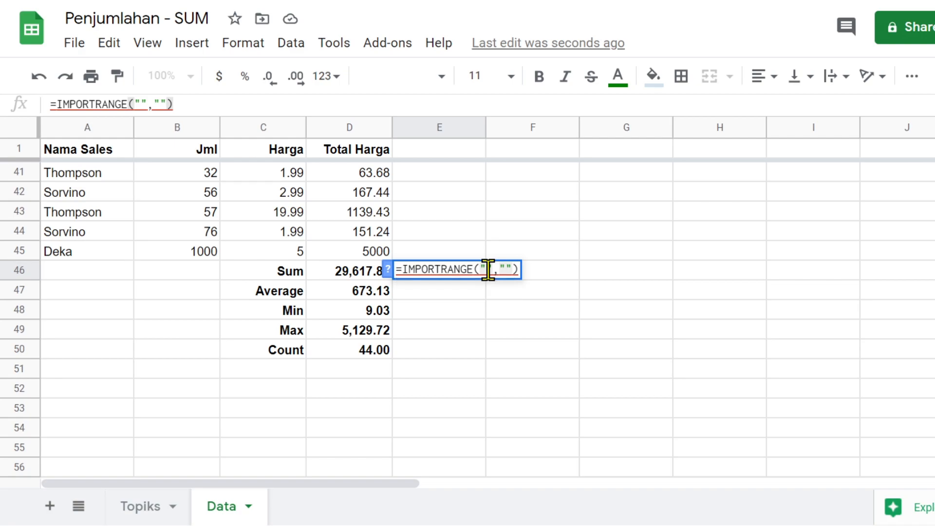
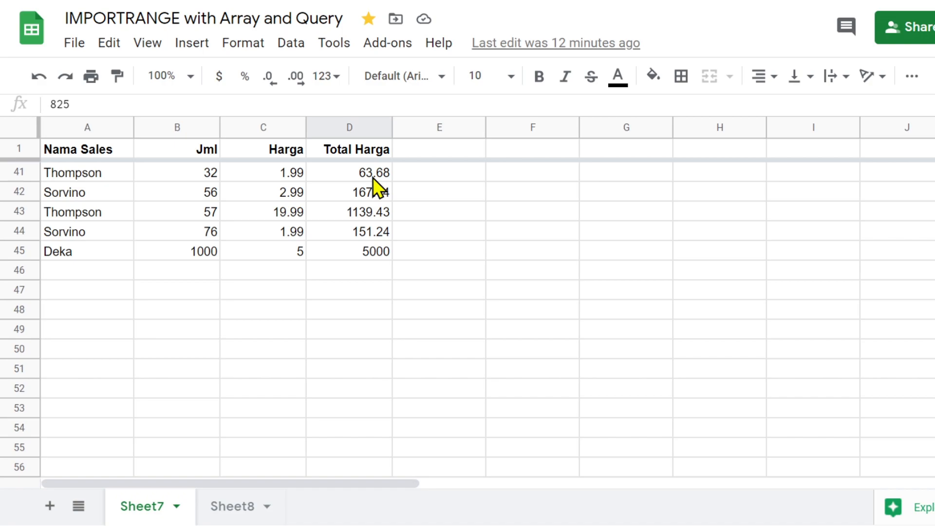
{"action": "scroll", "coordinate": [365, 249], "scroll_direction": "up", "scroll_amount": 13}
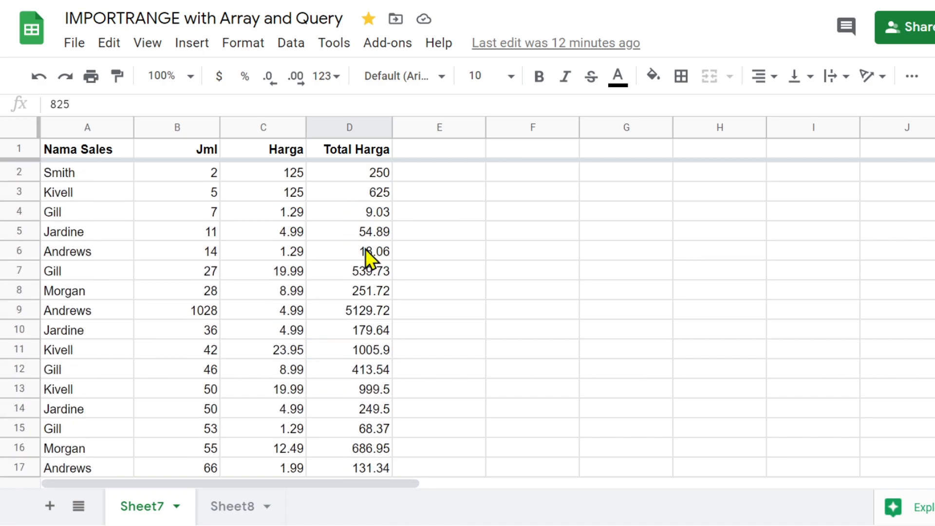
{"action": "scroll", "coordinate": [364, 171], "scroll_direction": "down", "scroll_amount": 11}
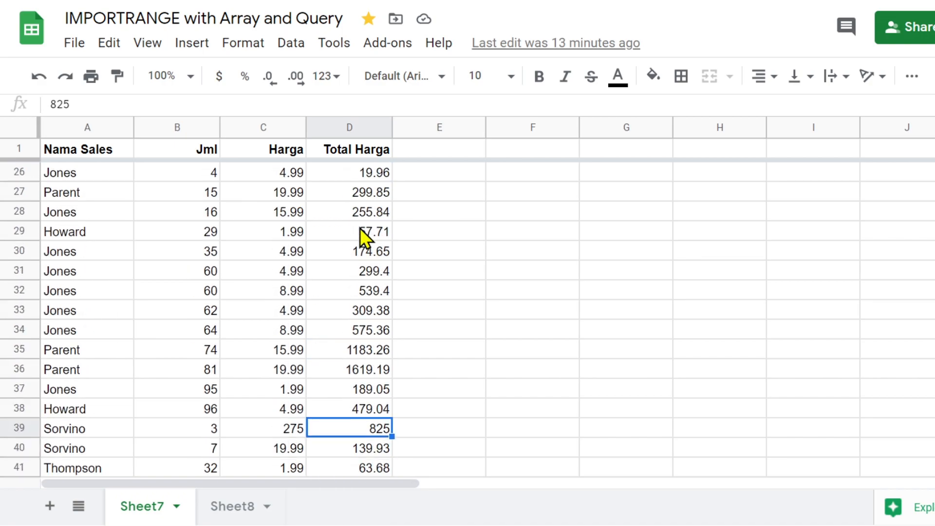
{"action": "scroll", "coordinate": [358, 243], "scroll_direction": "down", "scroll_amount": 2}
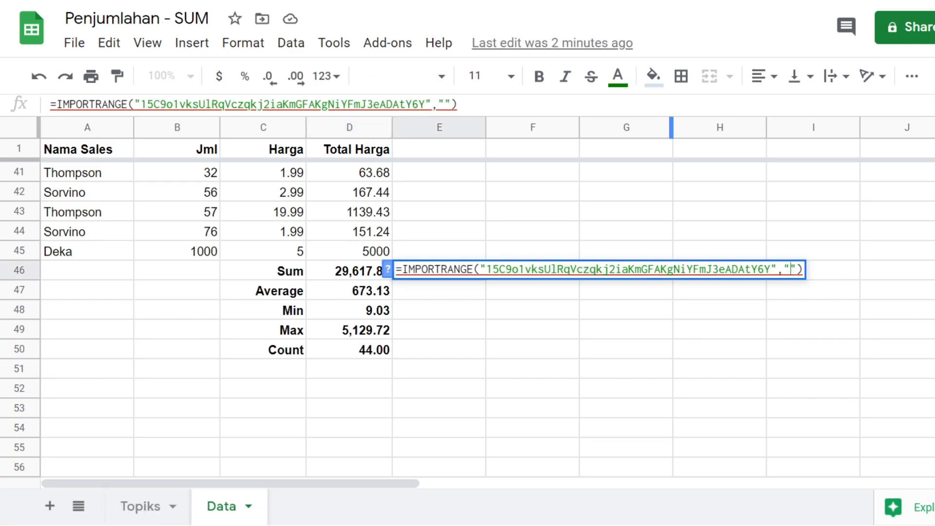
- Enter Sheet7!D2:d as the second argument and commit the E46 formula
{"action": "type", "text": "Sheet"}
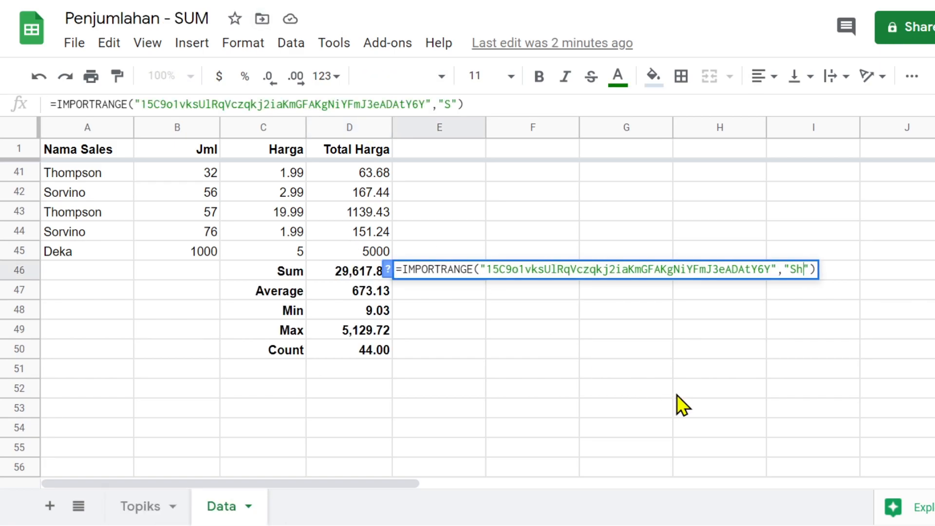
{"action": "type", "text": "7"}
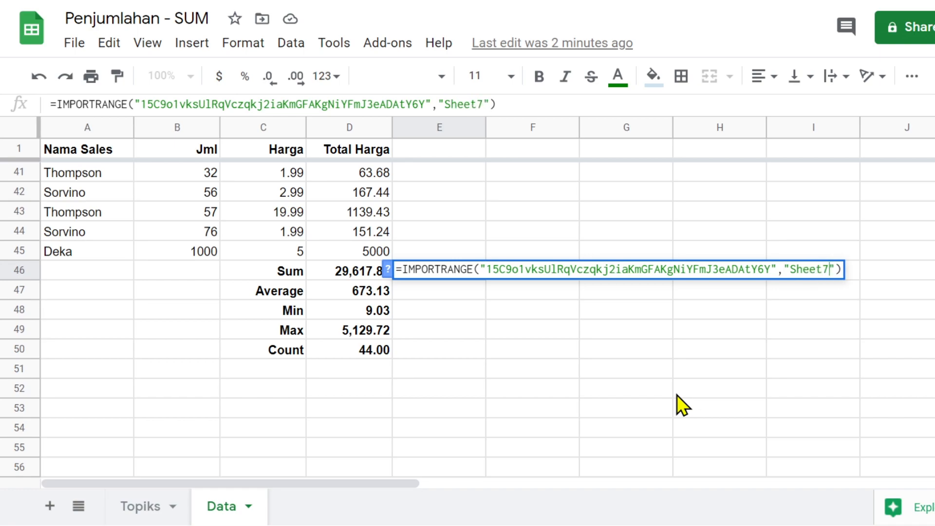
{"action": "type", "text": "!"}
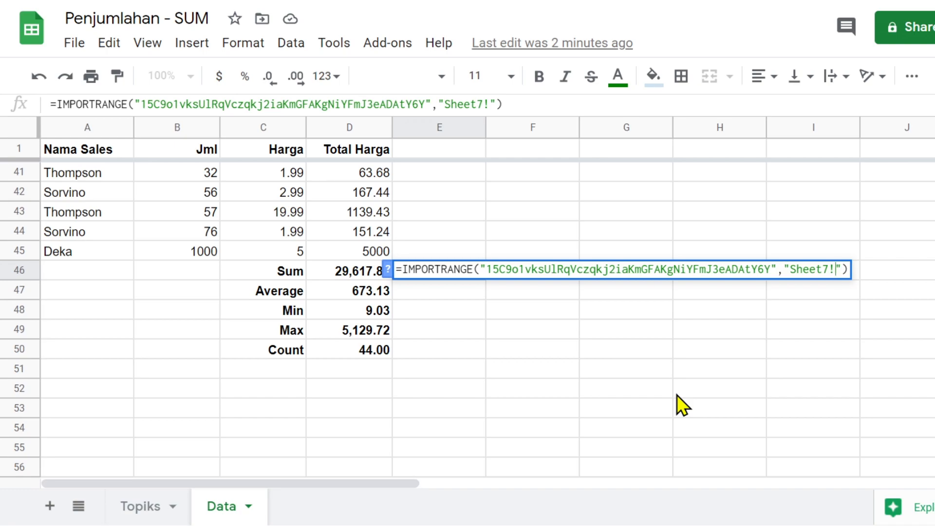
{"action": "type", "text": "D2"}
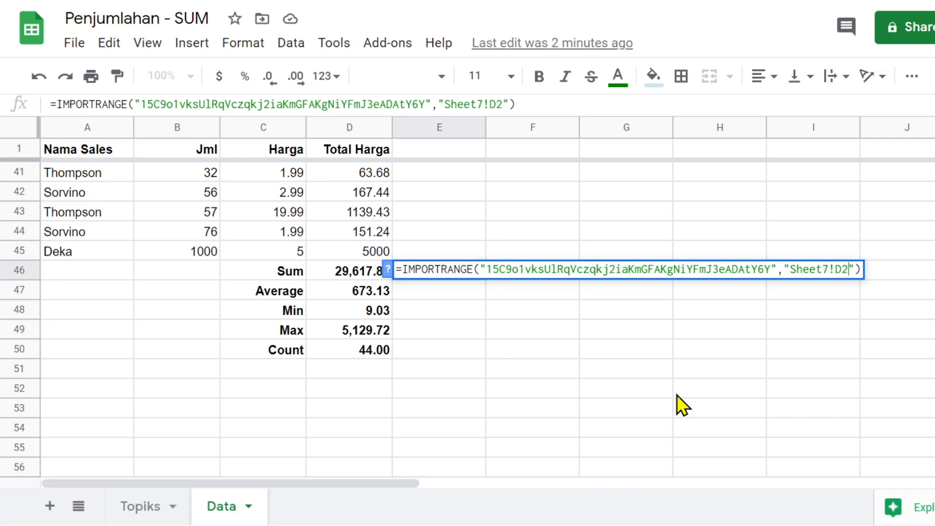
{"action": "type", "text": ":d"}
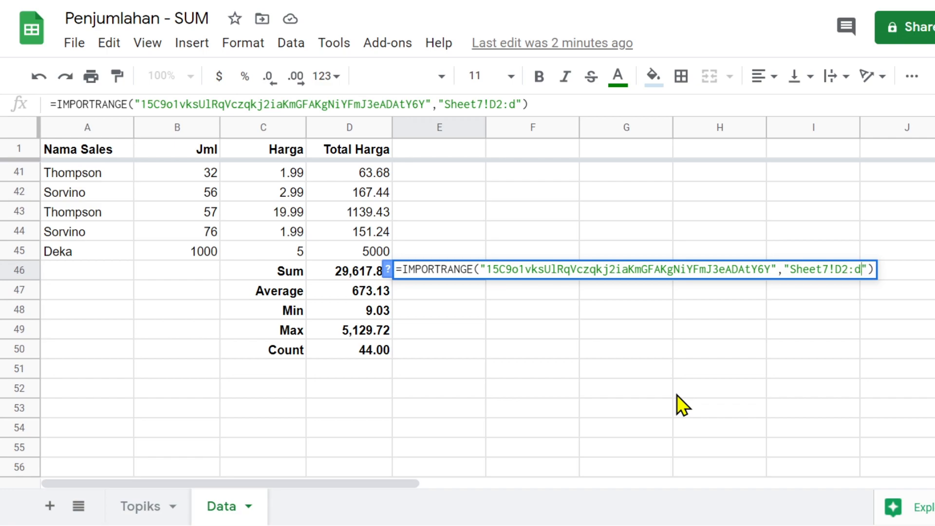
{"action": "key", "text": "Return"}
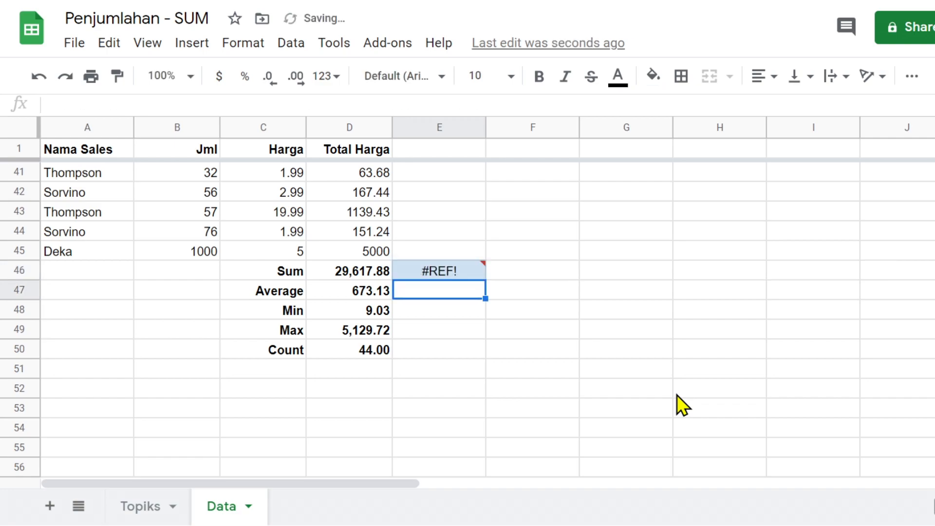
- Allow the spreadsheets to connect so E46 imports Sheet7 values starting 250, 625, 9.03
{"action": "mouse_move", "coordinate": [440, 270]}
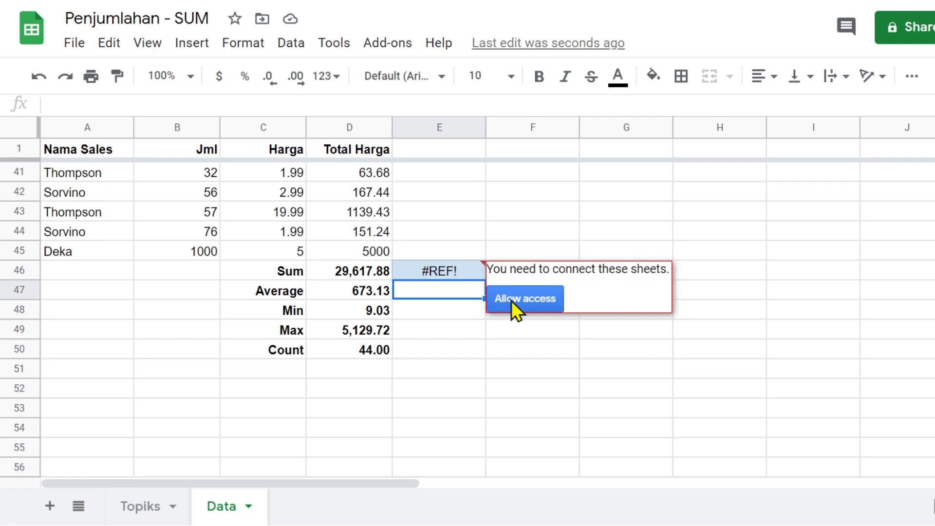
{"action": "left_click", "coordinate": [531, 301]}
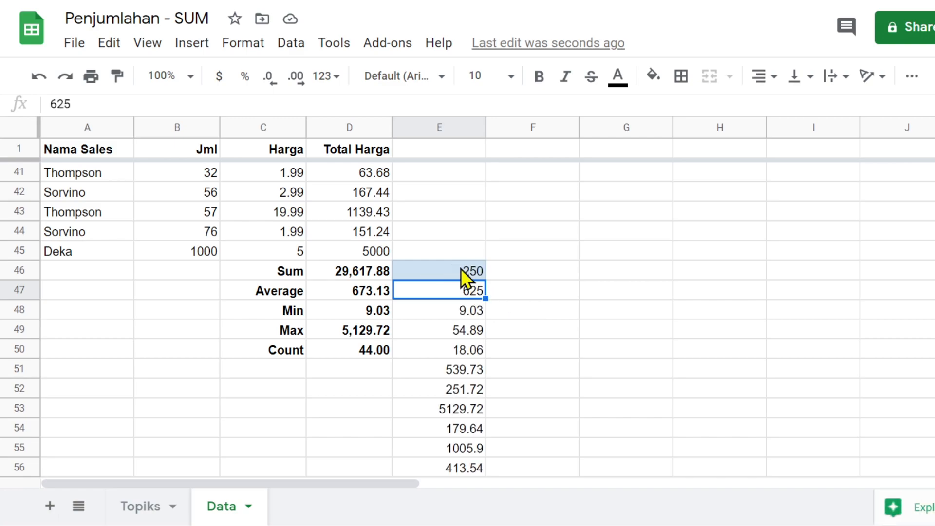
{"action": "scroll", "coordinate": [461, 277], "scroll_direction": "down", "scroll_amount": 10}
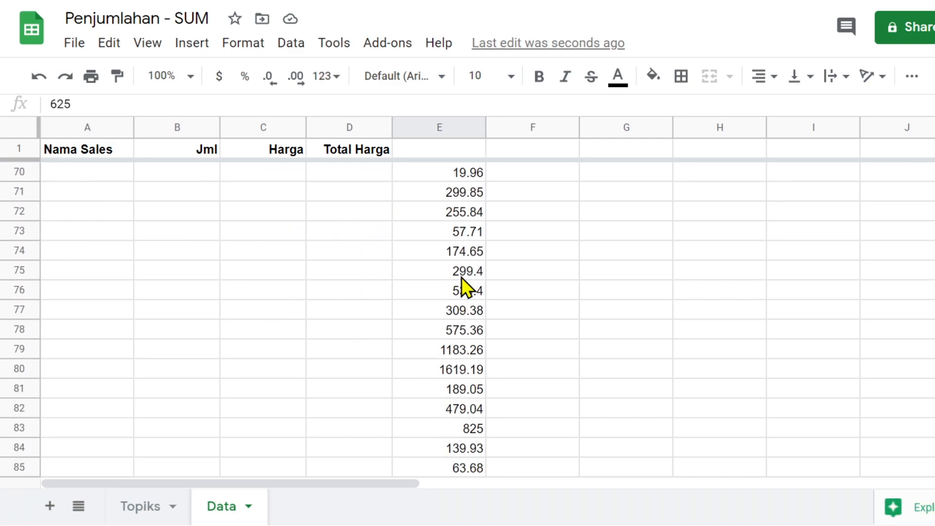
{"action": "scroll", "coordinate": [460, 276], "scroll_direction": "down", "scroll_amount": 5}
{"action": "scroll", "coordinate": [462, 261], "scroll_direction": "up", "scroll_amount": 14}
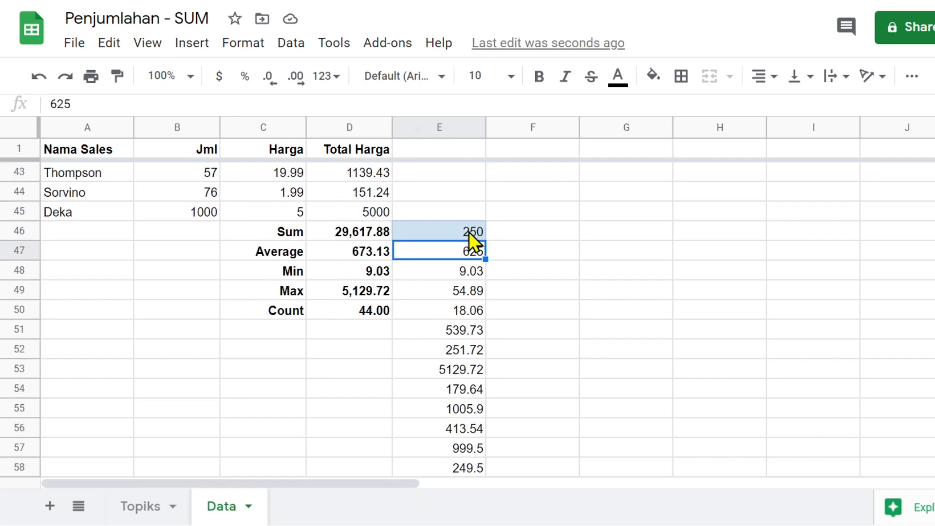
{"action": "left_click", "coordinate": [468, 231]}
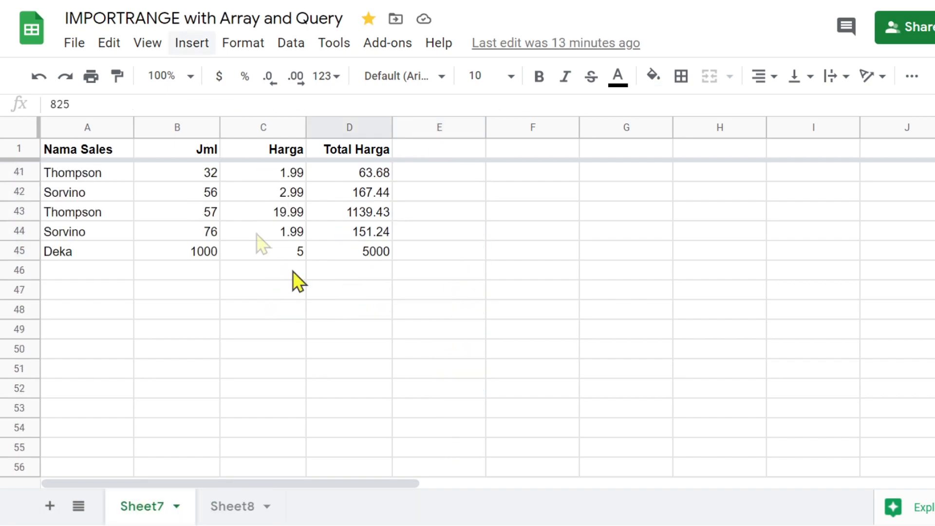
- Compare D46's =SUM(D2:D45) with E46's import formula and the source spreadsheet
{"action": "scroll", "coordinate": [382, 296], "scroll_direction": "up", "scroll_amount": 13}
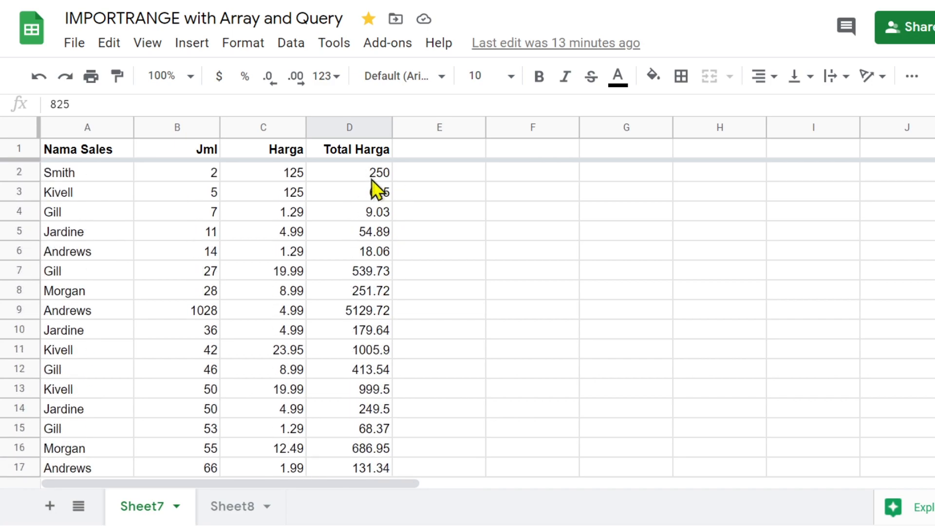
{"action": "scroll", "coordinate": [362, 175], "scroll_direction": "down", "scroll_amount": 12}
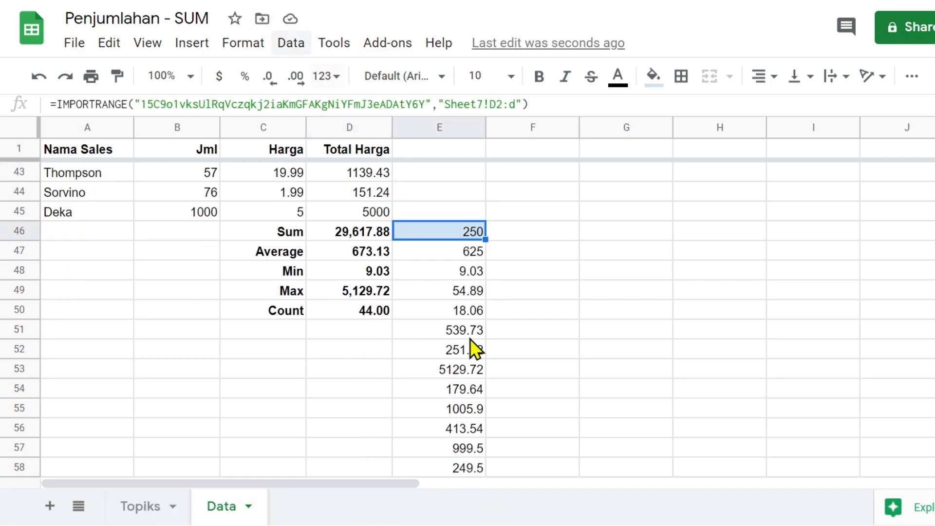
{"action": "scroll", "coordinate": [475, 344], "scroll_direction": "down", "scroll_amount": 3}
{"action": "scroll", "coordinate": [470, 340], "scroll_direction": "down", "scroll_amount": 12}
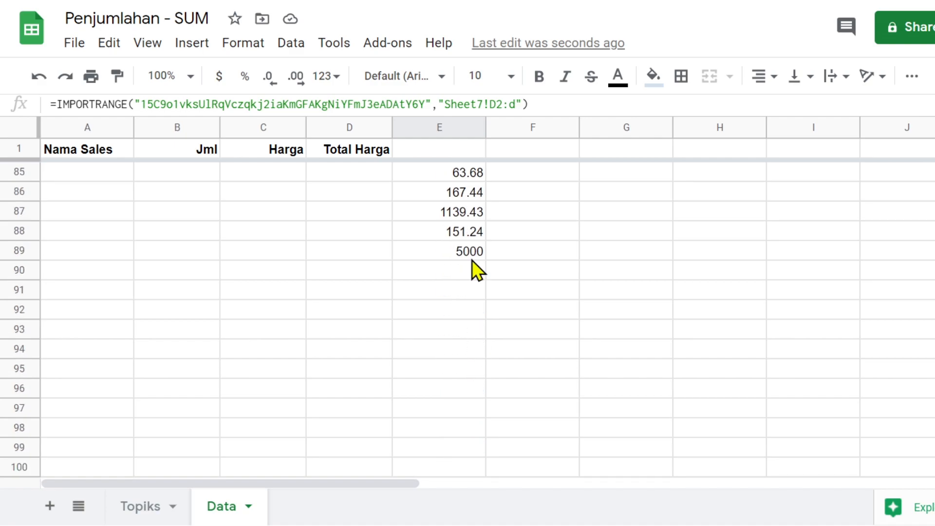
{"action": "scroll", "coordinate": [463, 256], "scroll_direction": "up", "scroll_amount": 20}
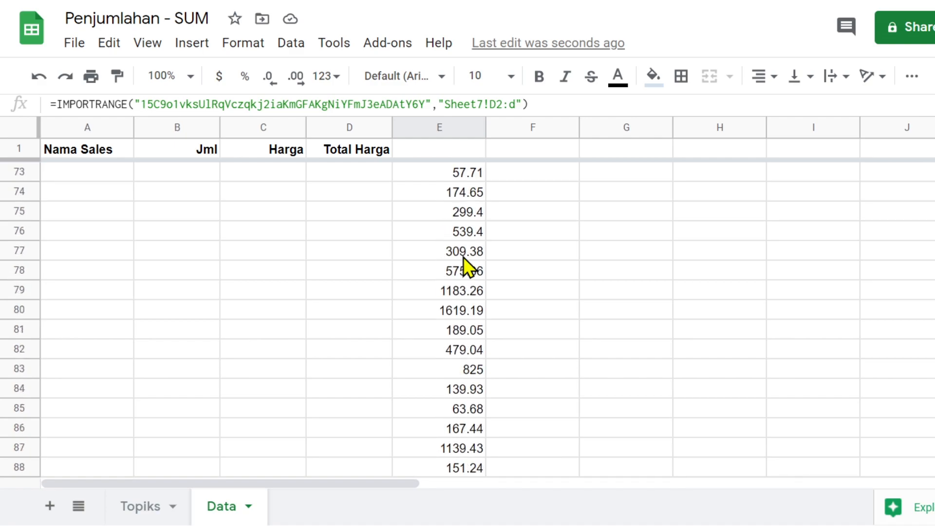
{"action": "scroll", "coordinate": [463, 256], "scroll_direction": "down", "scroll_amount": 6}
{"action": "scroll", "coordinate": [463, 256], "scroll_direction": "down", "scroll_amount": 4}
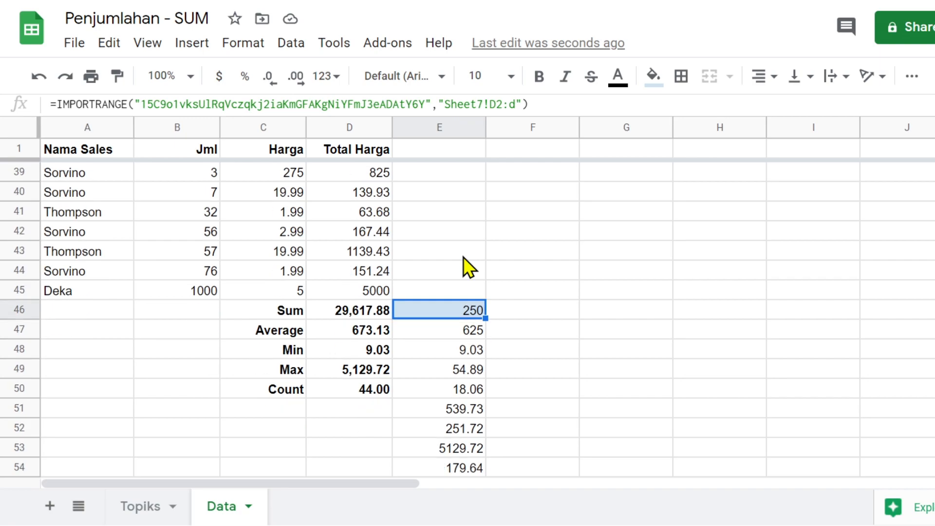
{"action": "scroll", "coordinate": [463, 293], "scroll_direction": "down", "scroll_amount": 2}
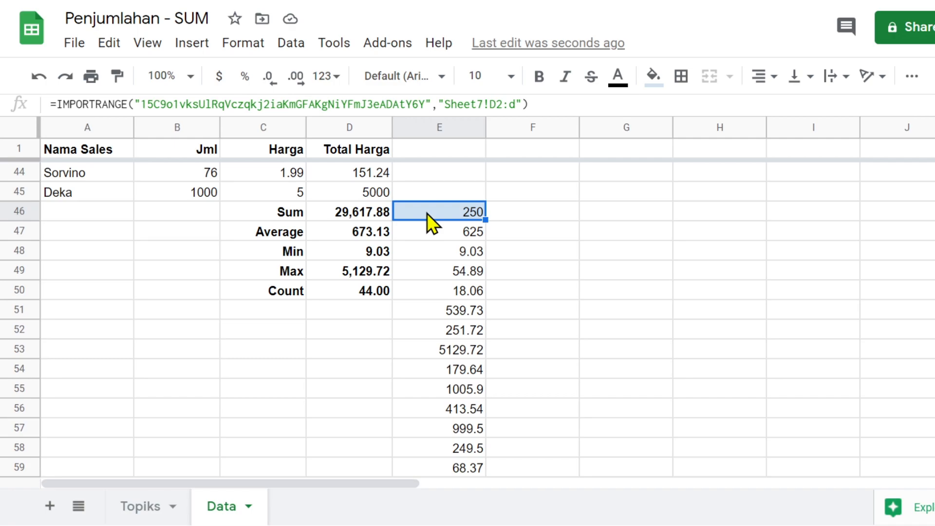
{"action": "left_click", "coordinate": [343, 215]}
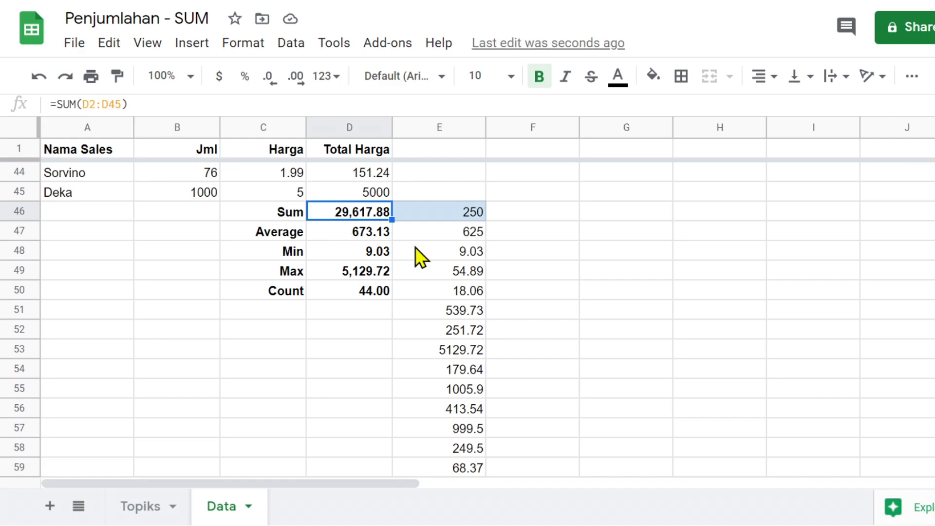
{"action": "left_click", "coordinate": [462, 212]}
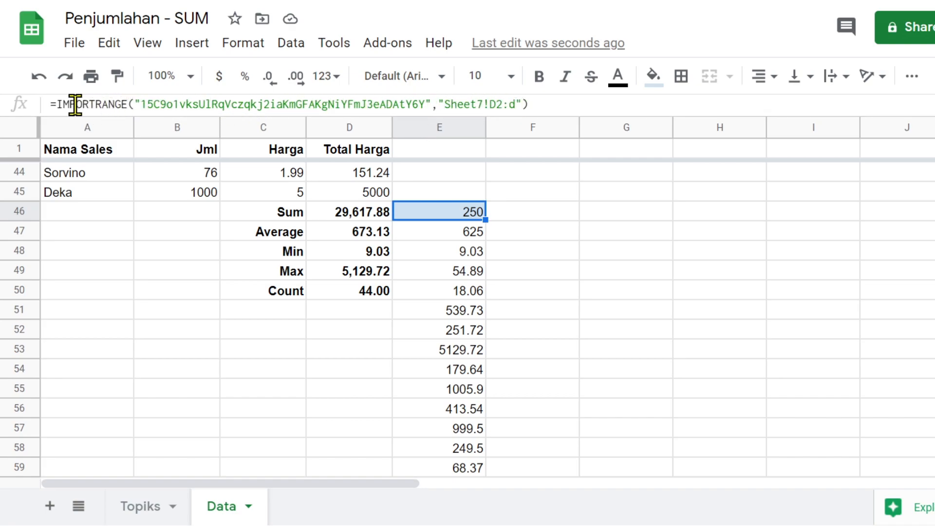
{"action": "key", "text": "ctrl+Tab"}
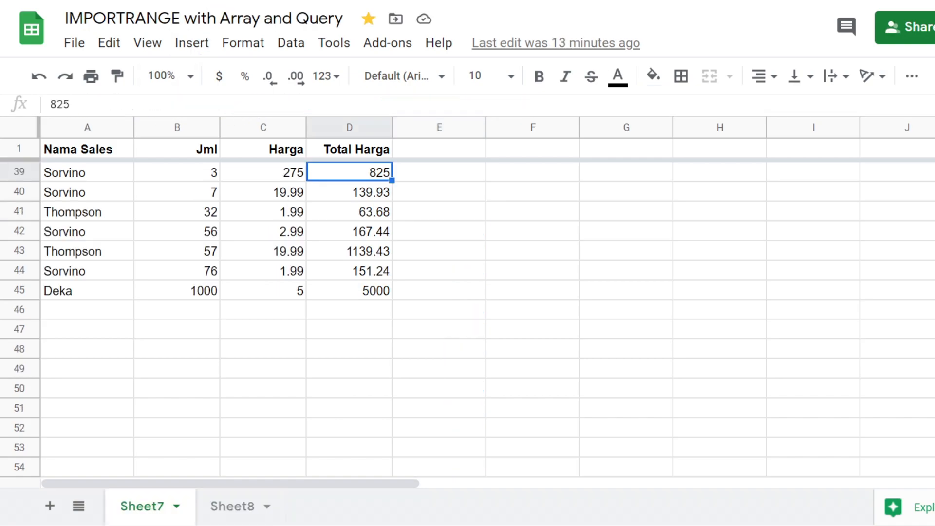
{"action": "key", "text": "ctrl+shift+Tab"}
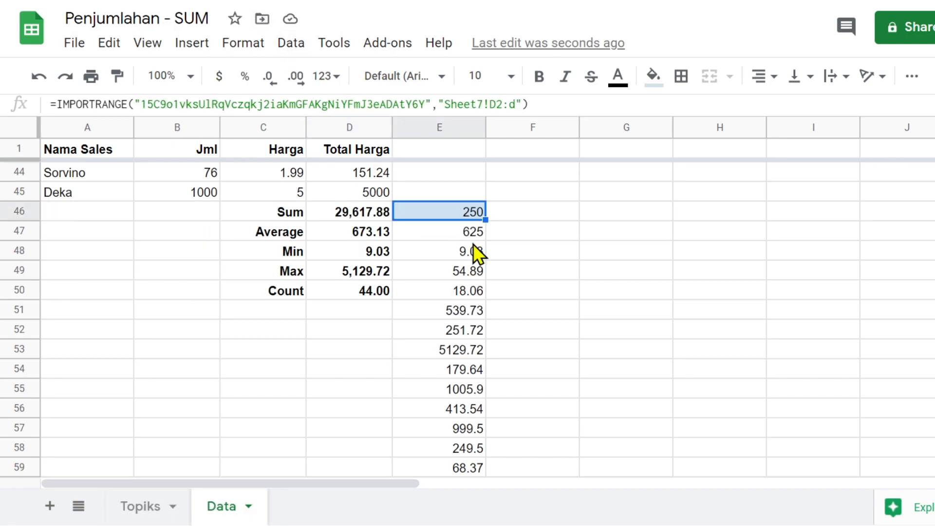
- Wrap E46's IMPORTRANGE formula in sum( ) so it returns the single total 29617.88
{"action": "left_click", "coordinate": [57, 104]}
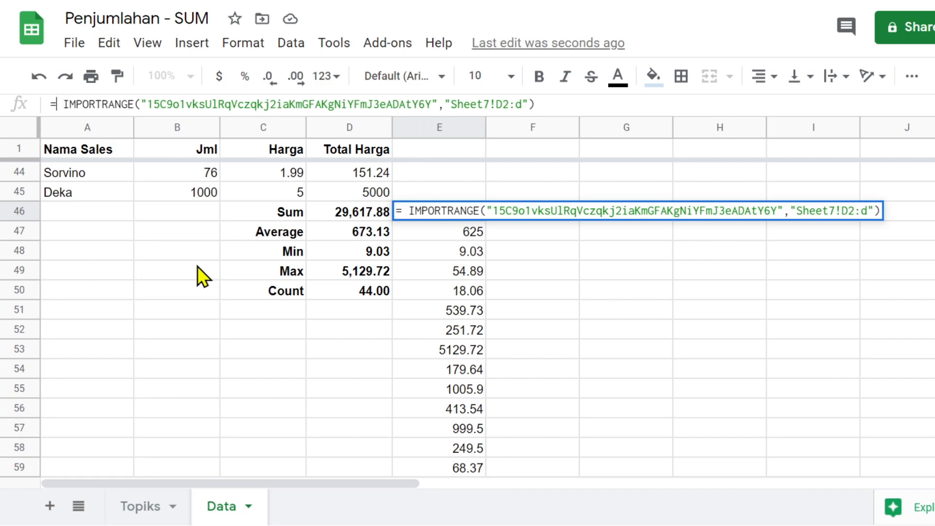
{"action": "type", "text": "s"}
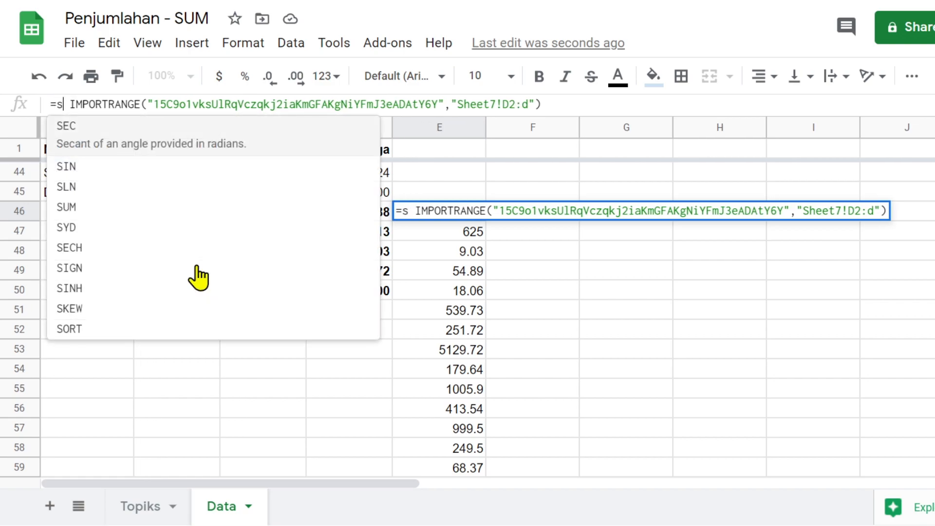
{"action": "type", "text": "um"}
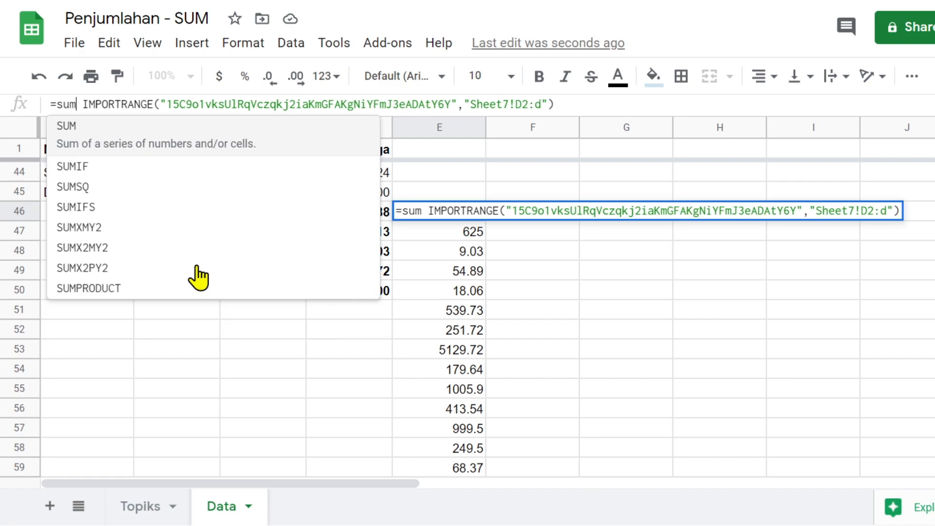
{"action": "type", "text": "("}
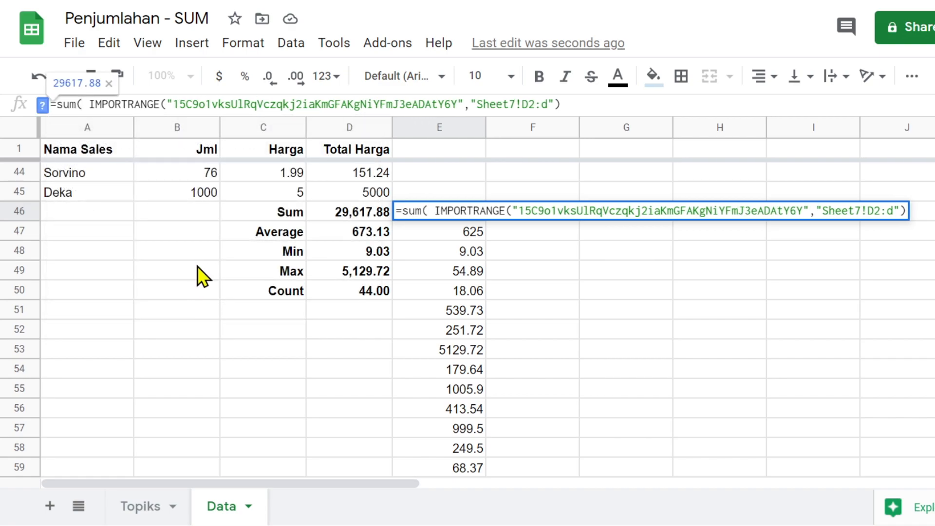
{"action": "left_click", "coordinate": [571, 107]}
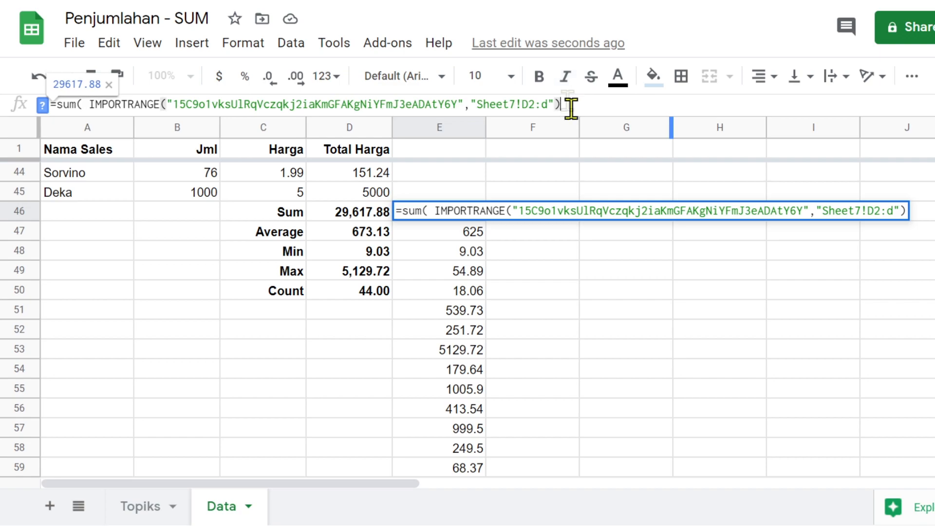
{"action": "type", "text": ")"}
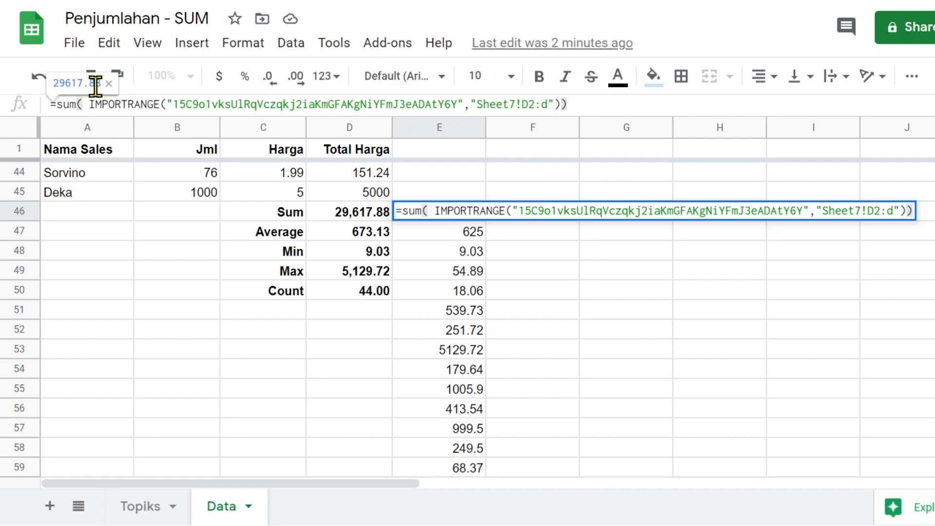
{"action": "key", "text": "Return"}
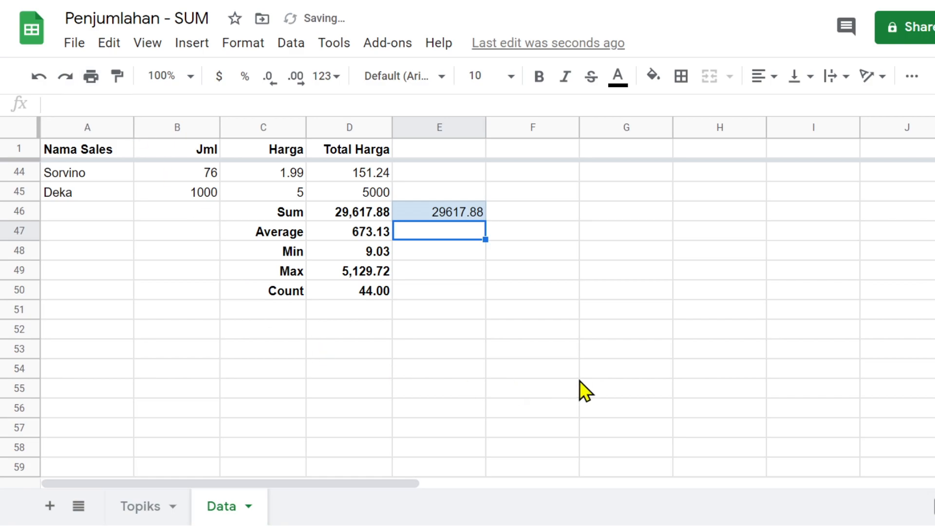
{"action": "left_click", "coordinate": [448, 215]}
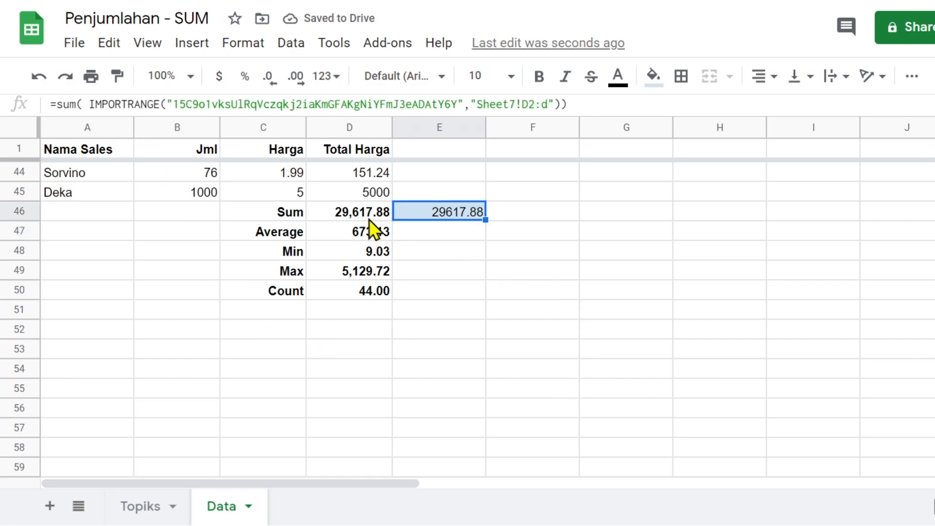
- Format E46 with the Number format and bold, reading 29,617.88
{"action": "left_click", "coordinate": [325, 76]}
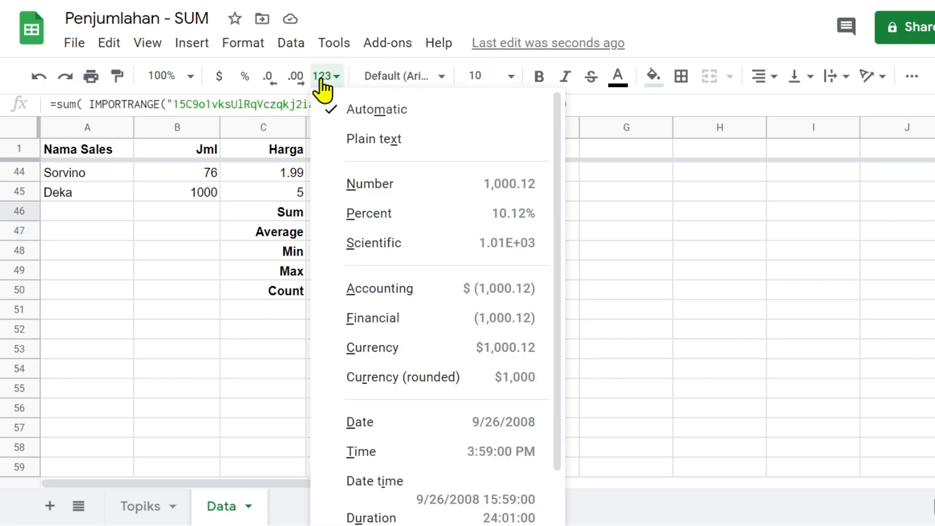
{"action": "left_click", "coordinate": [390, 184]}
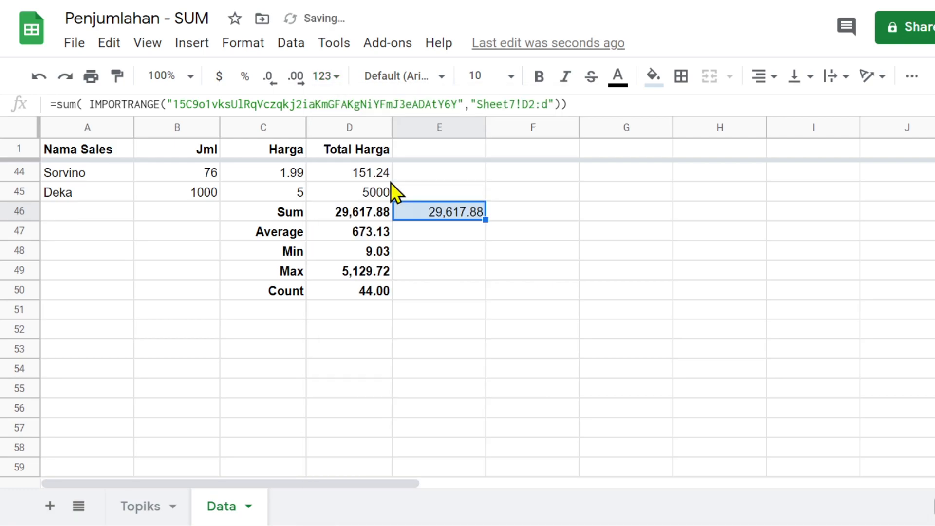
{"action": "left_click", "coordinate": [575, 258]}
{"action": "left_click", "coordinate": [426, 214]}
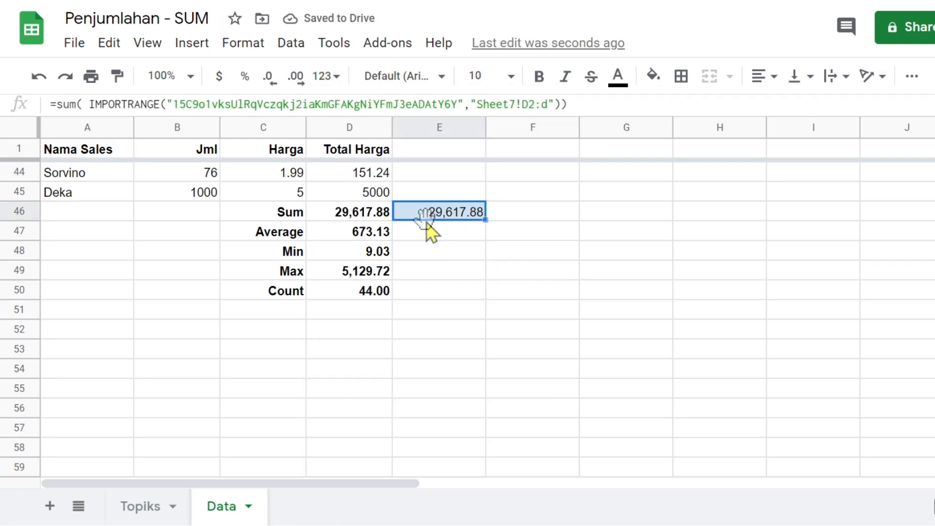
{"action": "left_click", "coordinate": [537, 77]}
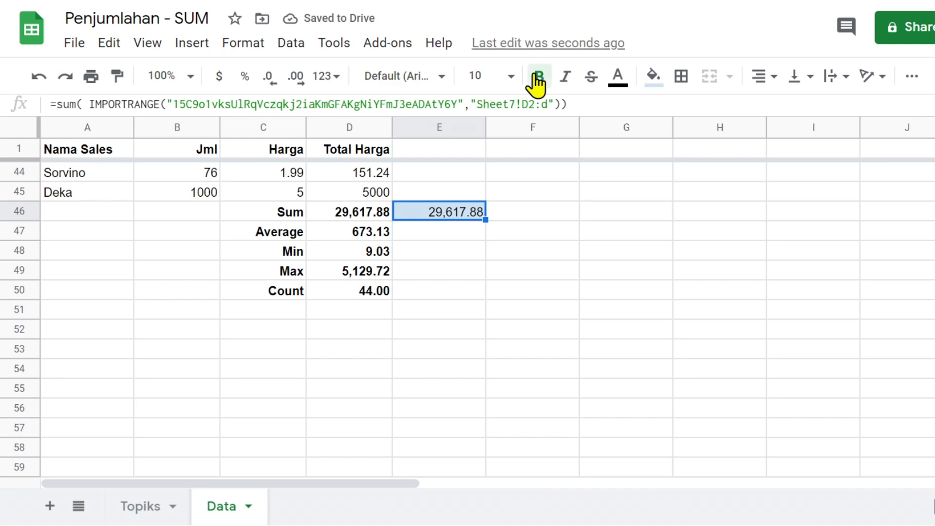
{"action": "left_click", "coordinate": [454, 233]}
- Compare E46's imported sum with D46's =SUM(D2:D45) and the Total Harga values above
{"action": "left_click", "coordinate": [450, 217]}
{"action": "left_click", "coordinate": [350, 210]}
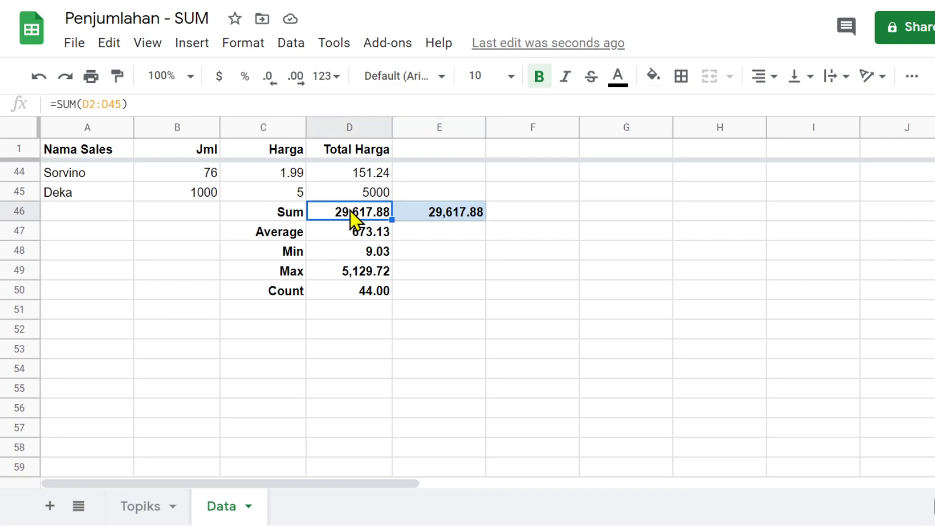
{"action": "scroll", "coordinate": [349, 214], "scroll_direction": "up", "scroll_amount": 4}
{"action": "scroll", "coordinate": [351, 214], "scroll_direction": "up", "scroll_amount": 6}
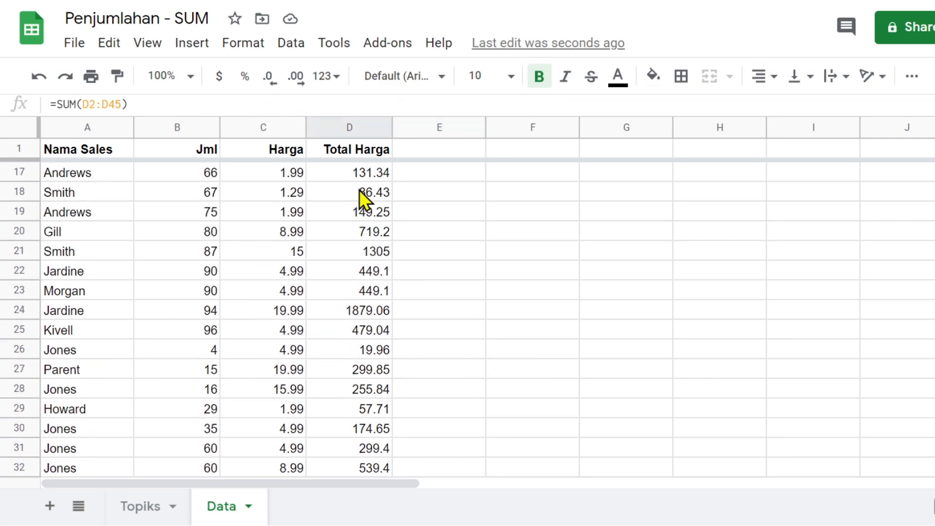
{"action": "scroll", "coordinate": [359, 189], "scroll_direction": "up", "scroll_amount": 6}
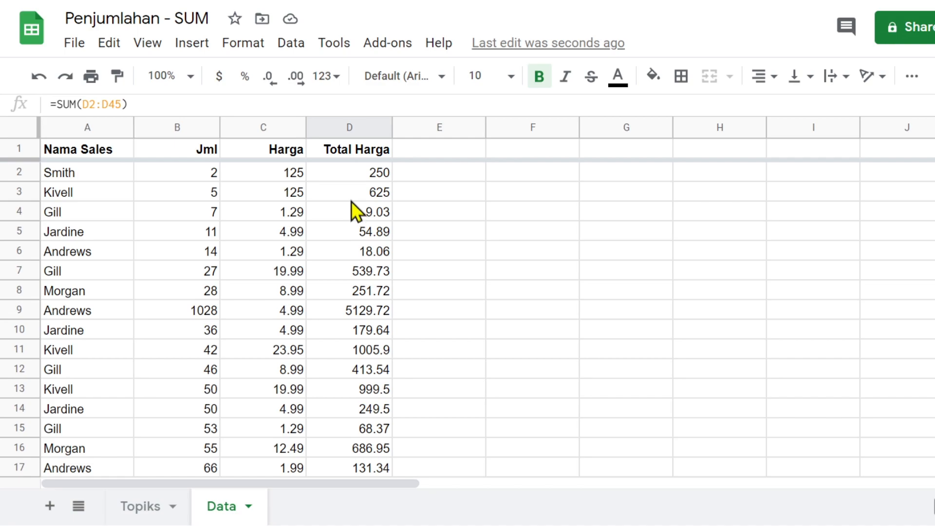
{"action": "scroll", "coordinate": [348, 175], "scroll_direction": "down", "scroll_amount": 12}
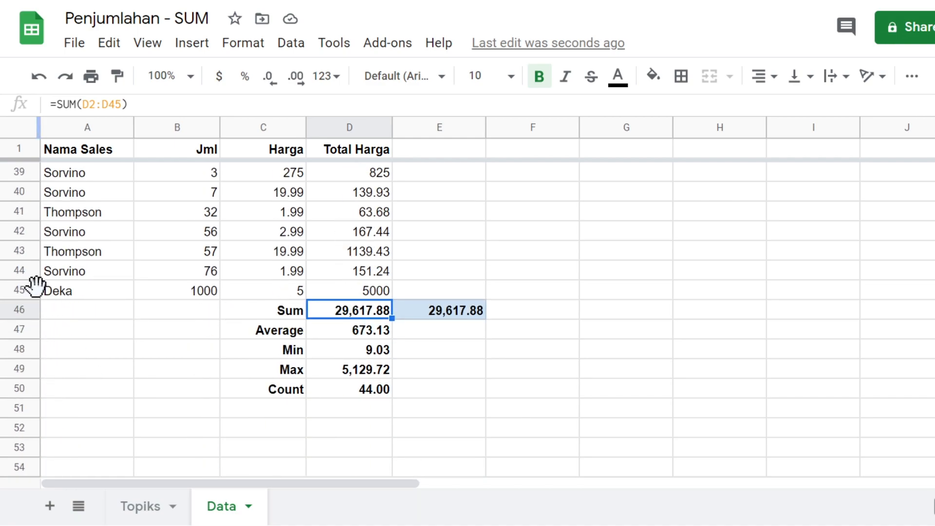
{"action": "left_click", "coordinate": [371, 291]}
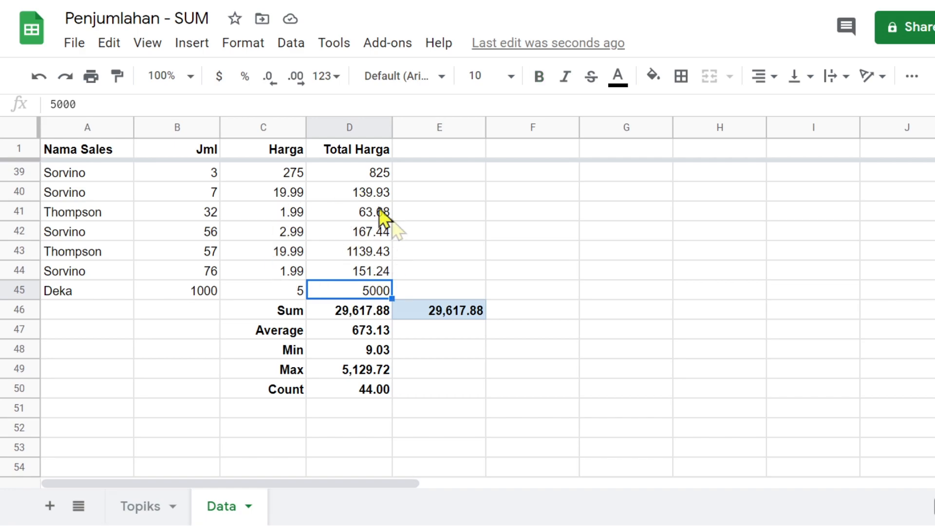
{"action": "left_click", "coordinate": [449, 307]}
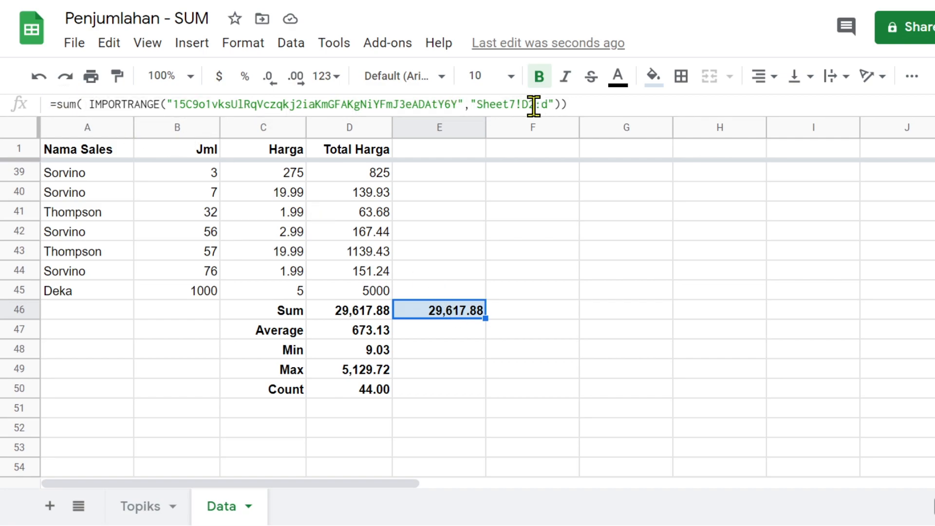
{"action": "left_click", "coordinate": [361, 314]}
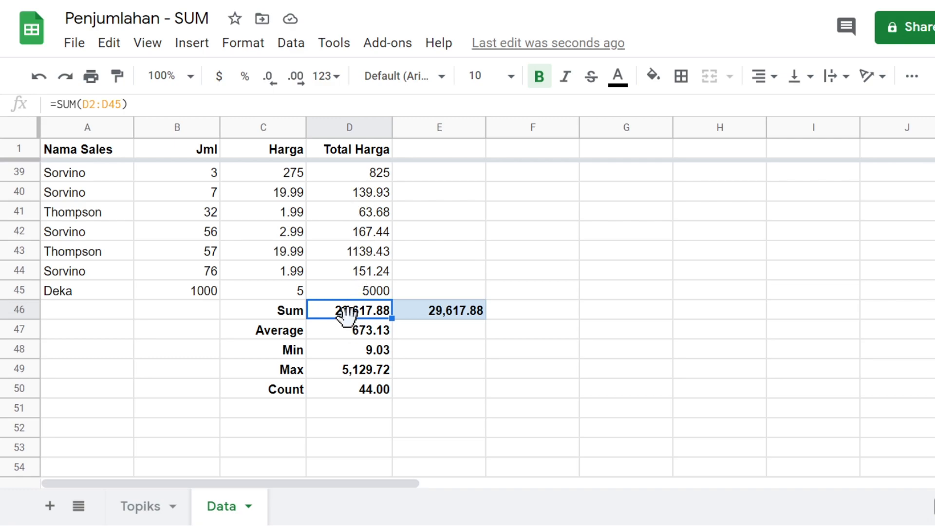
{"action": "key", "text": "Right"}
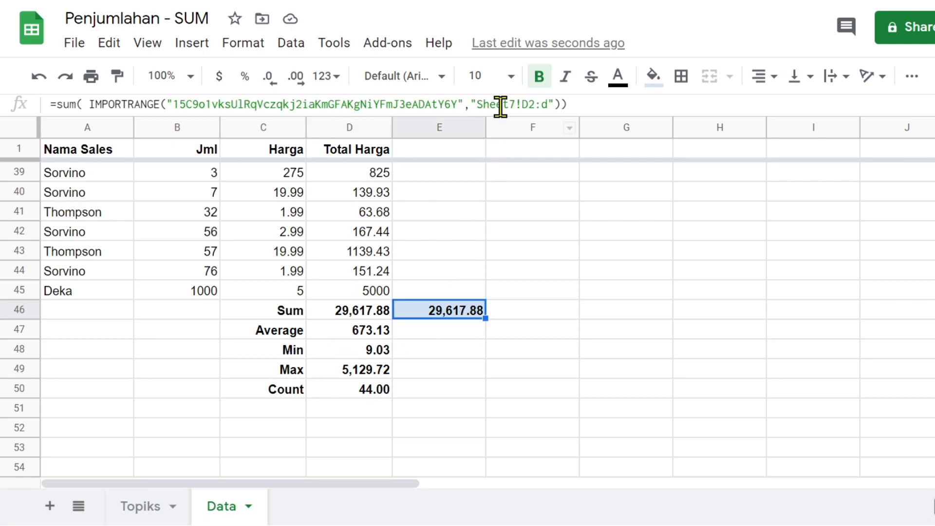
{"action": "left_click", "coordinate": [528, 104]}
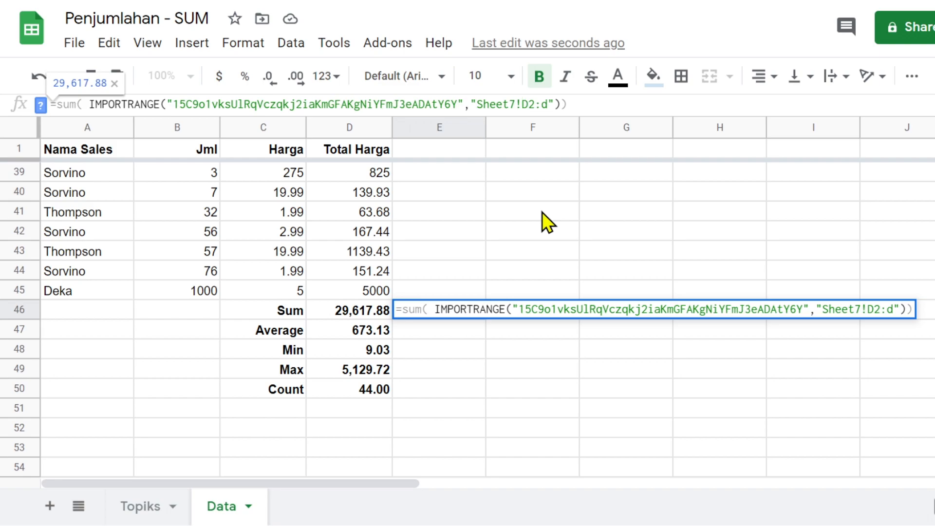
- Make E46's column D range absolute with $ and fill the formula down to E50
{"action": "type", "text": "$"}
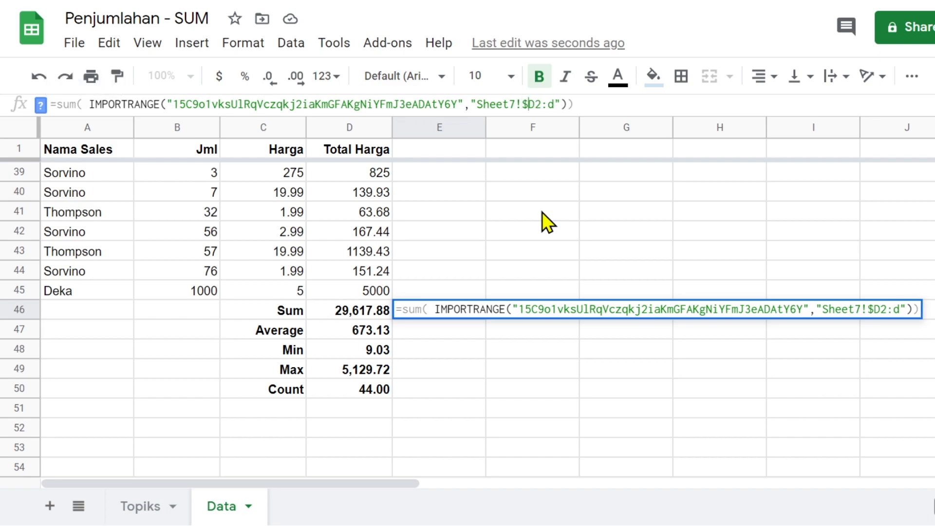
{"action": "key", "text": "Right"}
{"action": "type", "text": "$"}
{"action": "key", "text": "Return"}
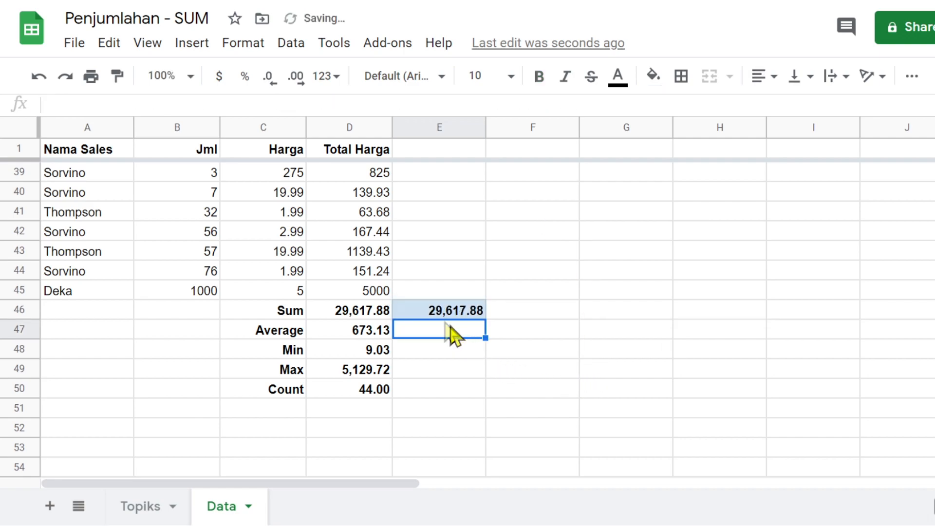
{"action": "left_click", "coordinate": [440, 314]}
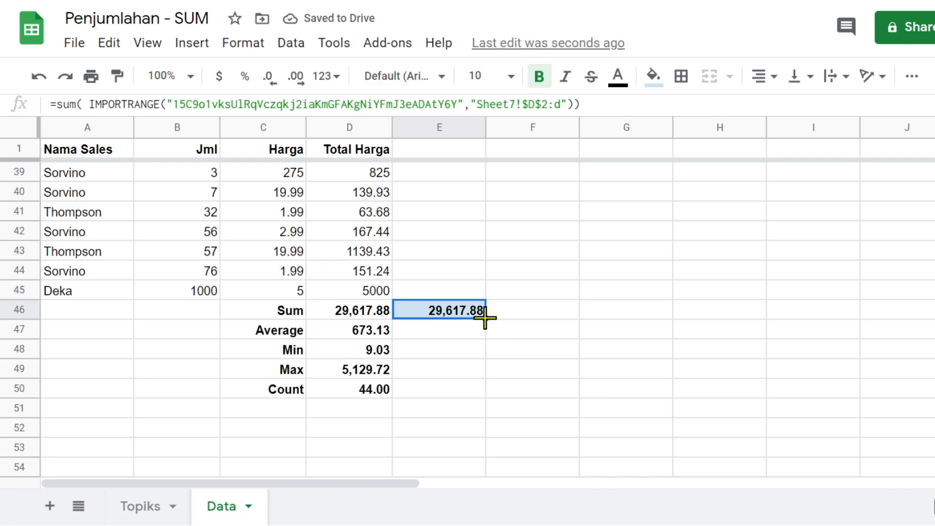
{"action": "left_click_drag", "start_coordinate": [485, 318], "coordinate": [485, 388]}
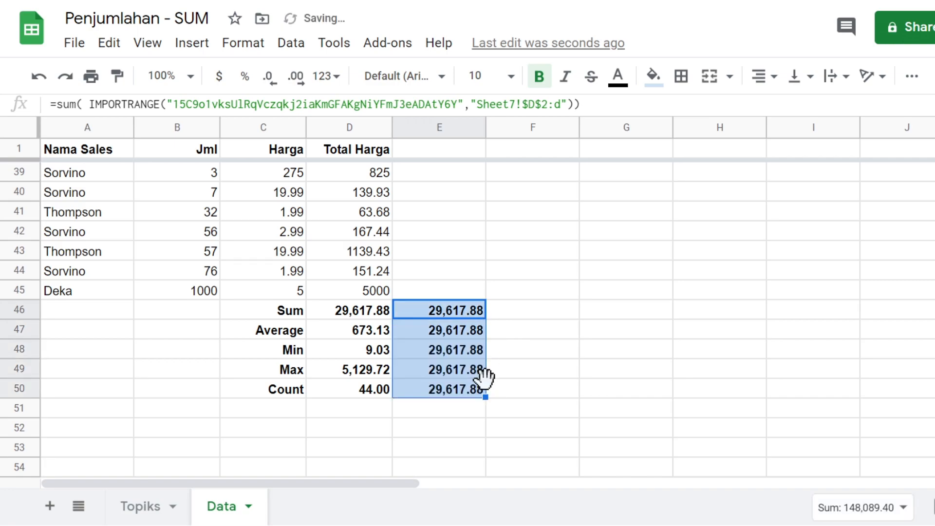
{"action": "left_click", "coordinate": [434, 325]}
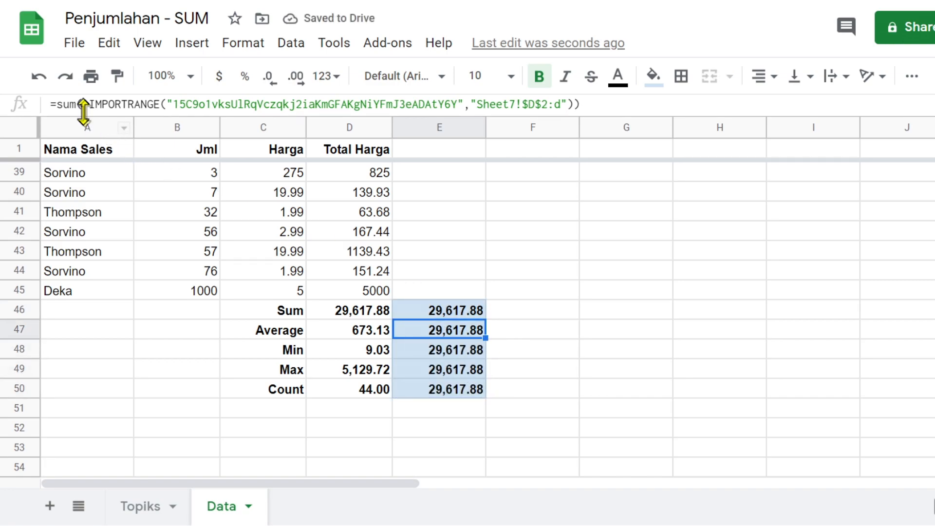
- Change E47 to AVERAGE (673.13) and E48 to MIN (9.03) of the imported totals
{"action": "left_click_drag", "start_coordinate": [77, 106], "coordinate": [56, 105]}
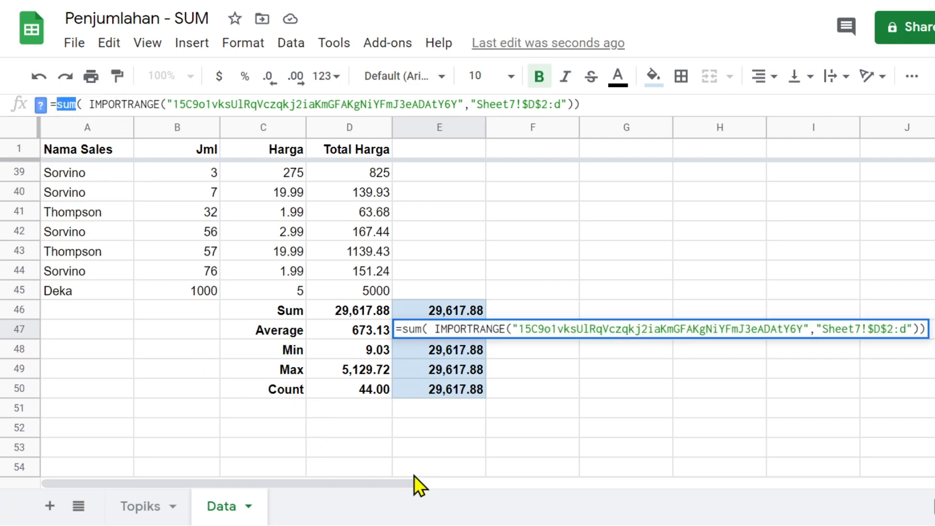
{"action": "type", "text": "a"}
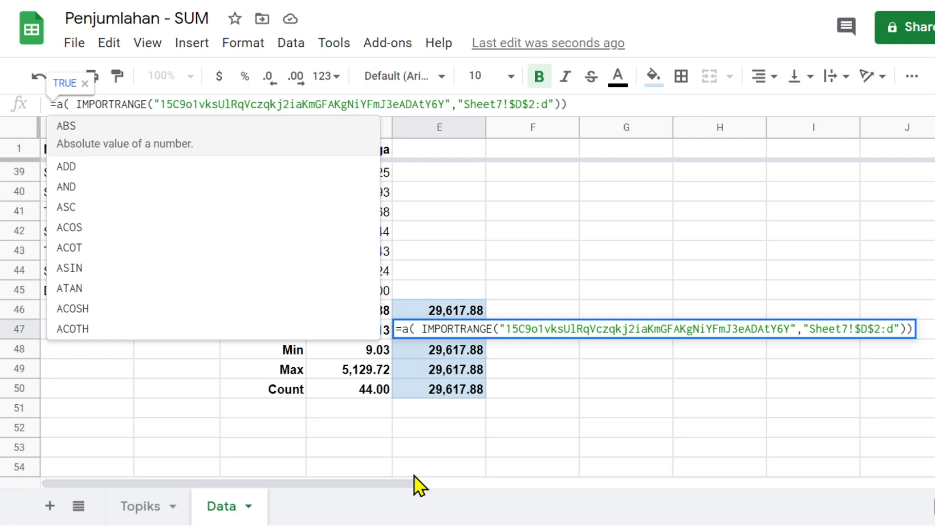
{"action": "type", "text": "ve"}
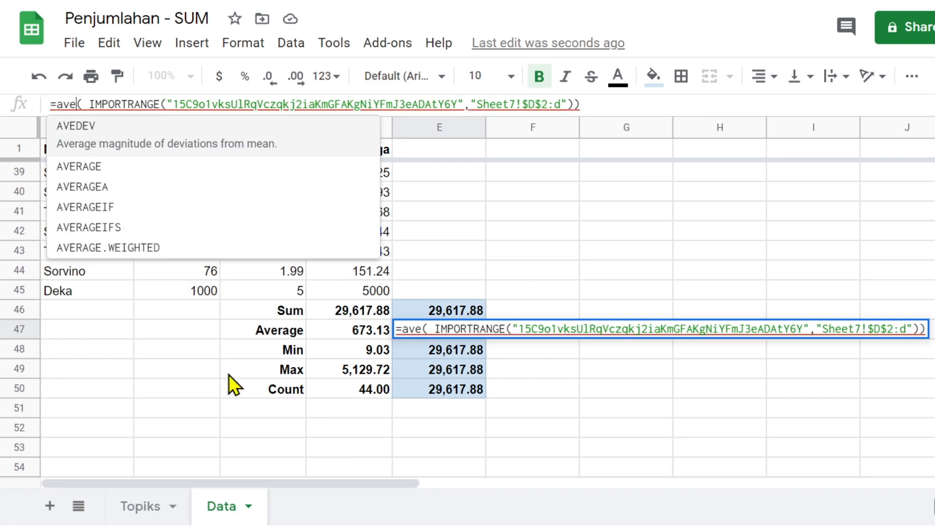
{"action": "left_click", "coordinate": [87, 156]}
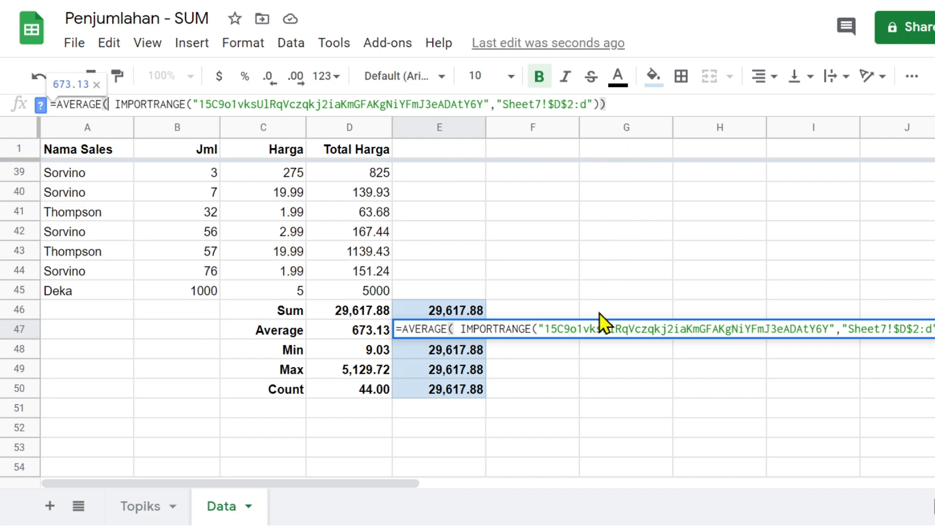
{"action": "key", "text": "Return"}
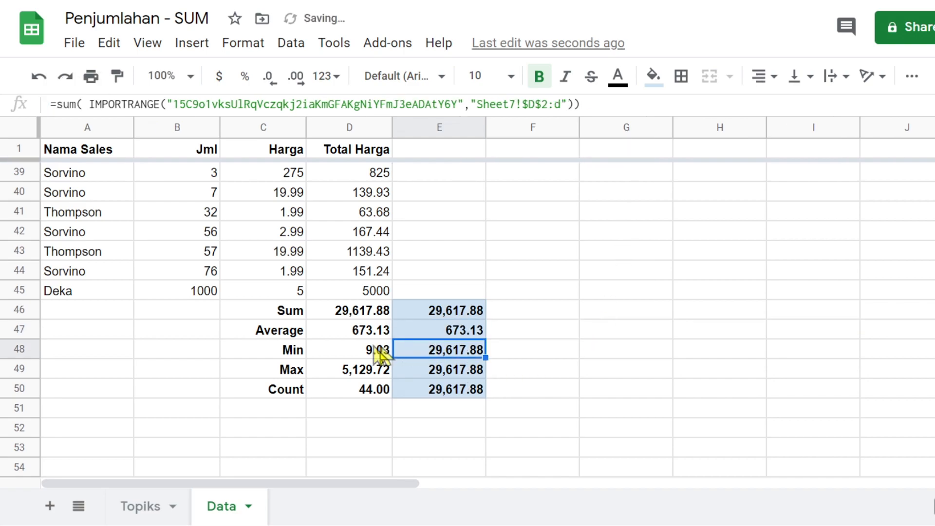
{"action": "double_click", "coordinate": [59, 103]}
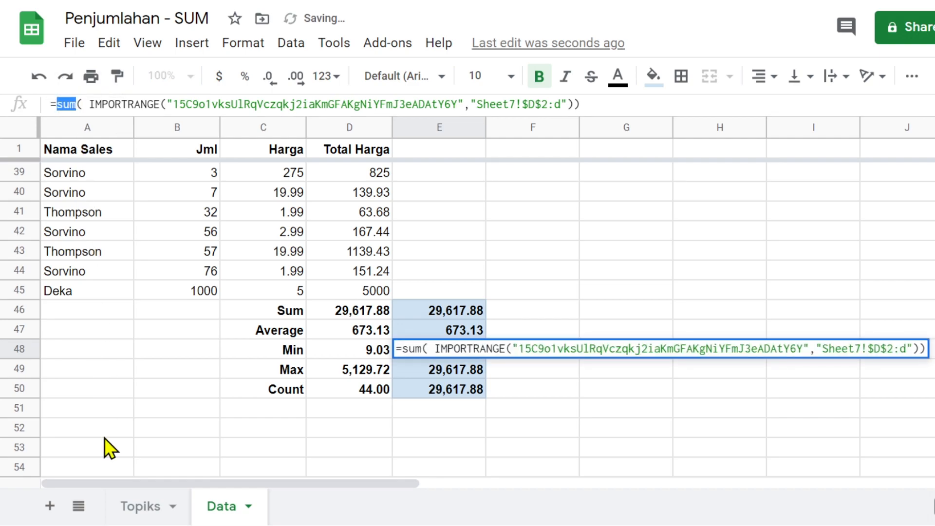
{"action": "type", "text": "min"}
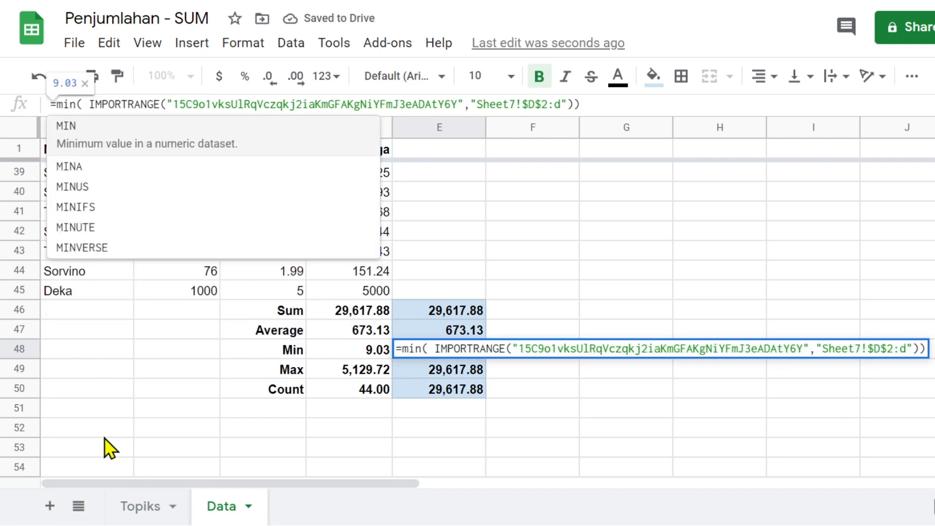
{"action": "key", "text": "Tab"}
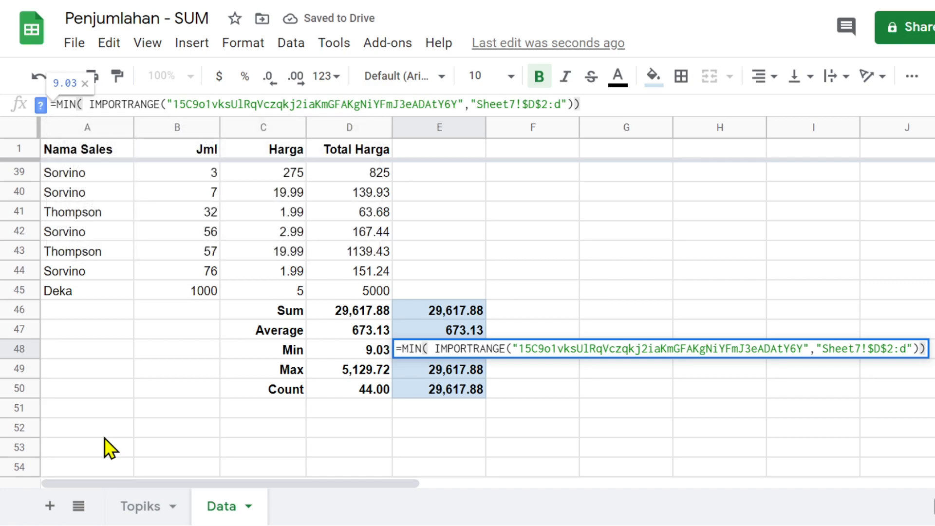
{"action": "key", "text": "Return"}
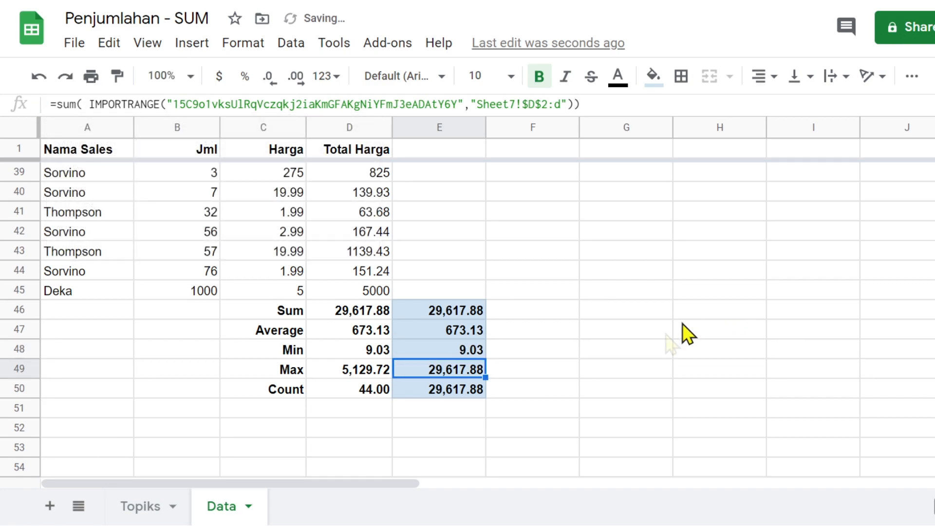
- Change E49 to MAX (5,129.72) and begin switching E50 to COUNTA
{"action": "left_click_drag", "start_coordinate": [58, 105], "coordinate": [77, 111]}
{"action": "type", "text": "MAX"}
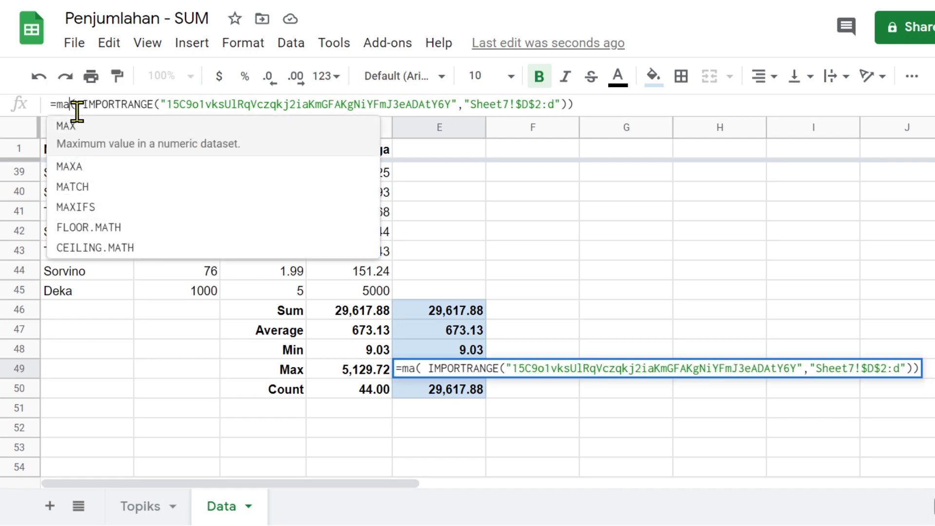
{"action": "key", "text": "Return"}
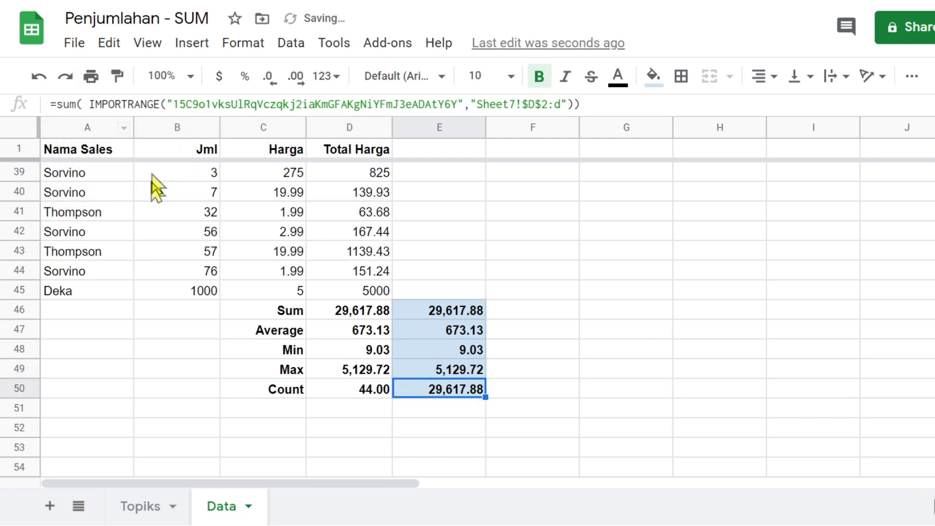
{"action": "left_click", "coordinate": [60, 105]}
{"action": "left_click_drag", "start_coordinate": [60, 105], "coordinate": [78, 105]}
{"action": "type", "text": "counta"}
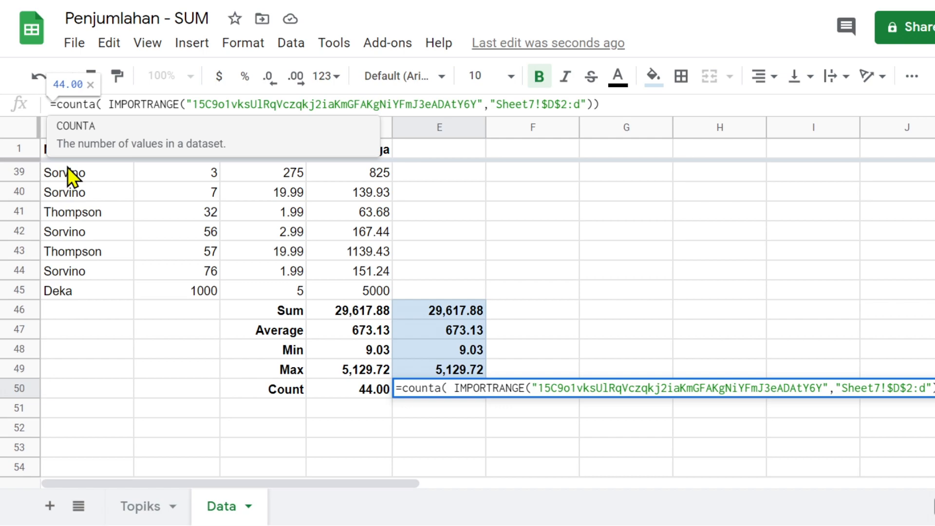
{"action": "key", "text": "Tab"}
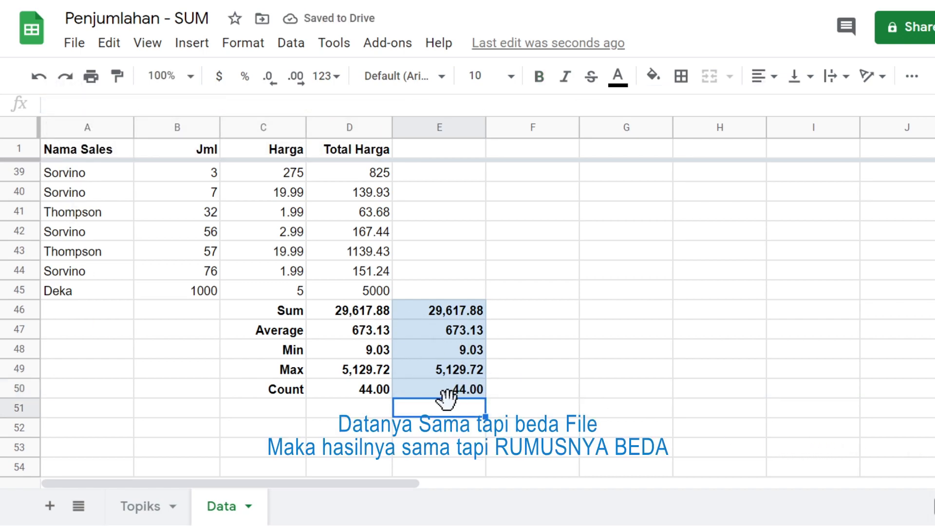
{"action": "left_click_drag", "start_coordinate": [357, 310], "coordinate": [358, 390]}
{"action": "left_click", "coordinate": [354, 130]}
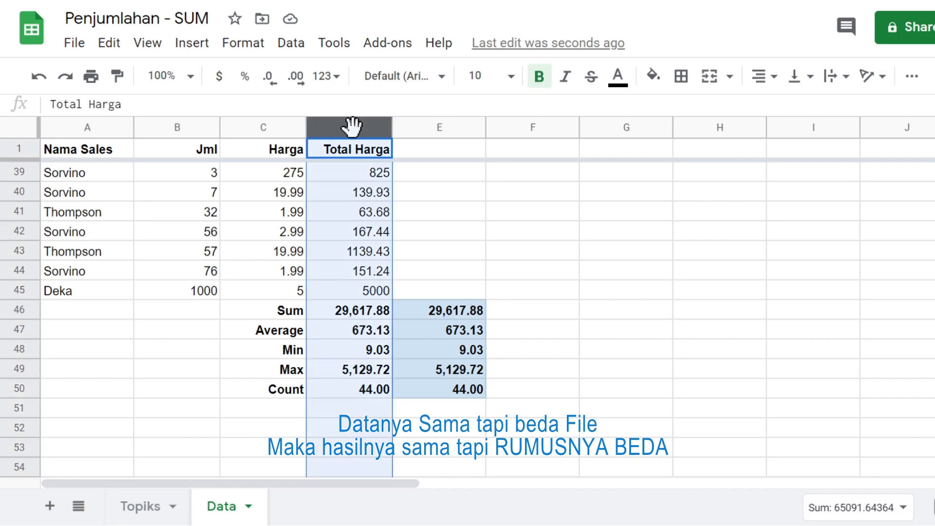
{"action": "left_click", "coordinate": [443, 313]}
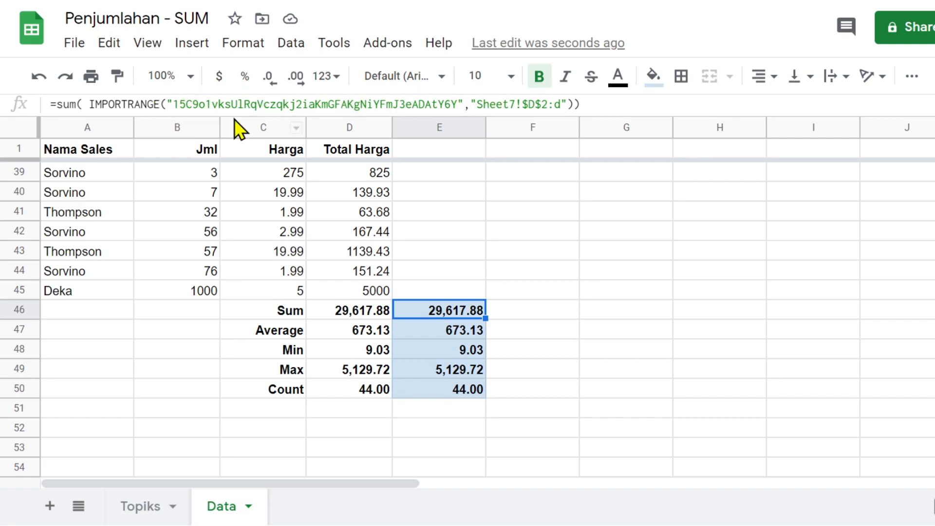
{"action": "left_click", "coordinate": [448, 393]}
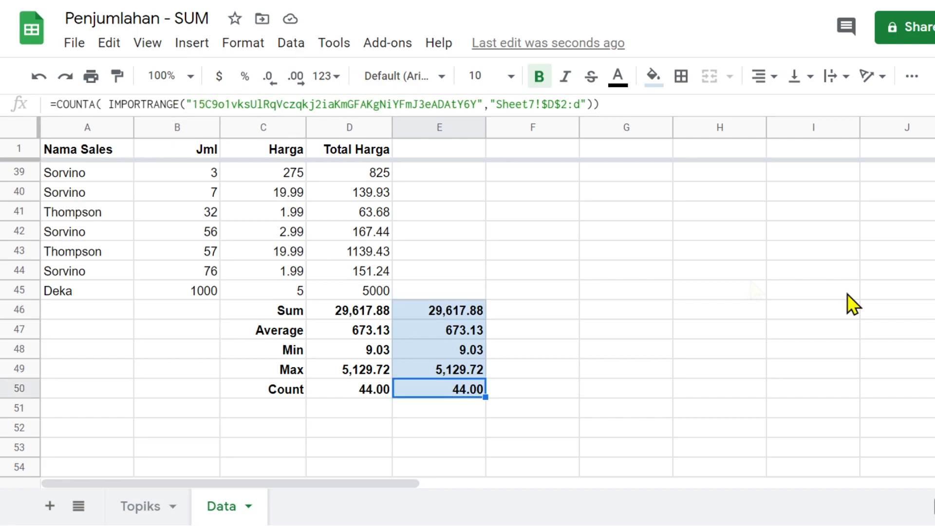
- Enter 'Beda File' in E1 and make it right-aligned and bold
{"action": "scroll", "coordinate": [413, 341], "scroll_direction": "up", "scroll_amount": 5}
{"action": "scroll", "coordinate": [410, 338], "scroll_direction": "down", "scroll_amount": 5}
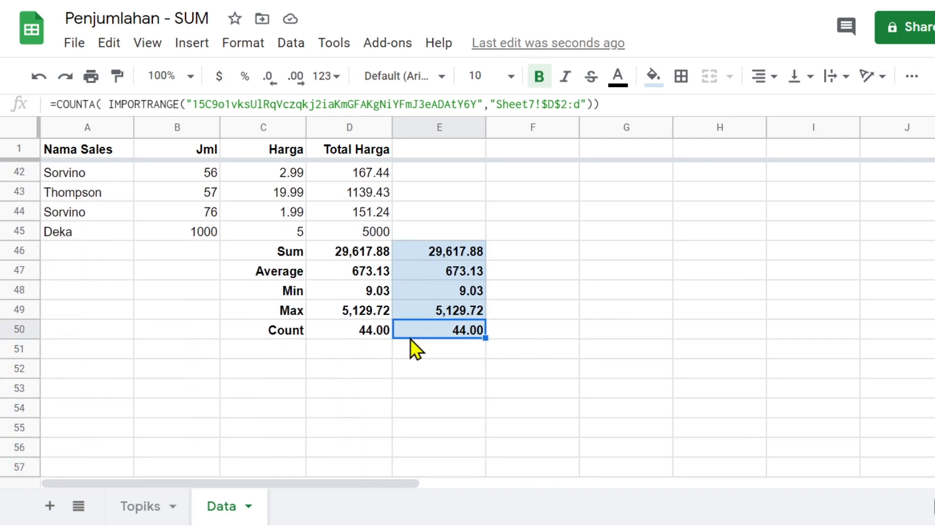
{"action": "left_click", "coordinate": [442, 154]}
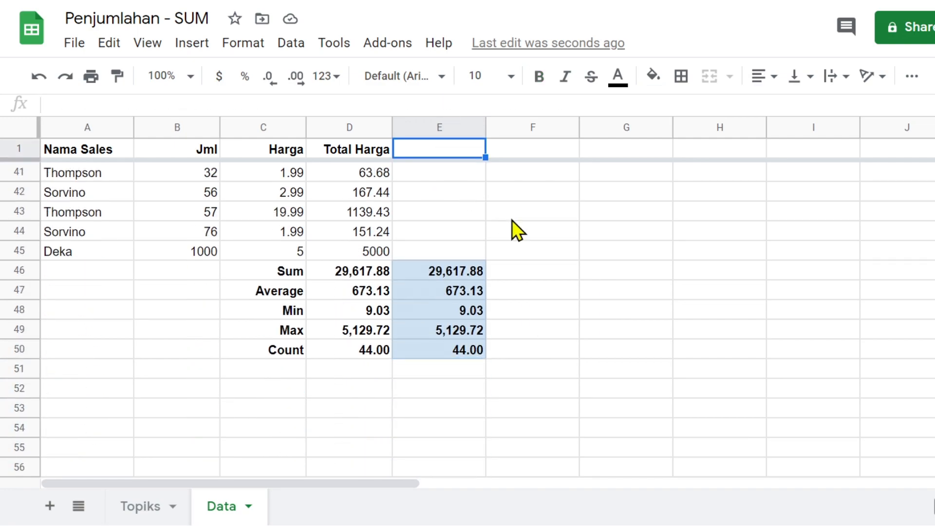
{"action": "type", "text": "Beda "}
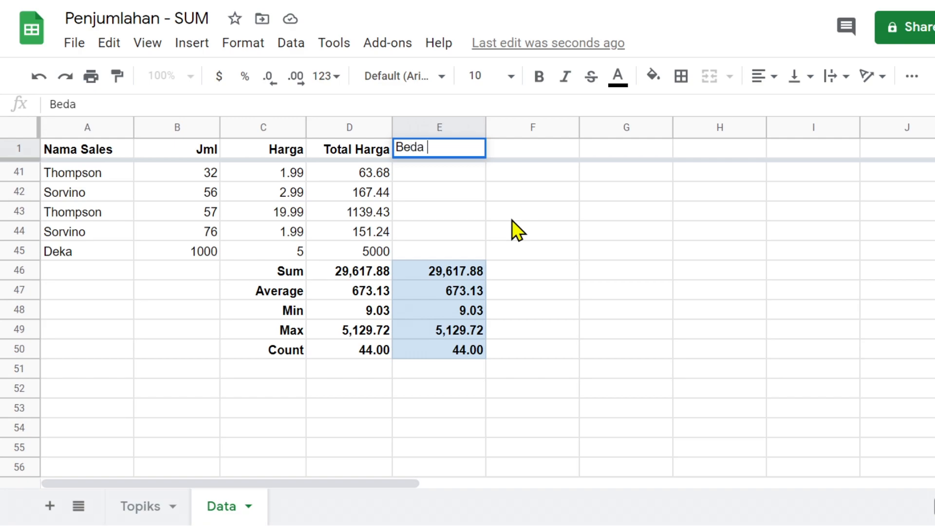
{"action": "type", "text": "File"}
{"action": "left_click", "coordinate": [448, 154]}
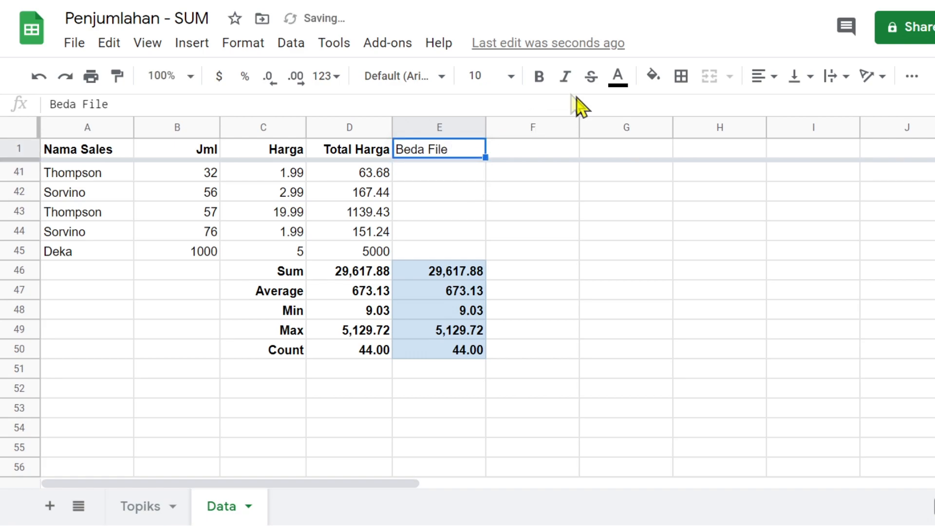
{"action": "left_click", "coordinate": [774, 78]}
{"action": "left_click", "coordinate": [806, 110]}
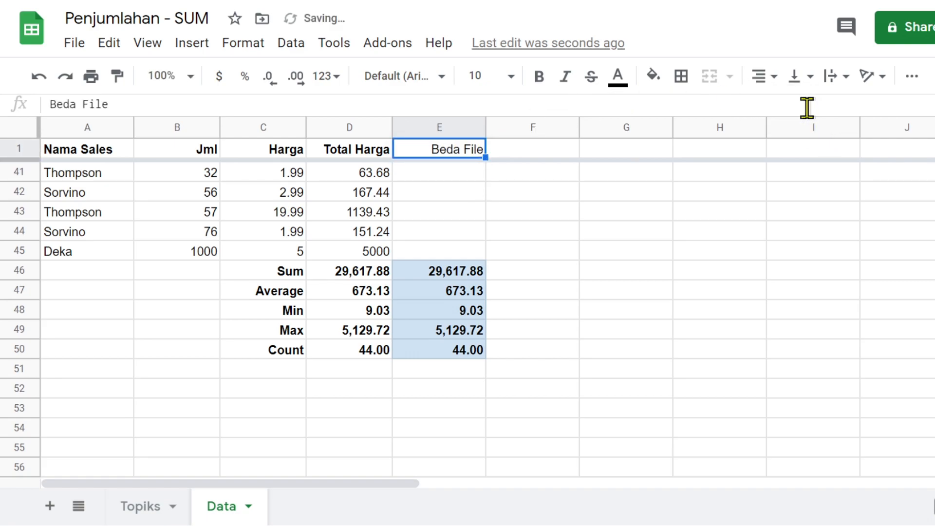
{"action": "left_click", "coordinate": [539, 78]}
{"action": "left_click", "coordinate": [452, 374]}
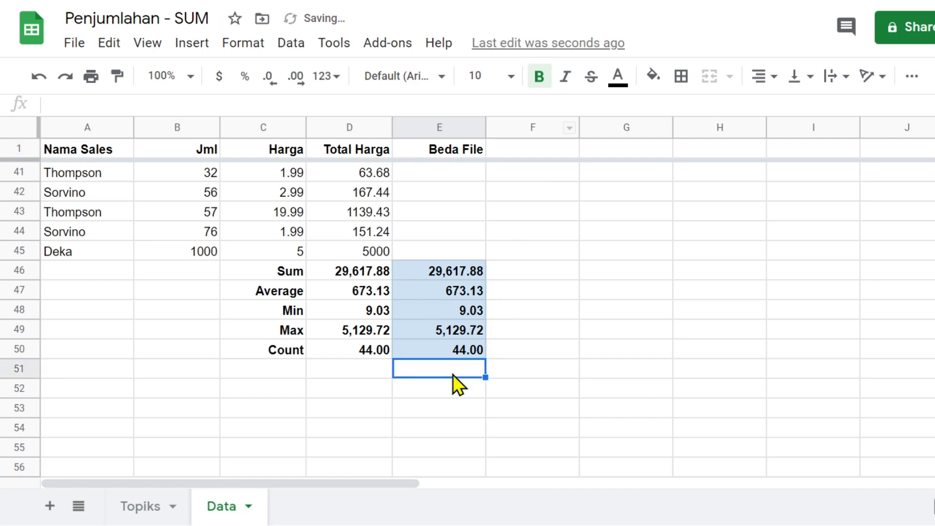
{"action": "left_click", "coordinate": [121, 508]}
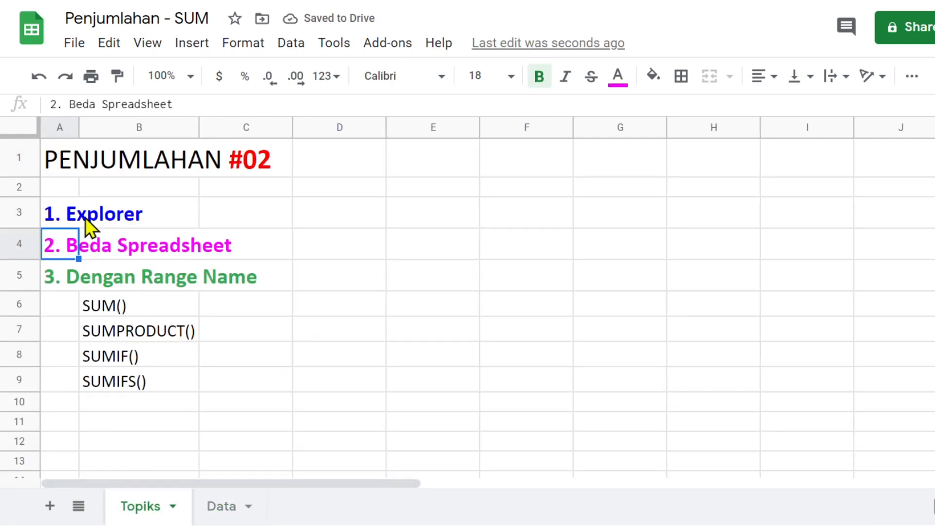
{"action": "left_click", "coordinate": [73, 215]}
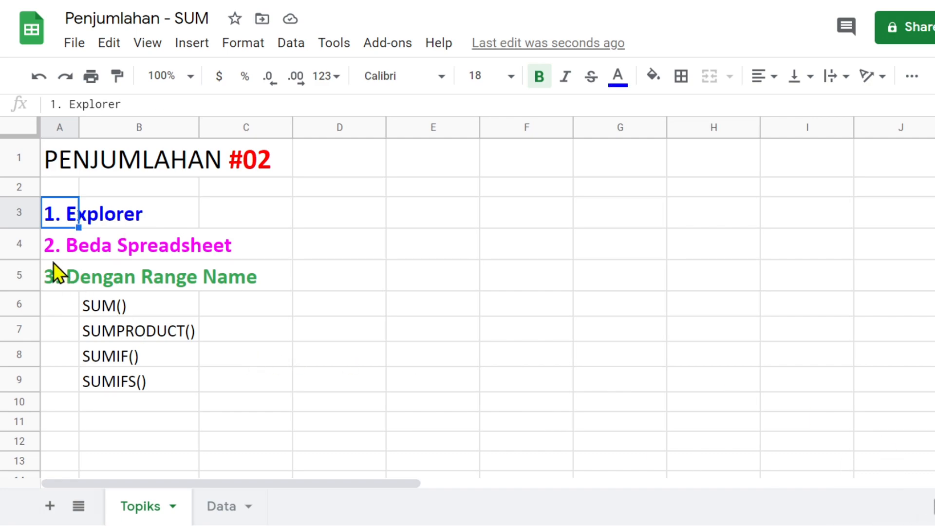
{"action": "left_click", "coordinate": [54, 249]}
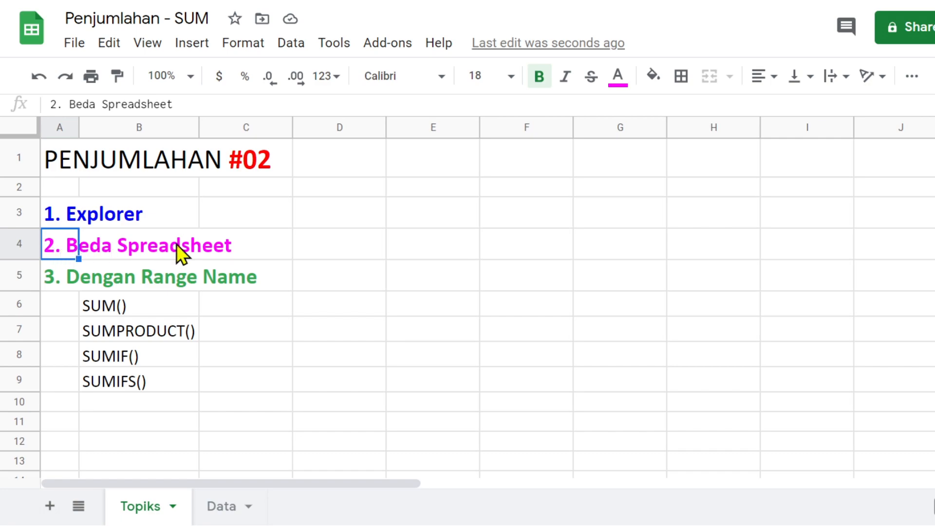
{"action": "left_click", "coordinate": [56, 276]}
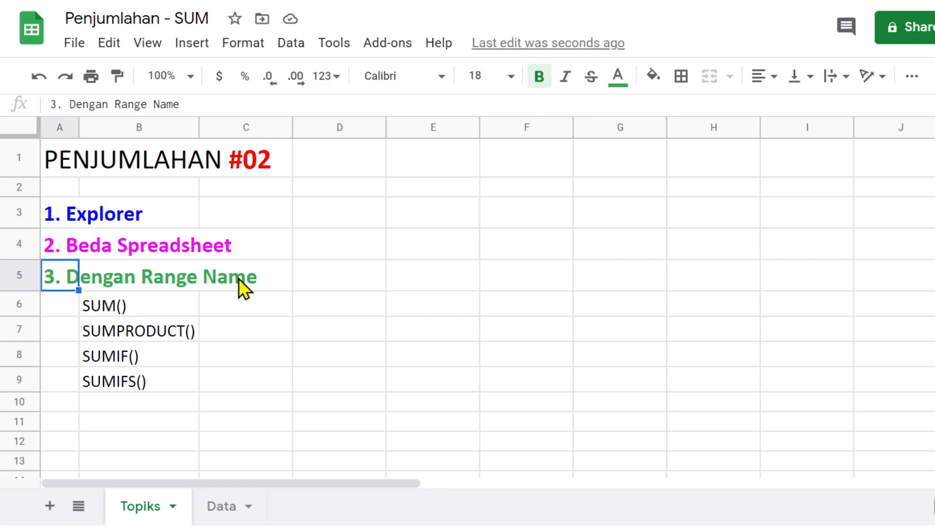
{"action": "left_click", "coordinate": [220, 508]}
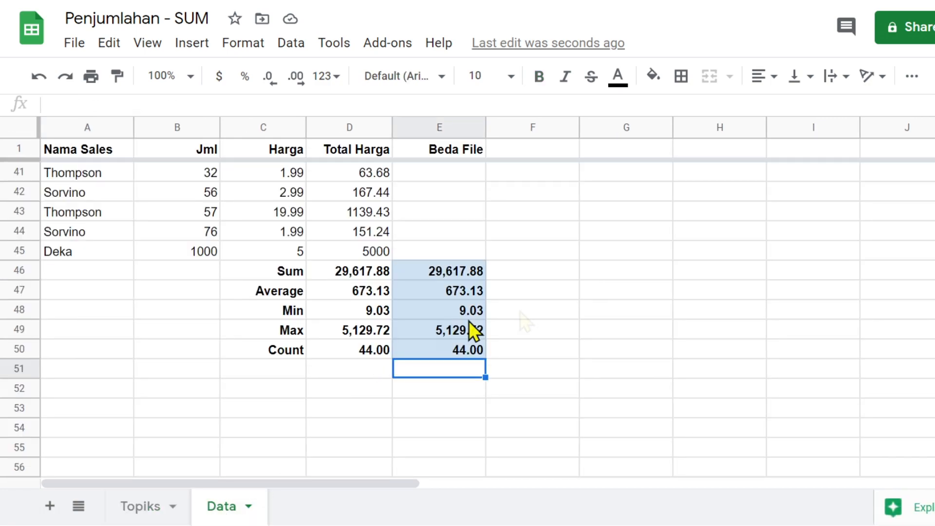
- Select D2:D45 on the Data sheet and save it as the named range Totalharga
{"action": "left_click", "coordinate": [573, 303]}
{"action": "scroll", "coordinate": [575, 303], "scroll_direction": "up", "scroll_amount": 8}
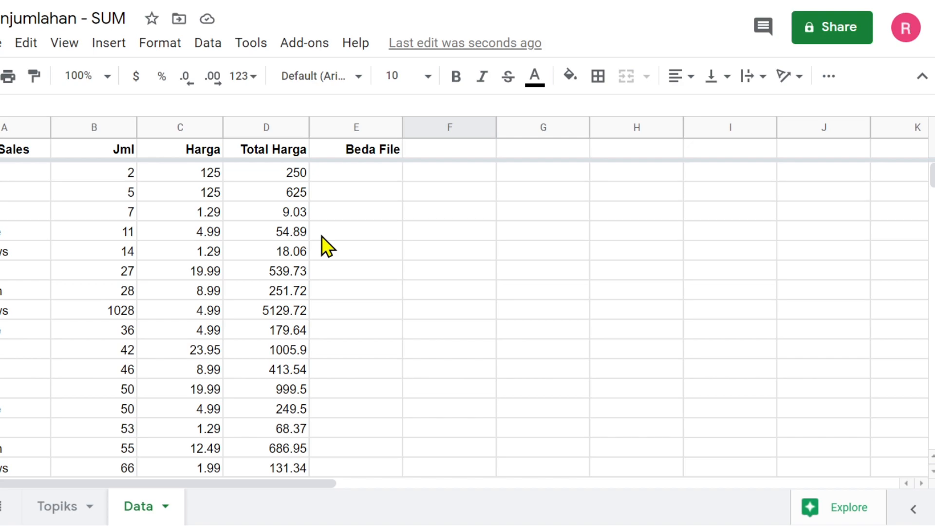
{"action": "left_click_drag", "start_coordinate": [265, 171], "coordinate": [279, 329]}
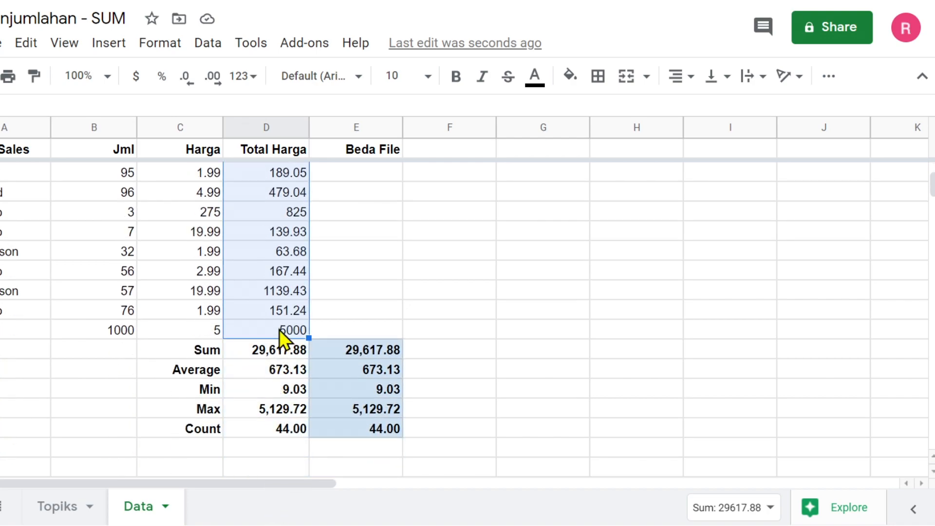
{"action": "left_click", "coordinate": [202, 49]}
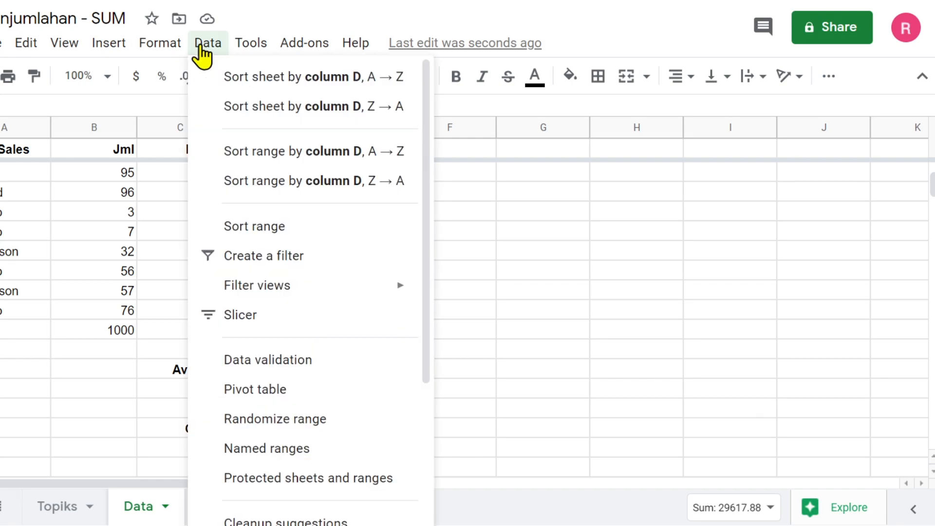
{"action": "left_click", "coordinate": [264, 448]}
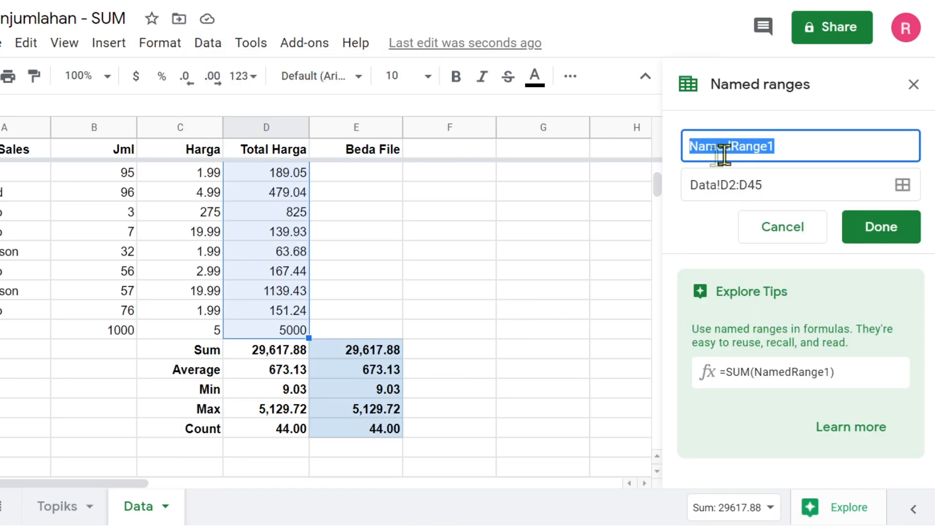
{"action": "type", "text": "Total"}
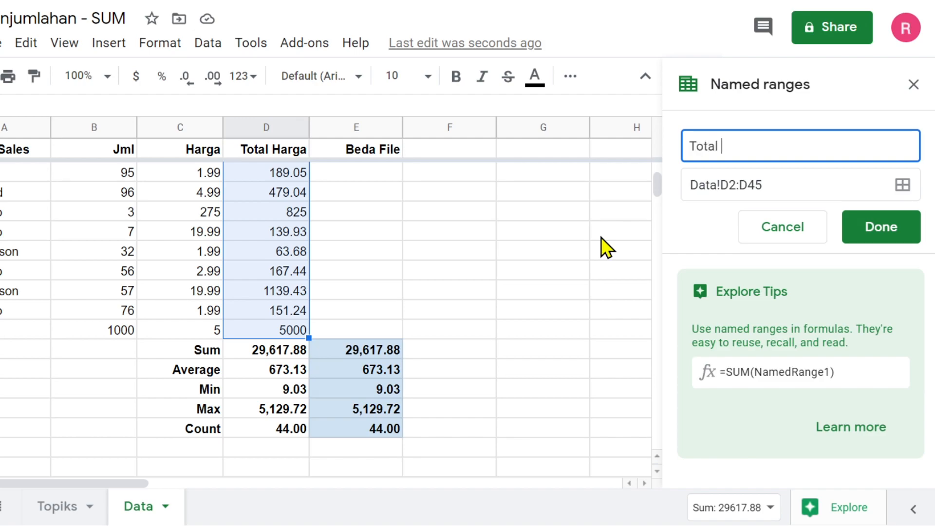
{"action": "type", "text": "harga"}
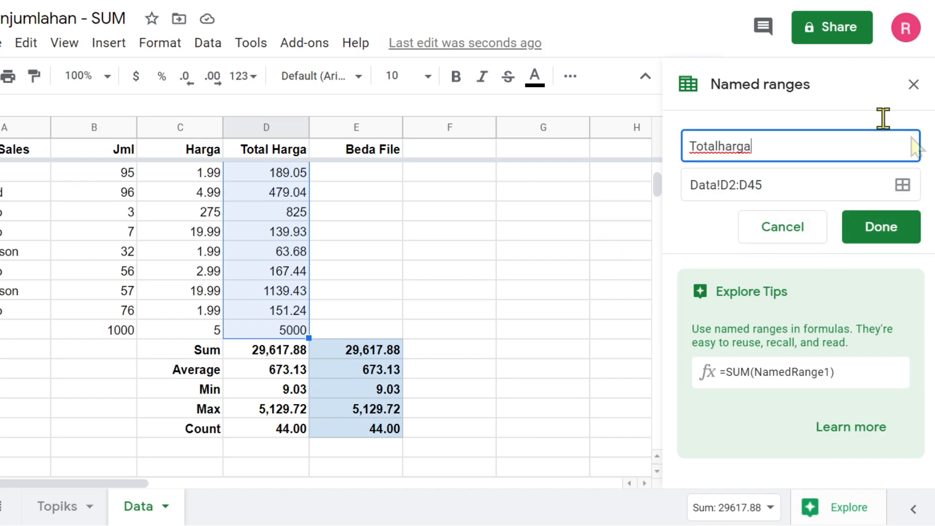
{"action": "left_click", "coordinate": [893, 231]}
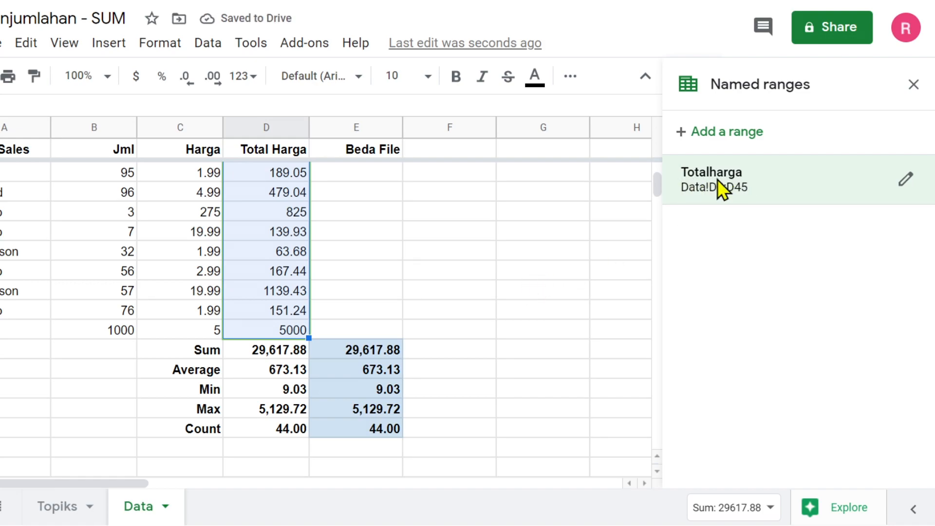
{"action": "left_click", "coordinate": [481, 331]}
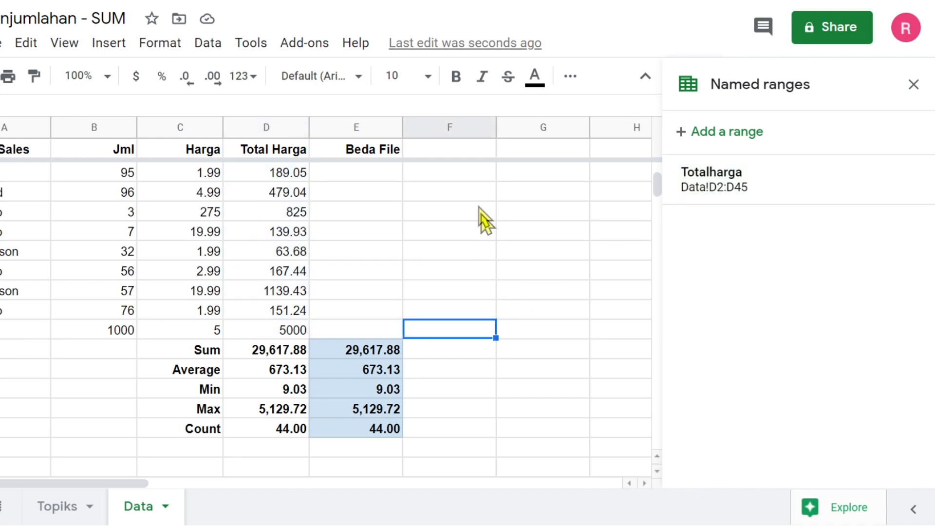
- Enter 'Range Name' in F1, right-align column F, bold the header, and close the named ranges panel
{"action": "left_click", "coordinate": [467, 148]}
{"action": "type", "text": "Range Name"}
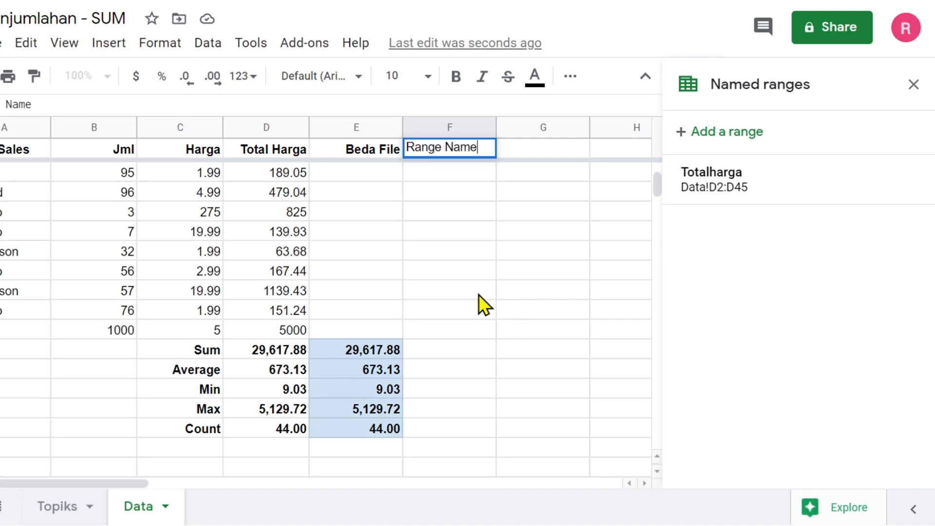
{"action": "left_click", "coordinate": [478, 294]}
{"action": "left_click", "coordinate": [429, 126]}
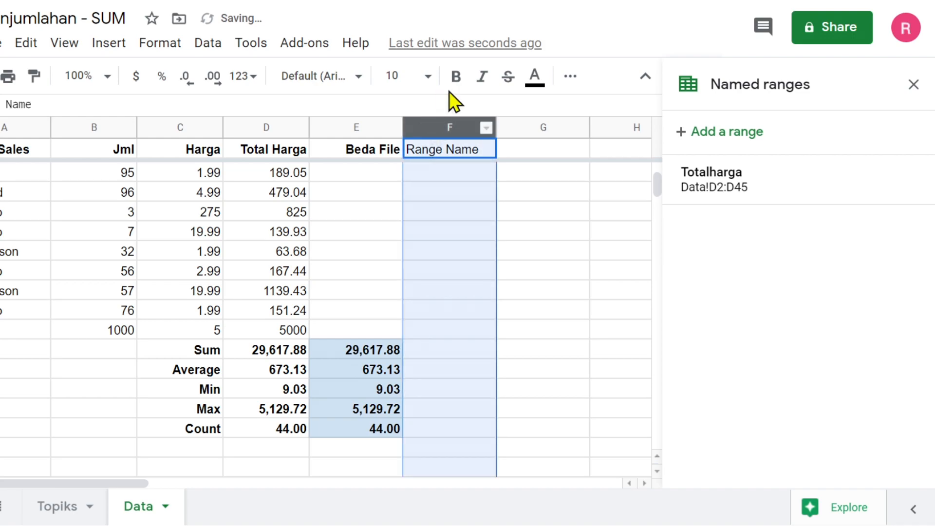
{"action": "left_click", "coordinate": [570, 77]}
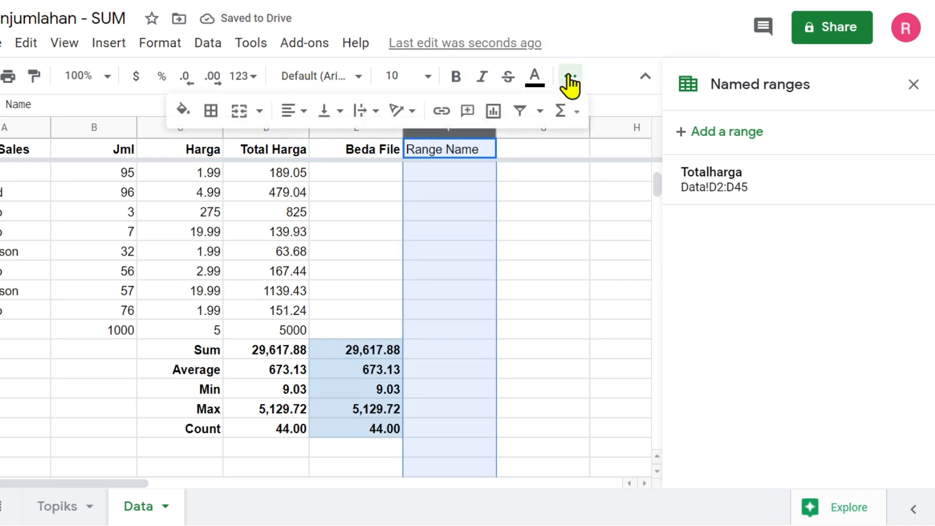
{"action": "left_click", "coordinate": [293, 111]}
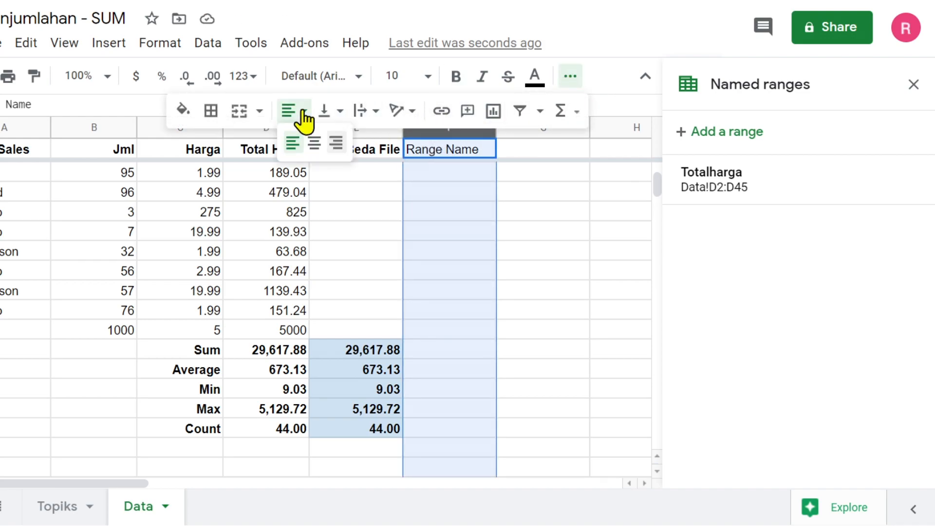
{"action": "left_click", "coordinate": [336, 144]}
{"action": "left_click", "coordinate": [551, 230]}
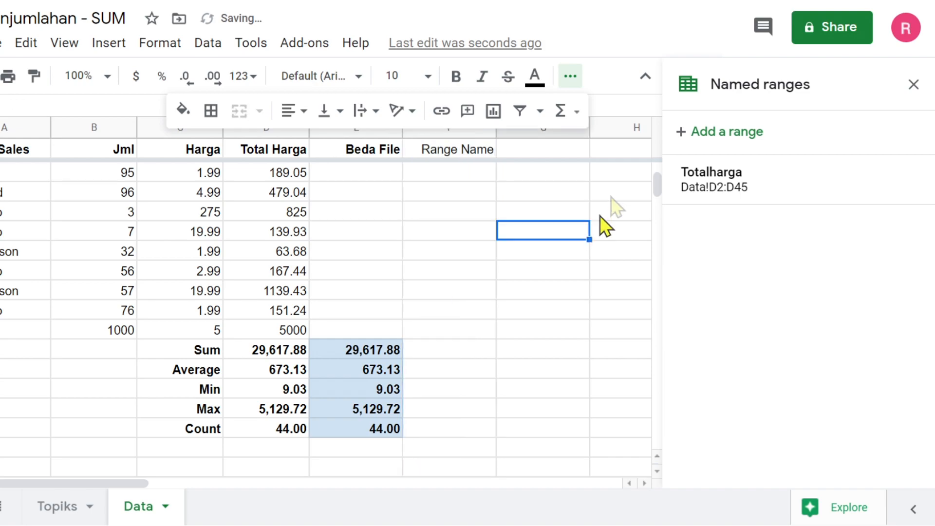
{"action": "left_click", "coordinate": [914, 87]}
{"action": "left_click", "coordinate": [462, 151]}
{"action": "left_click", "coordinate": [456, 77]}
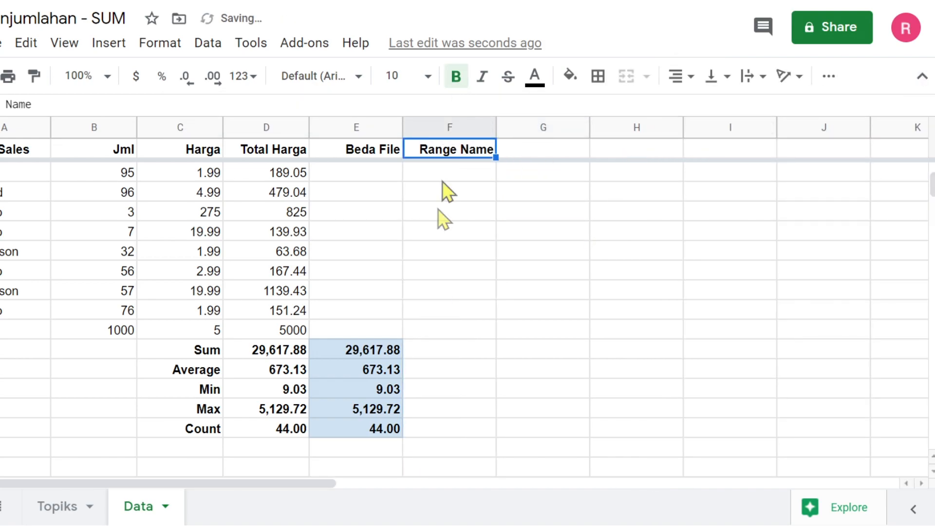
- Review the Total Harga values 5000 and 1139.43, then select empty F46 in the Sum row
{"action": "scroll", "coordinate": [440, 291], "scroll_direction": "down", "scroll_amount": 5}
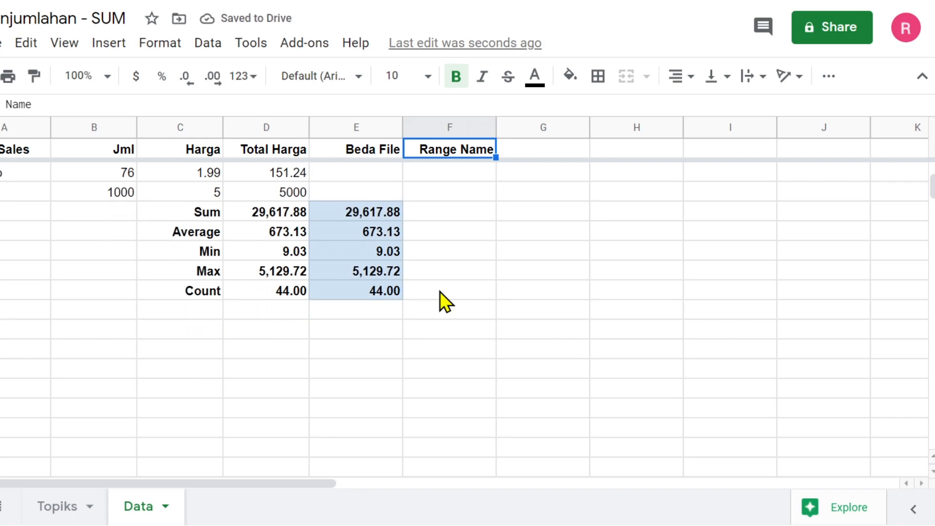
{"action": "left_click", "coordinate": [452, 214]}
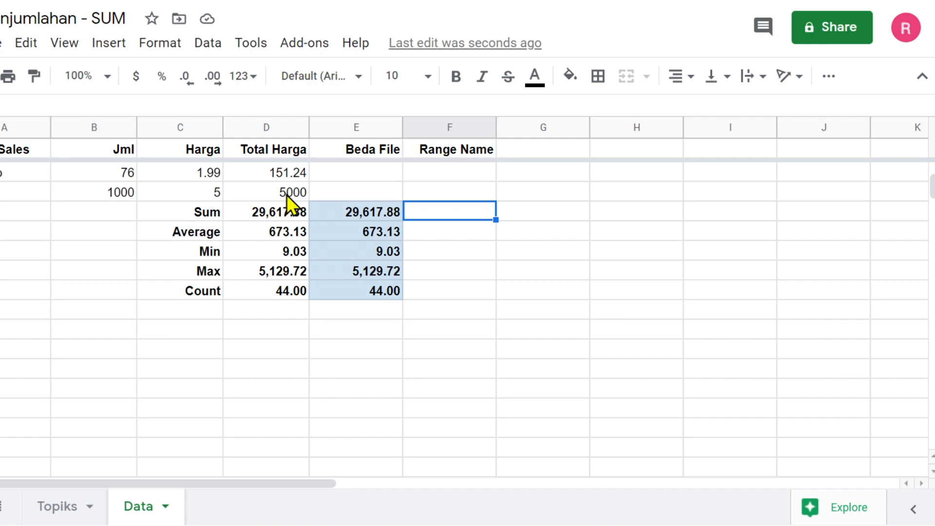
{"action": "scroll", "coordinate": [286, 194], "scroll_direction": "up", "scroll_amount": 5}
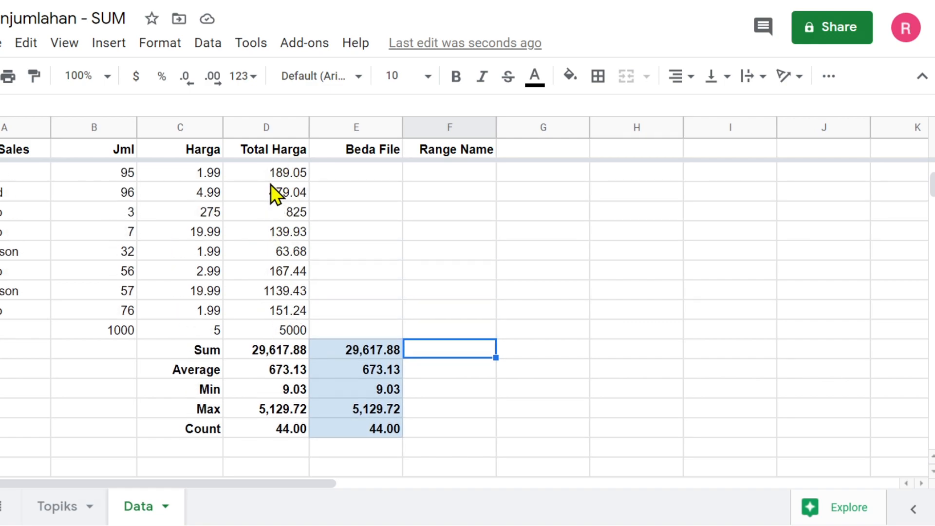
{"action": "scroll", "coordinate": [274, 176], "scroll_direction": "up", "scroll_amount": 6}
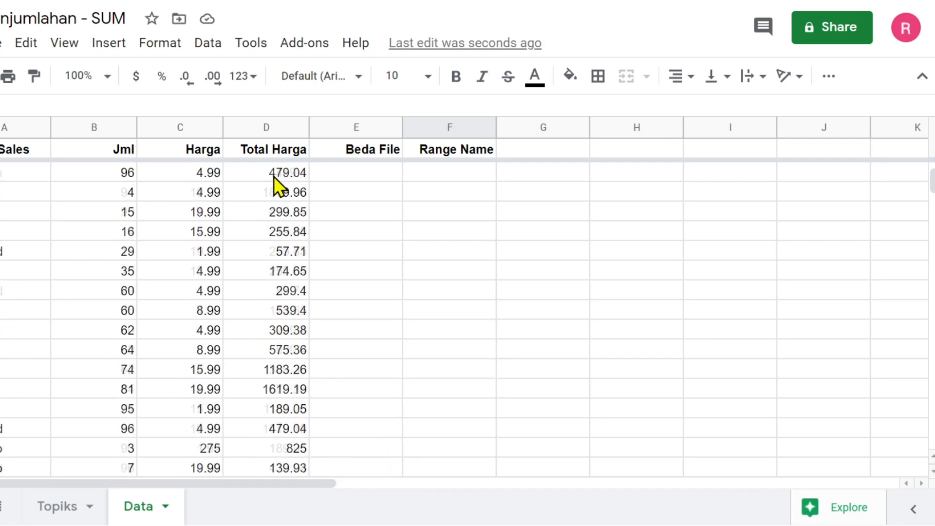
{"action": "scroll", "coordinate": [273, 177], "scroll_direction": "down", "scroll_amount": 5}
{"action": "scroll", "coordinate": [273, 177], "scroll_direction": "down", "scroll_amount": 3}
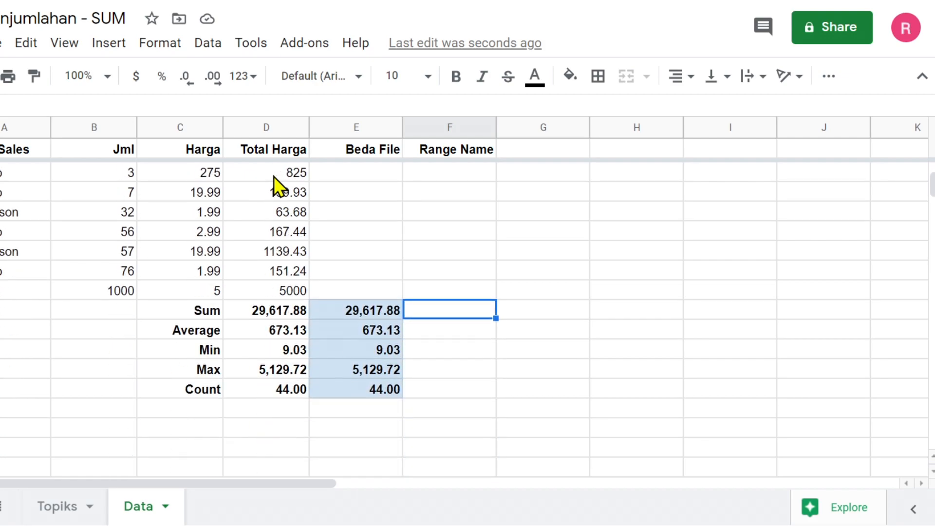
{"action": "left_click", "coordinate": [270, 270]}
{"action": "left_click", "coordinate": [265, 232]}
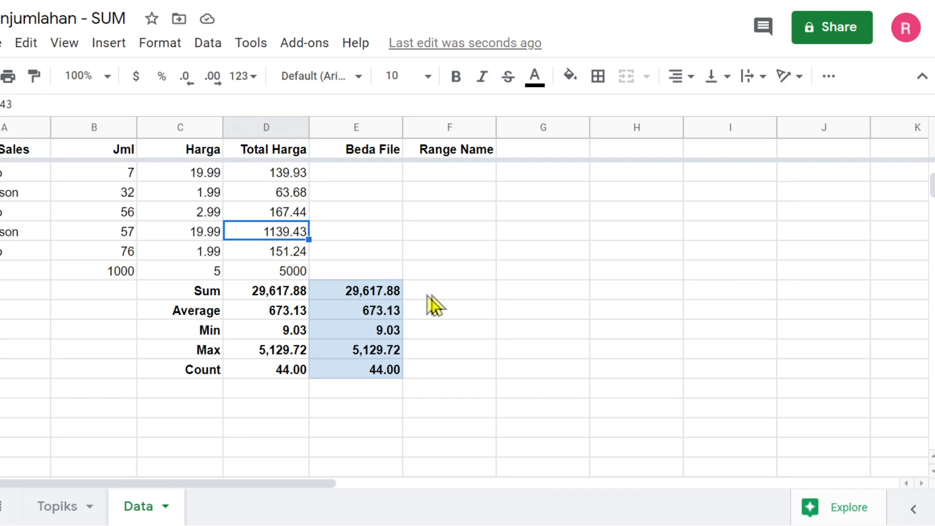
{"action": "left_click", "coordinate": [449, 292]}
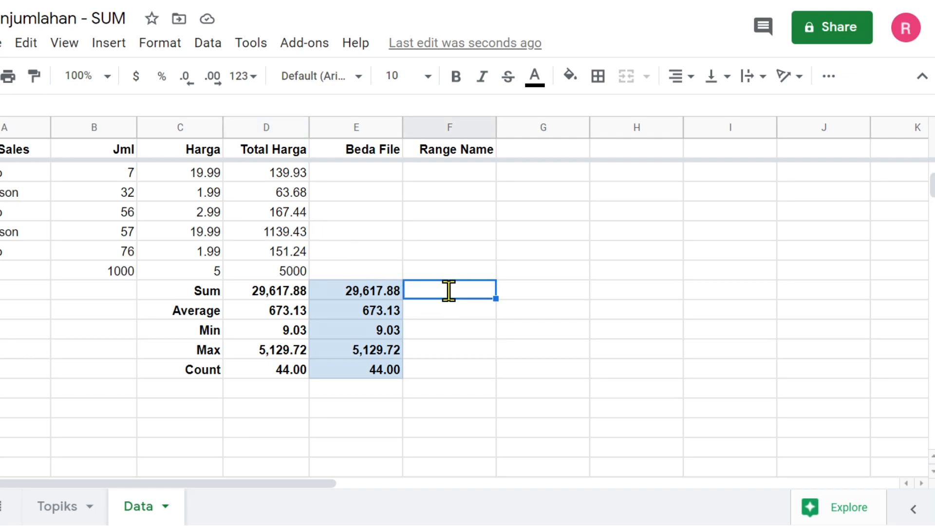
- Enter =SUM(Totalharga) in F46 and fill it down through F50
{"action": "type", "text": "=sum"}
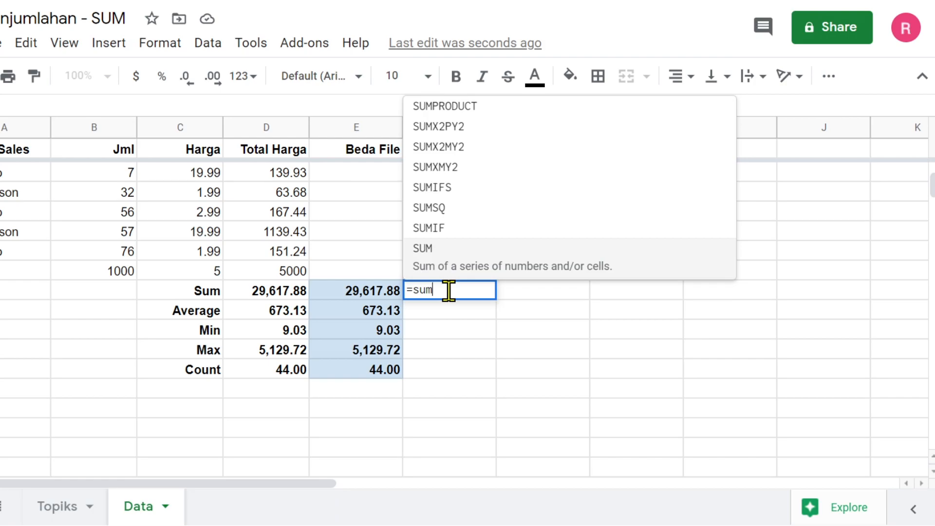
{"action": "key", "text": "Tab"}
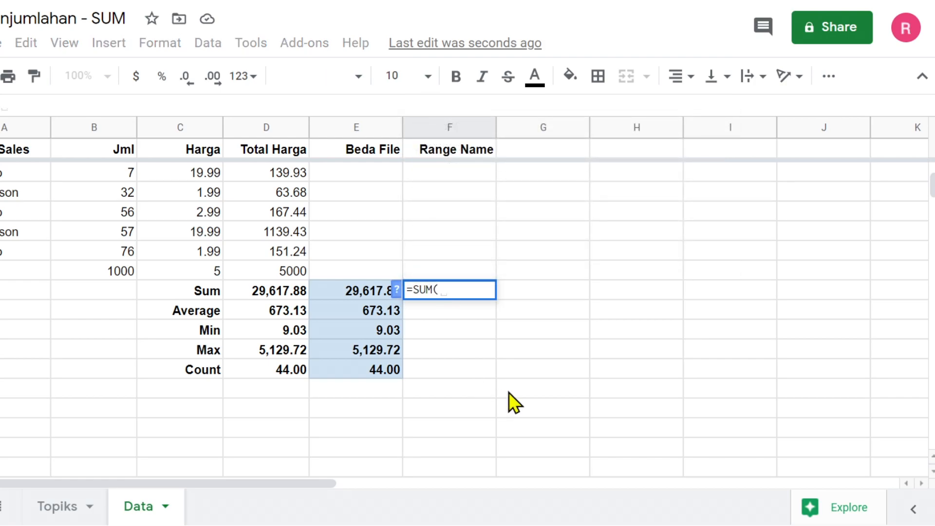
{"action": "type", "text": "total"}
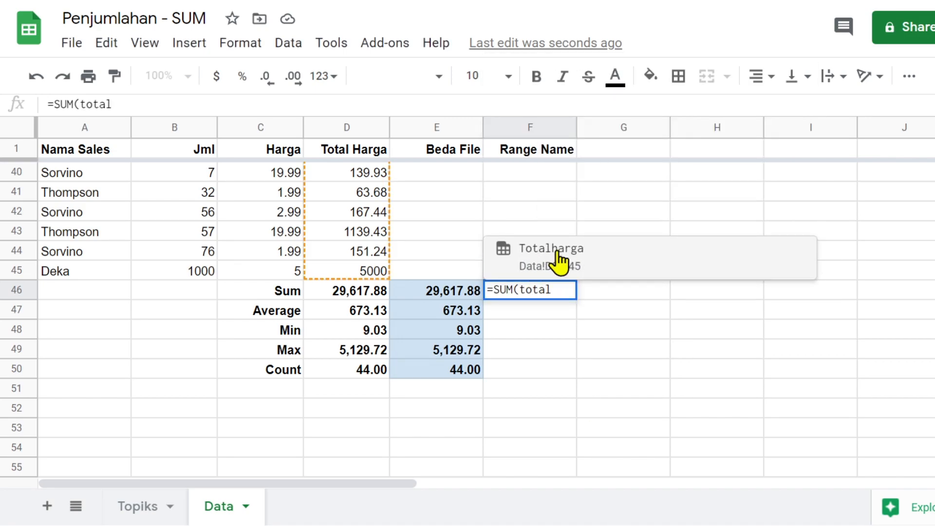
{"action": "left_click", "coordinate": [536, 261]}
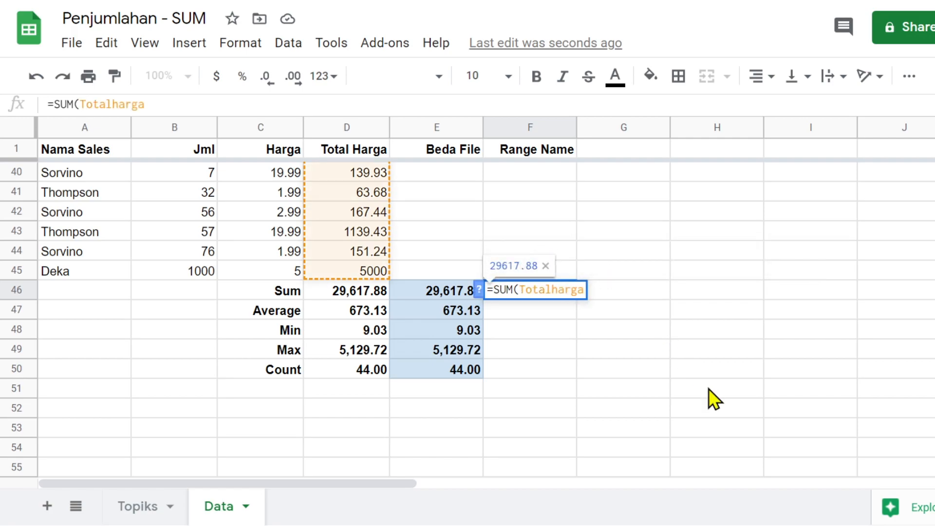
{"action": "key", "text": "Return"}
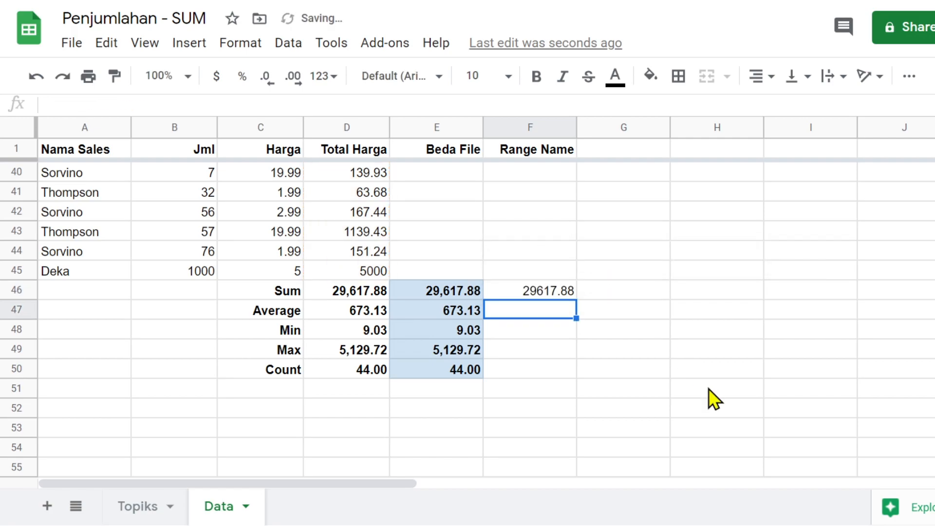
{"action": "left_click", "coordinate": [534, 291]}
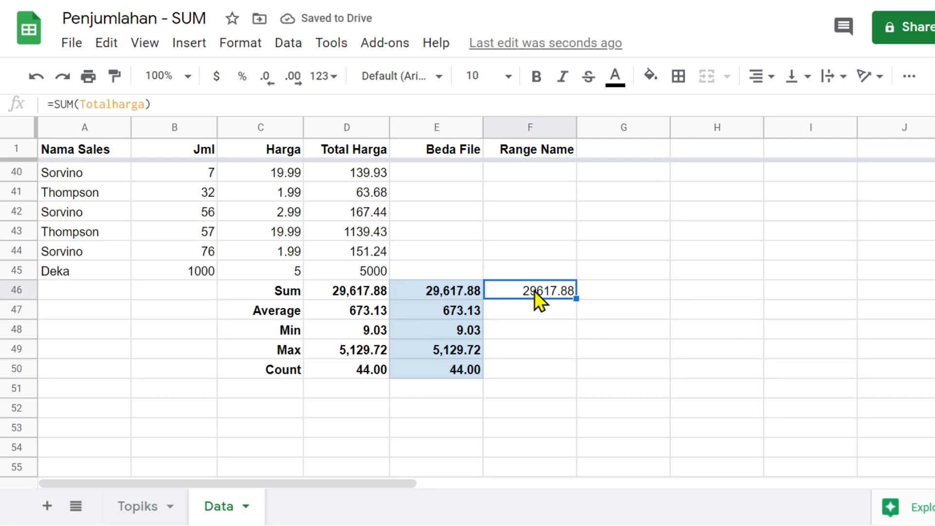
{"action": "left_click_drag", "start_coordinate": [576, 299], "coordinate": [574, 365]}
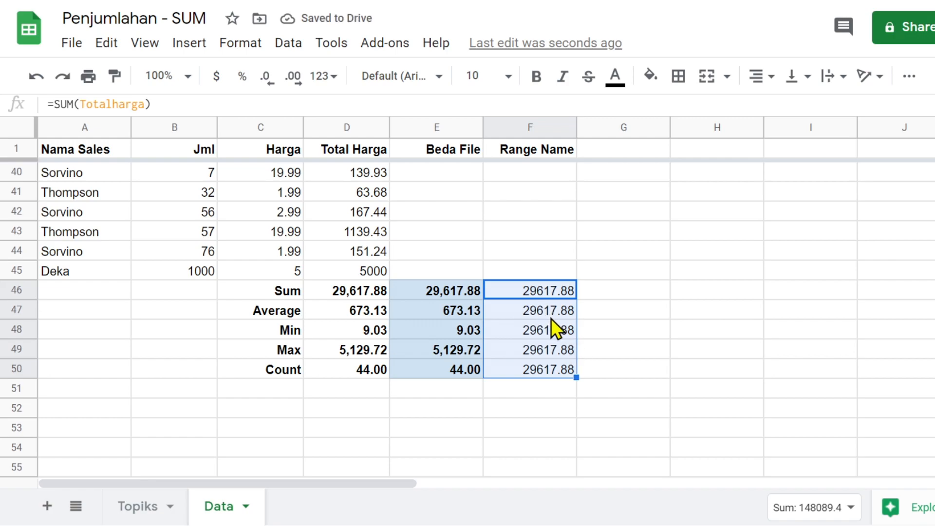
- Apply the Number format and bold to F46:F50, so each reads 29,617.88
{"action": "left_click", "coordinate": [322, 77]}
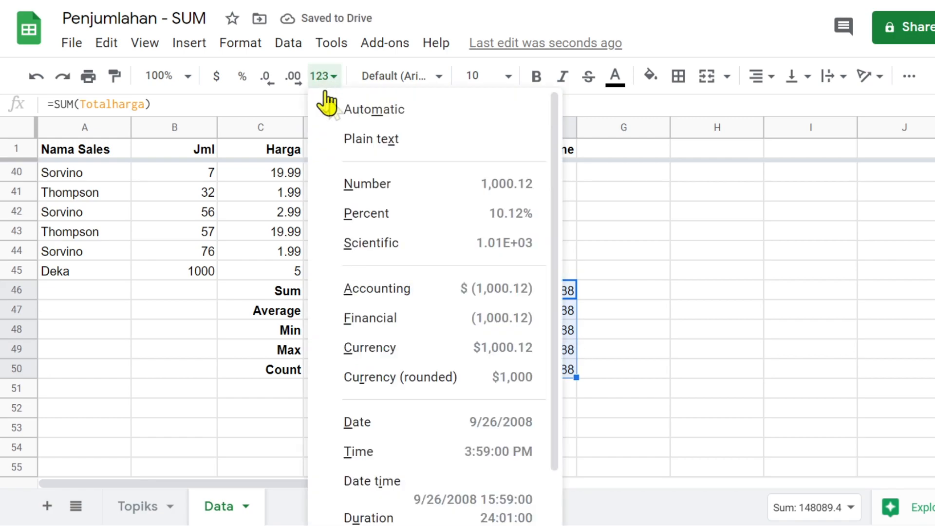
{"action": "left_click", "coordinate": [382, 184]}
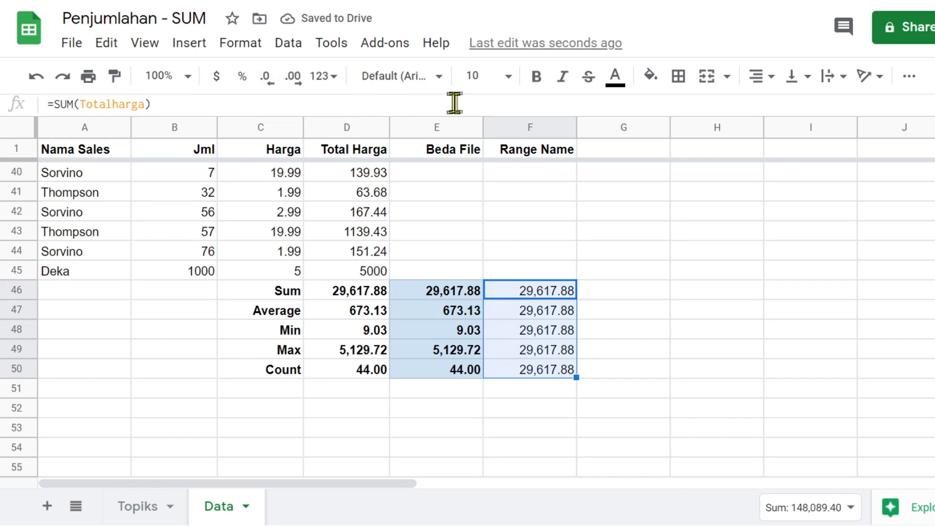
{"action": "left_click", "coordinate": [536, 78]}
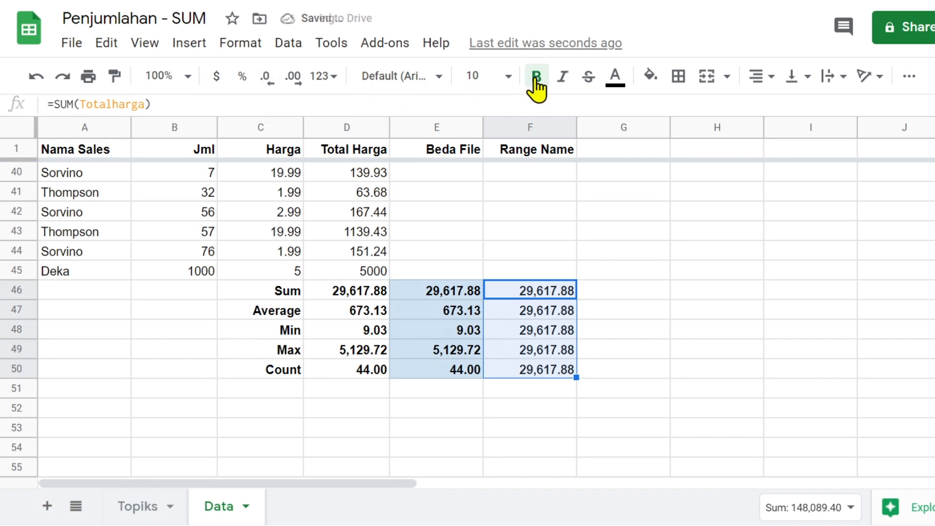
{"action": "left_click", "coordinate": [533, 314]}
{"action": "left_click", "coordinate": [527, 293]}
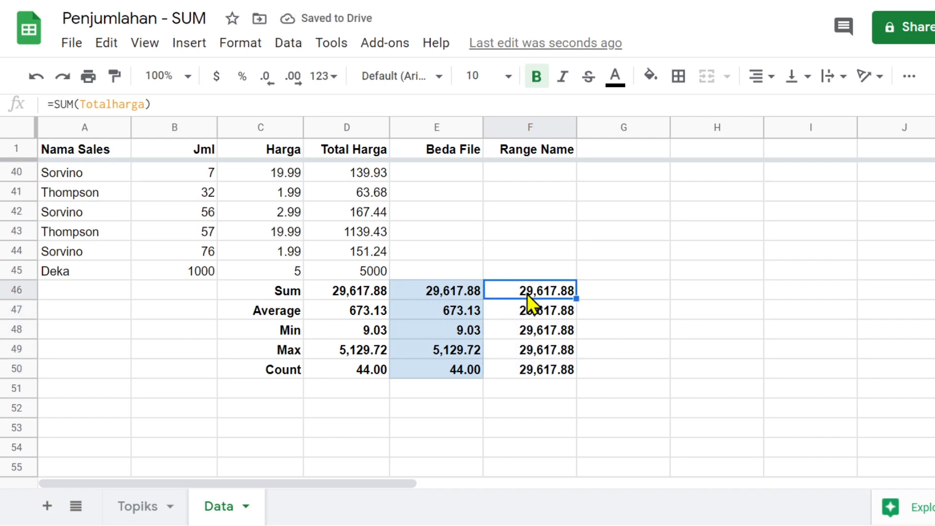
{"action": "left_click", "coordinate": [532, 311]}
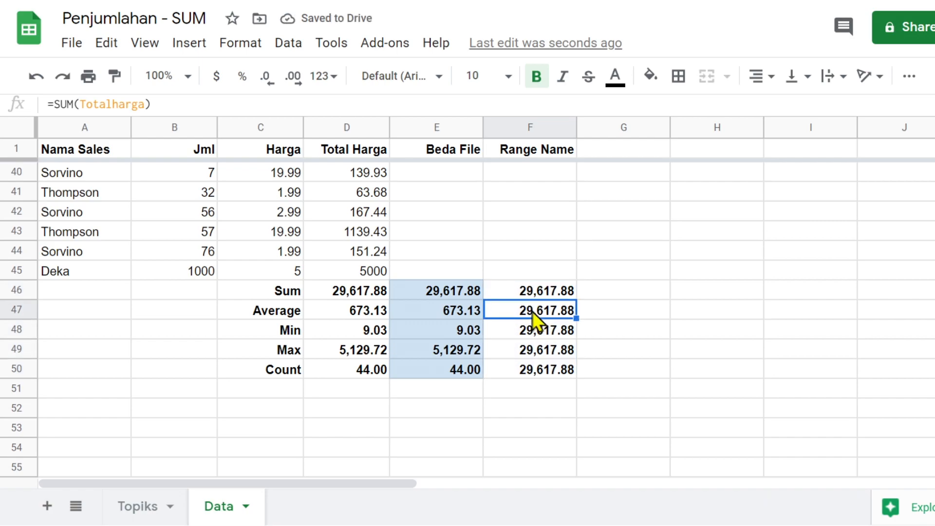
- Change F47 to AVERAGE and F48 to MIN of Totalharga (673.13, 9.03)
{"action": "left_click", "coordinate": [71, 105]}
{"action": "double_click", "coordinate": [63, 104]}
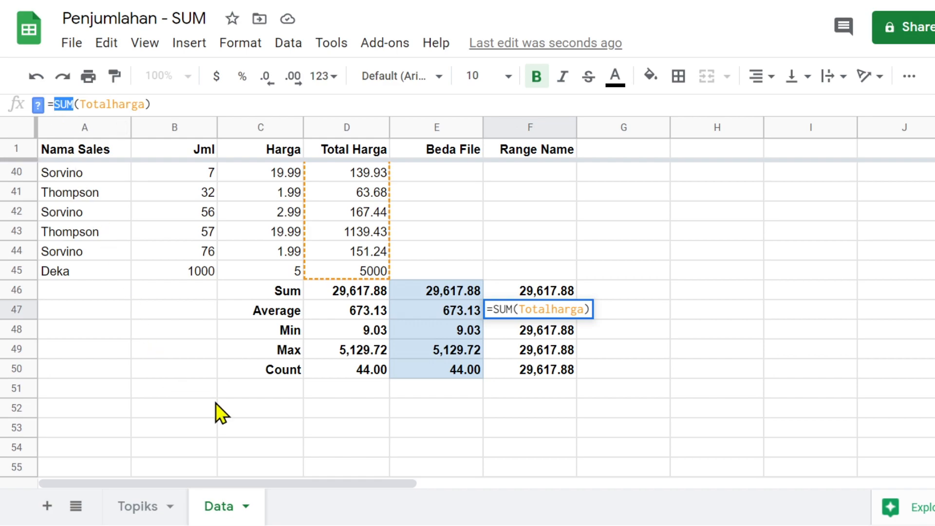
{"action": "type", "text": "aveg"}
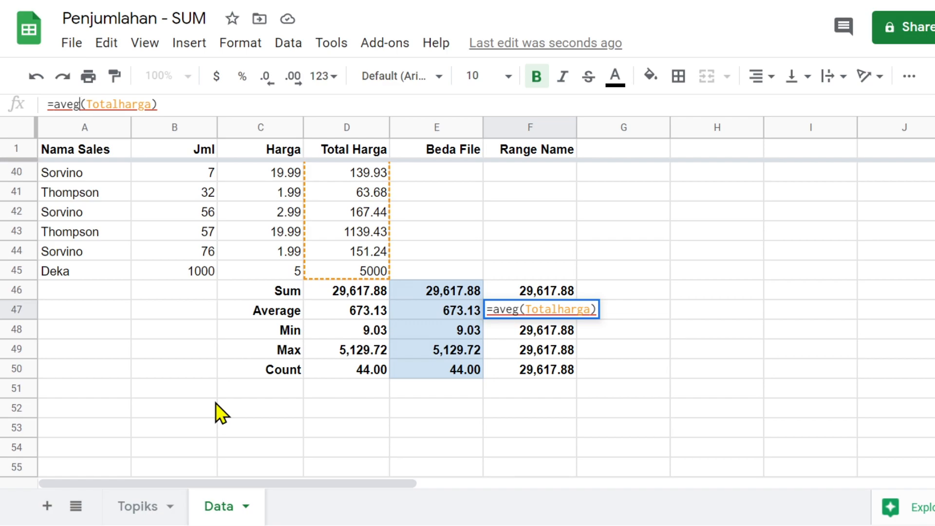
{"action": "key", "text": "BackSpace"}
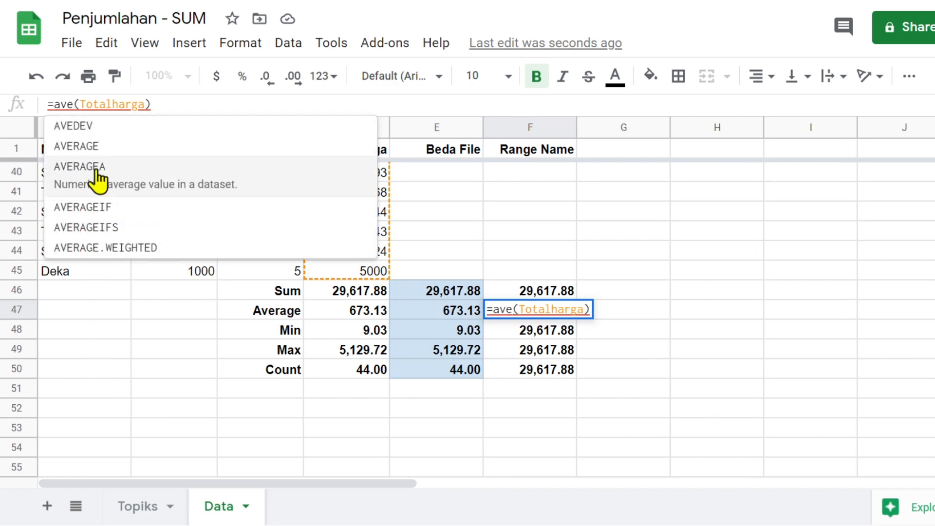
{"action": "left_click", "coordinate": [96, 152]}
{"action": "key", "text": "Return"}
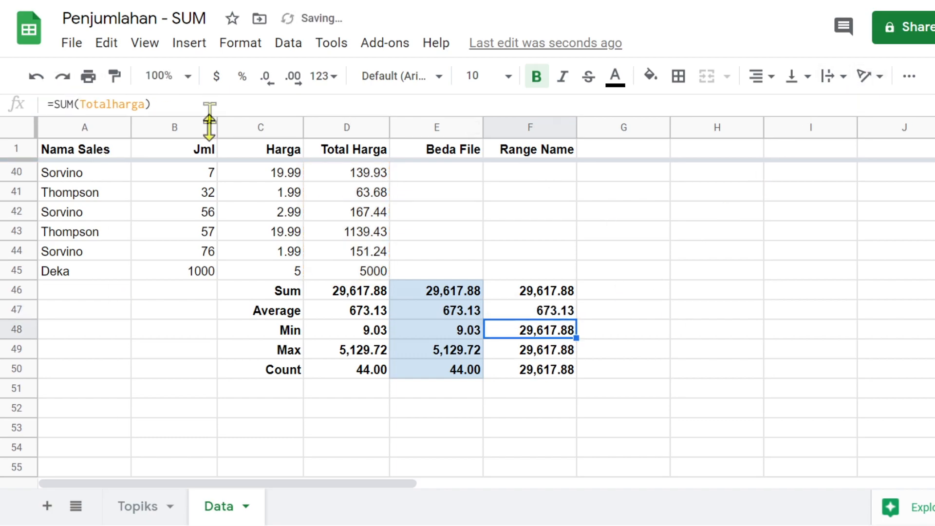
{"action": "left_click", "coordinate": [57, 103]}
{"action": "left_click_drag", "start_coordinate": [61, 104], "coordinate": [73, 103]}
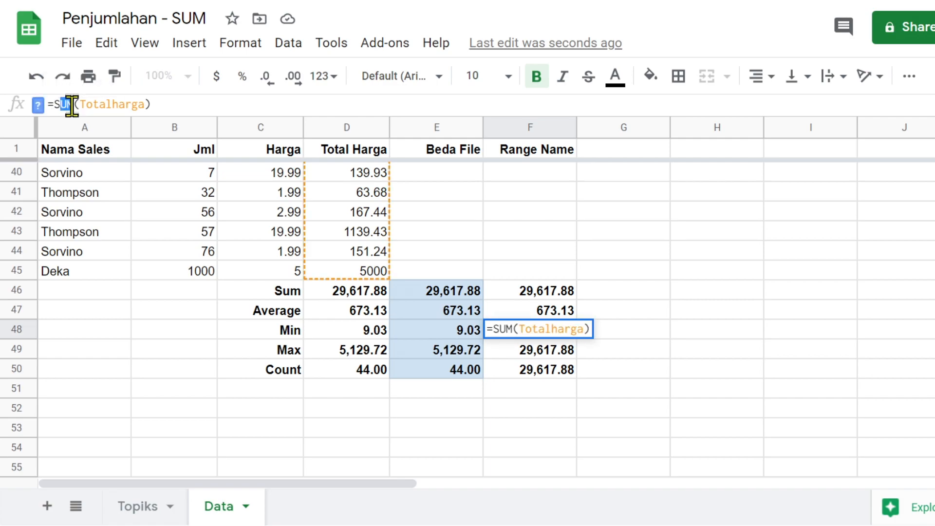
{"action": "key", "text": "BackSpace"}
{"action": "key", "text": "BackSpace"}
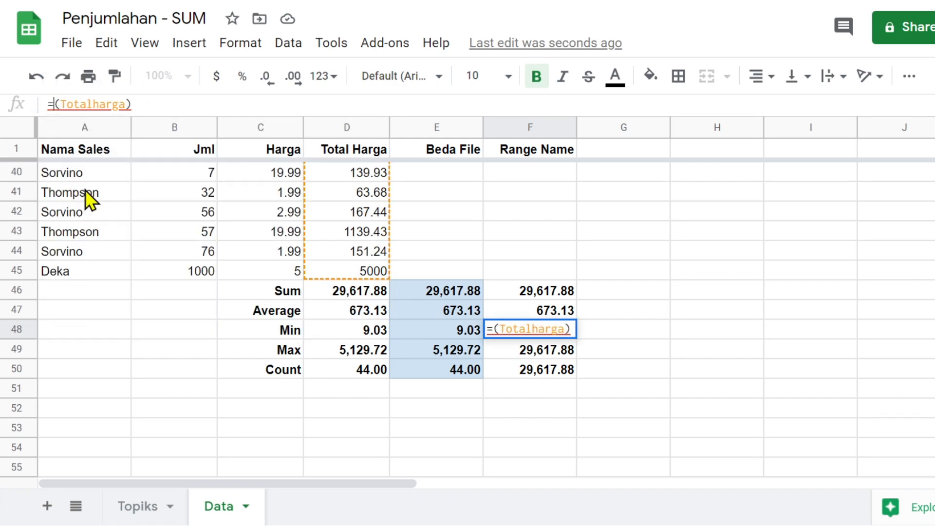
{"action": "type", "text": "min"}
{"action": "key", "text": "Tab"}
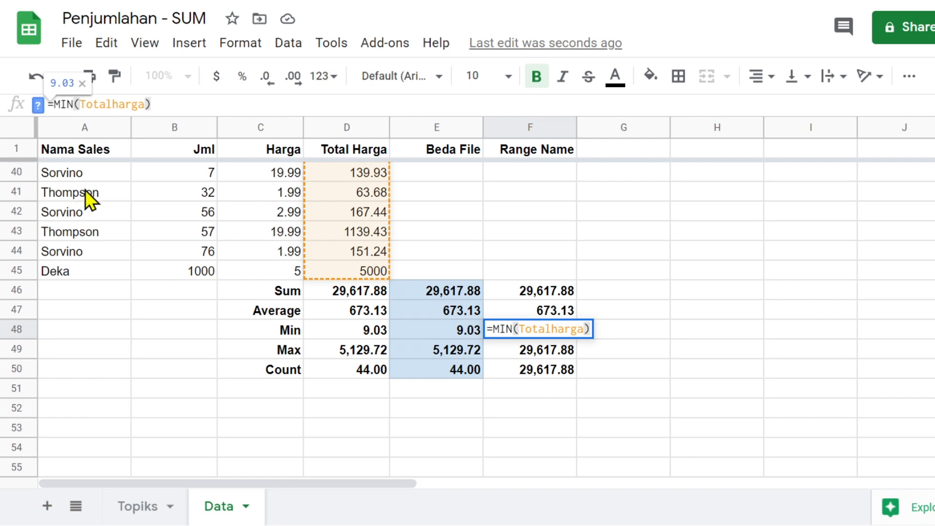
{"action": "key", "text": "Return"}
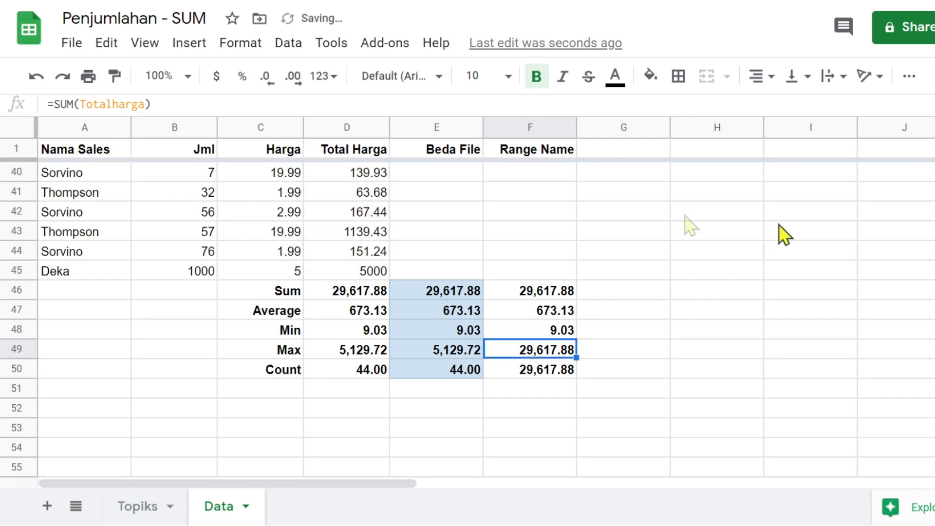
- Change F49 to MAX and F50 to COUNTA of Totalharga (5,129.72, 44.00)
{"action": "double_click", "coordinate": [531, 347]}
{"action": "left_click", "coordinate": [513, 349]}
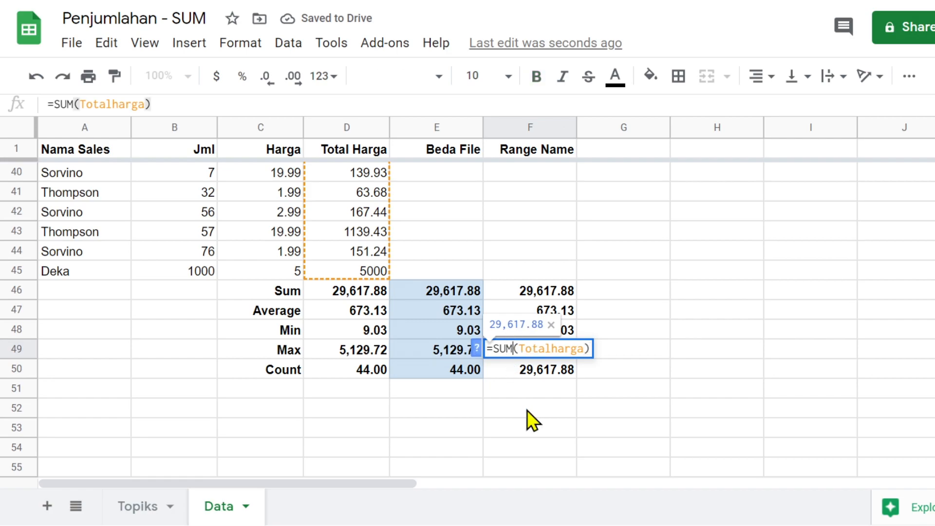
{"action": "key", "text": "BackSpace"}
{"action": "key", "text": "BackSpace"}
{"action": "key", "text": "BackSpace"}
{"action": "type", "text": "max"}
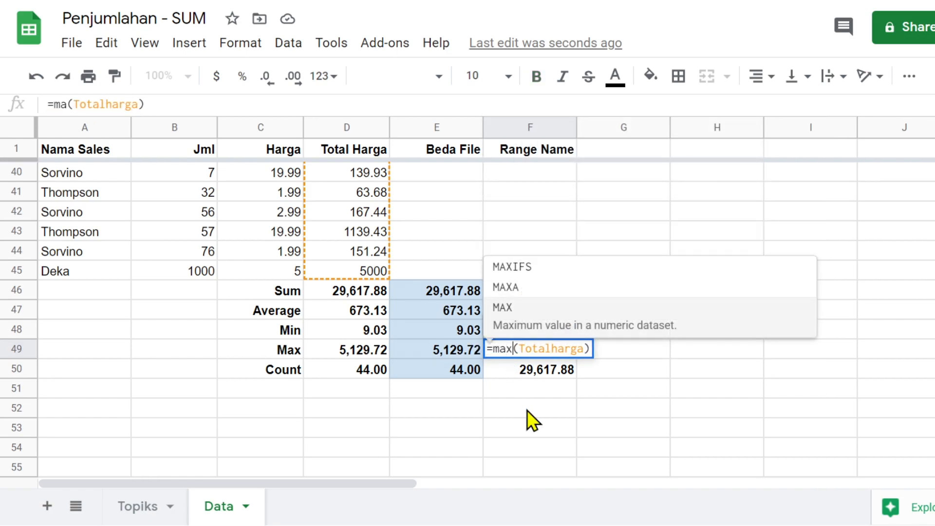
{"action": "key", "text": "Tab"}
{"action": "key", "text": "Return"}
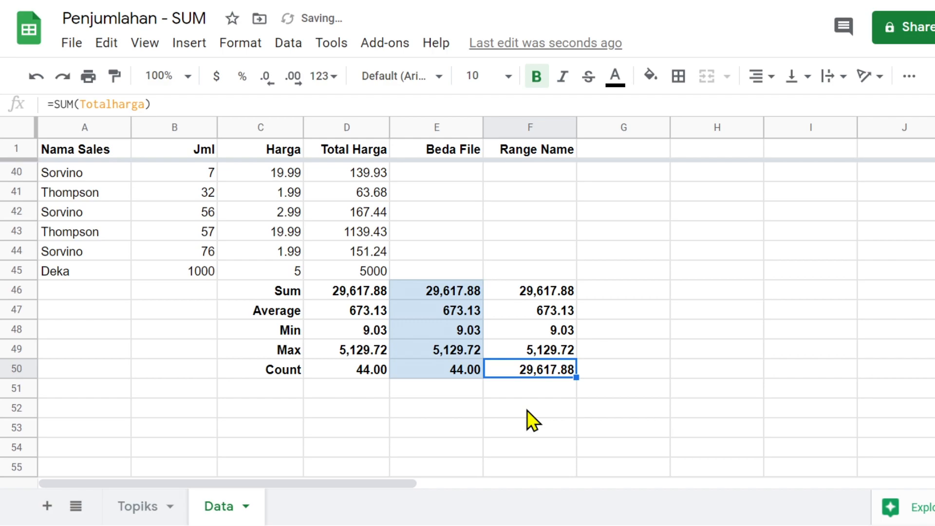
{"action": "double_click", "coordinate": [533, 371]}
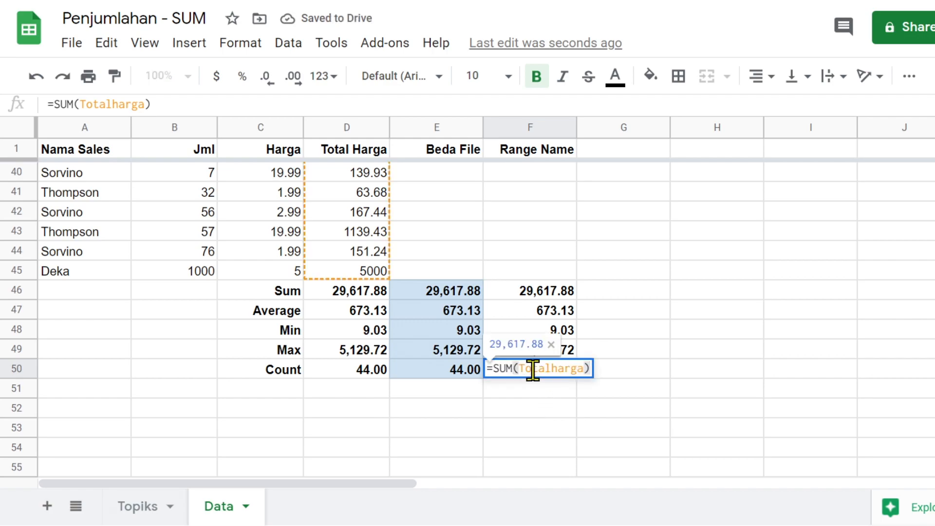
{"action": "left_click", "coordinate": [512, 368]}
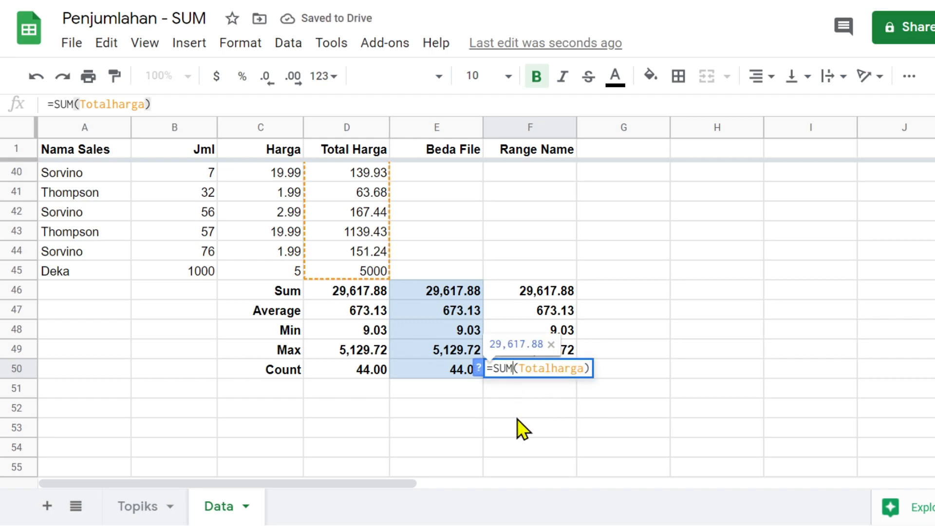
{"action": "key", "text": "BackSpace"}
{"action": "key", "text": "BackSpace"}
{"action": "key", "text": "BackSpace"}
{"action": "type", "text": "coun"}
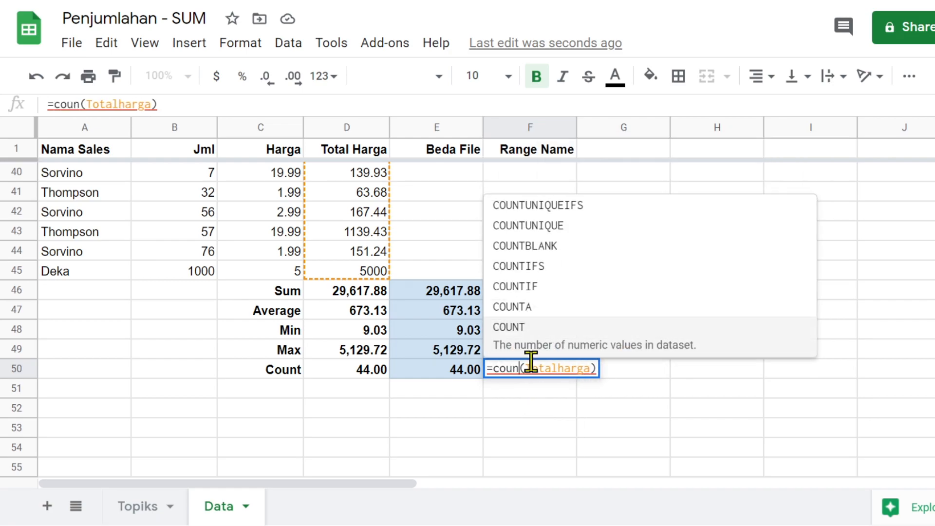
{"action": "left_click", "coordinate": [525, 308]}
{"action": "key", "text": "Return"}
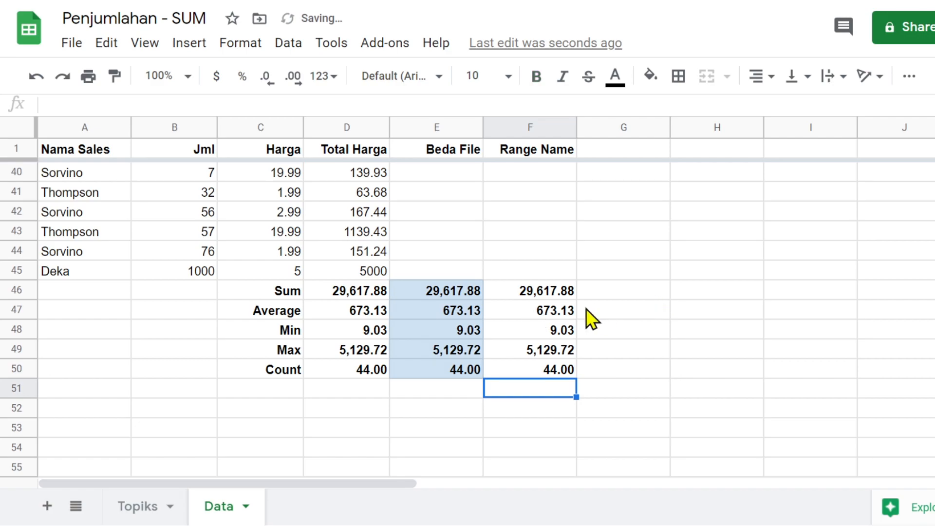
{"action": "left_click", "coordinate": [357, 287]}
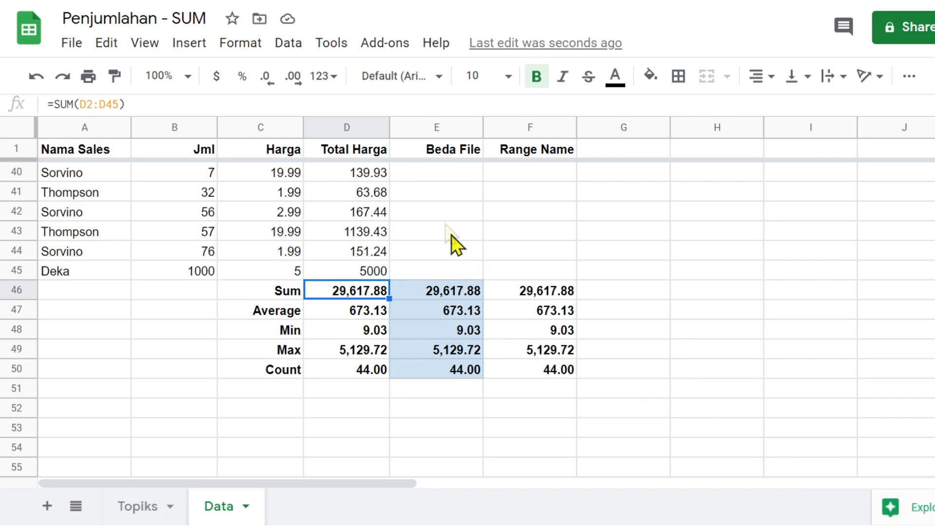
- Fill F46:F50 and header F1 pale yellow, and header E1 pale blue
{"action": "left_click", "coordinate": [438, 289]}
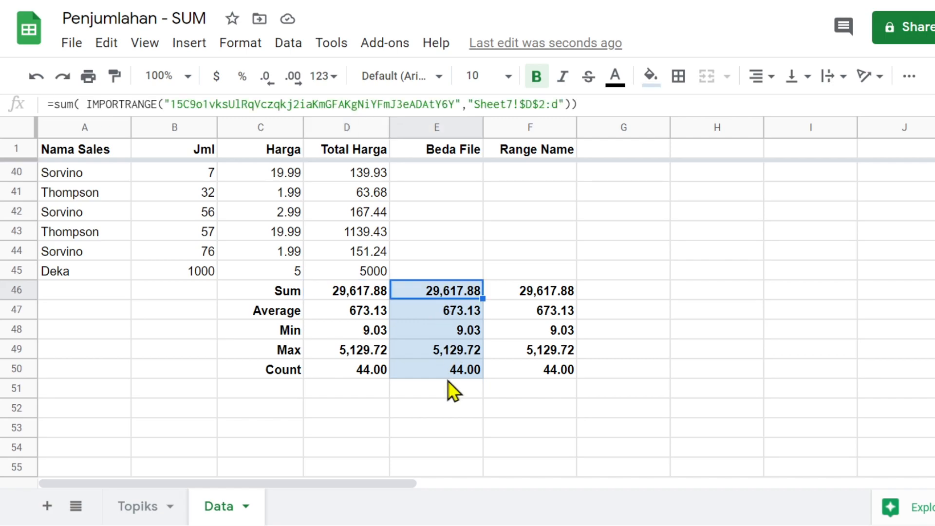
{"action": "left_click_drag", "start_coordinate": [539, 291], "coordinate": [549, 371]}
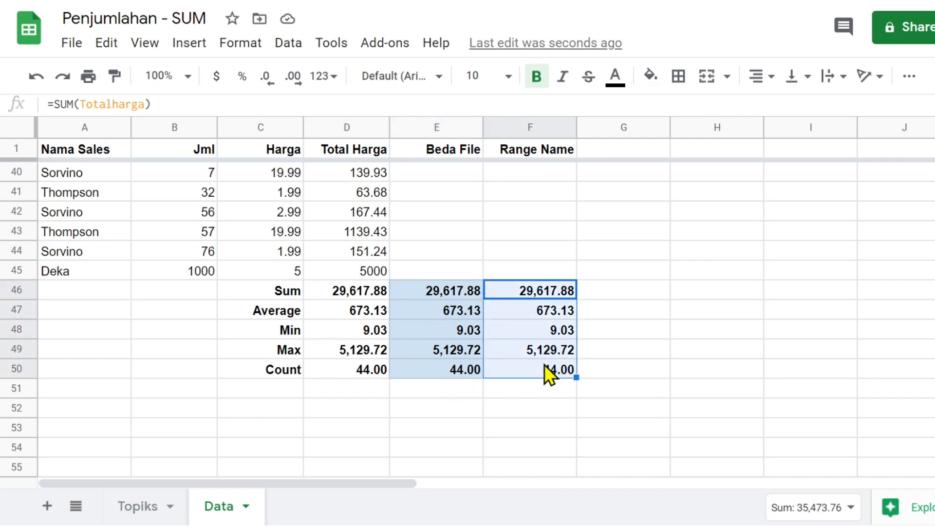
{"action": "left_click", "coordinate": [650, 75]}
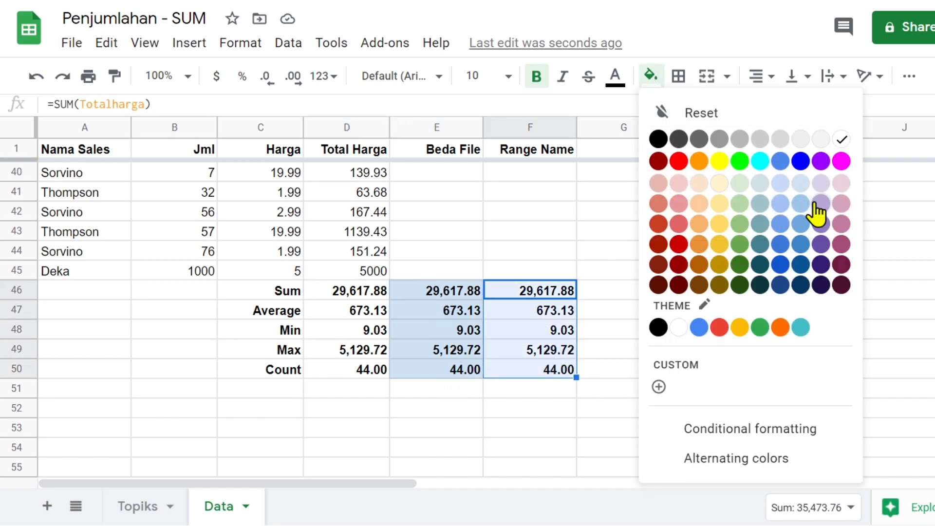
{"action": "left_click", "coordinate": [719, 185]}
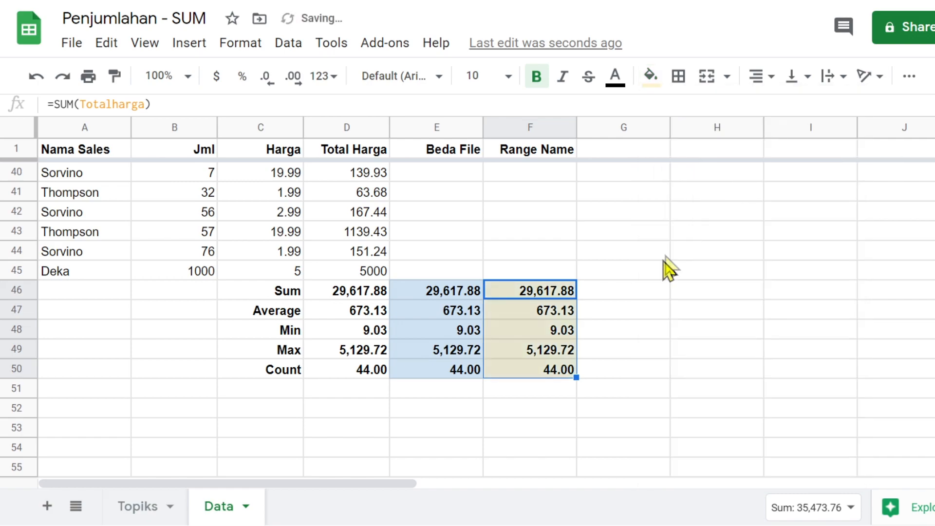
{"action": "left_click", "coordinate": [647, 246]}
{"action": "left_click", "coordinate": [553, 150]}
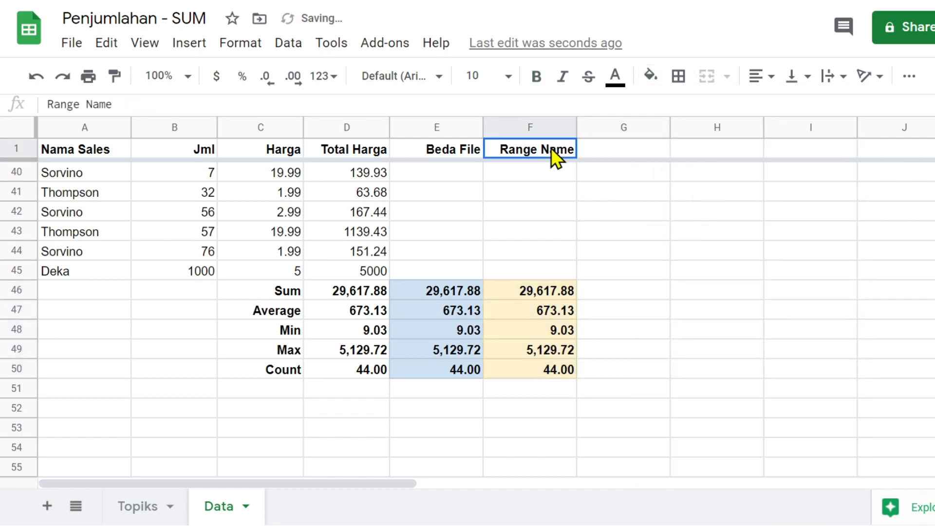
{"action": "left_click", "coordinate": [650, 75]}
{"action": "left_click", "coordinate": [718, 185]}
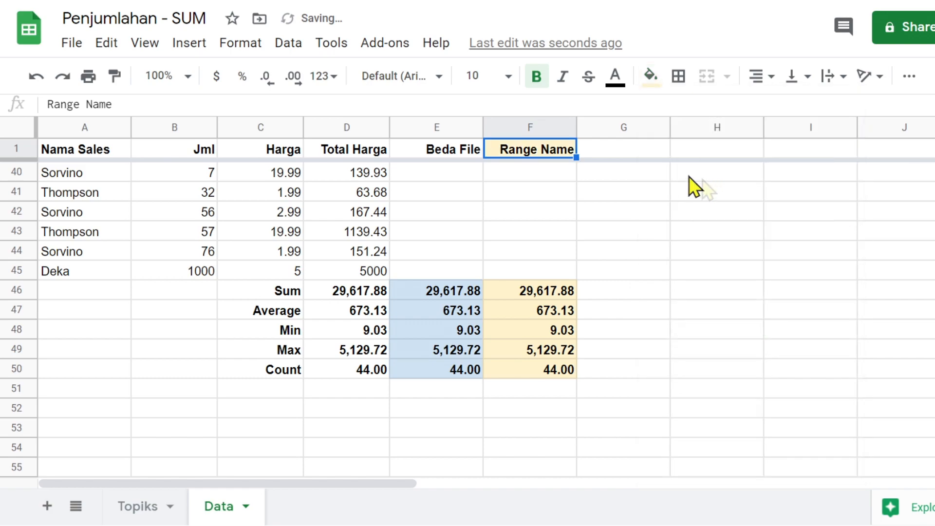
{"action": "left_click", "coordinate": [460, 154]}
{"action": "left_click", "coordinate": [652, 77]}
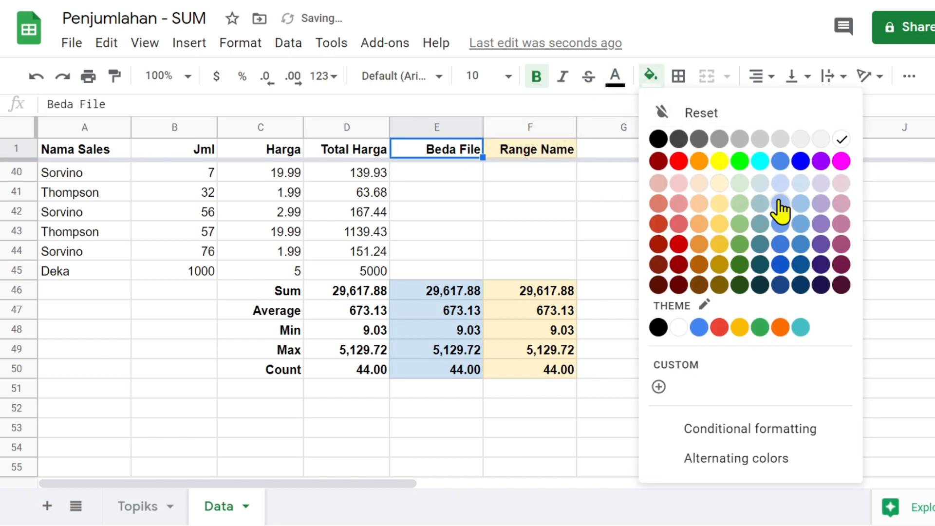
{"action": "left_click", "coordinate": [801, 184]}
{"action": "left_click", "coordinate": [724, 271]}
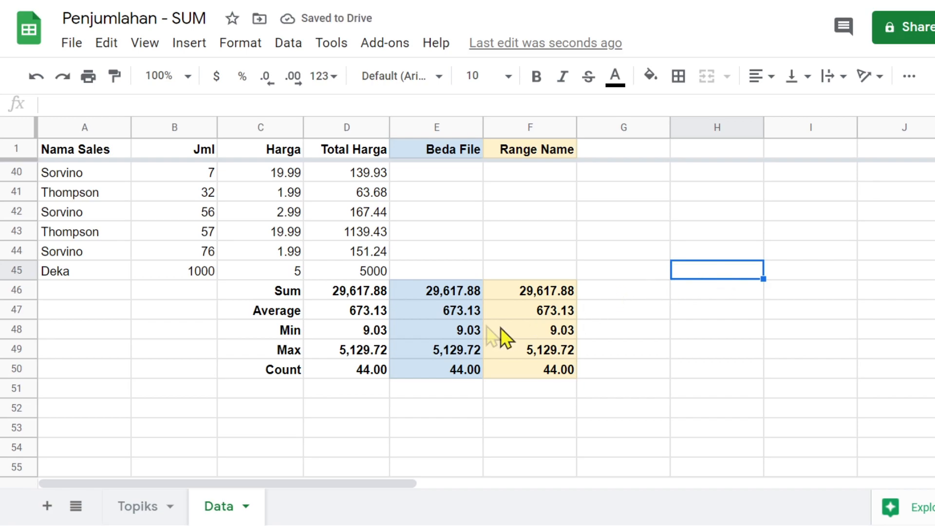
- Check D50's Count formula and the Sum label, then select empty cell G1
{"action": "scroll", "coordinate": [417, 347], "scroll_direction": "down", "scroll_amount": 2}
{"action": "scroll", "coordinate": [416, 348], "scroll_direction": "up", "scroll_amount": 2}
{"action": "left_click", "coordinate": [375, 369]}
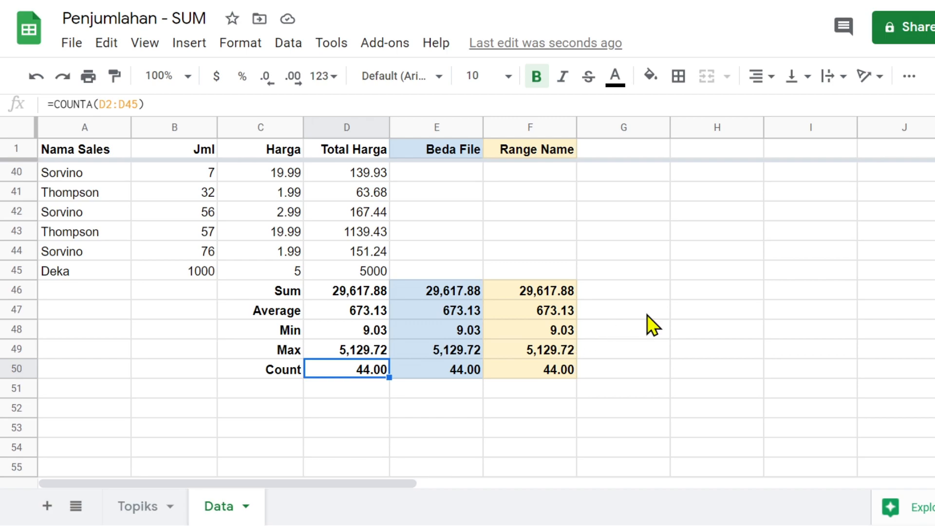
{"action": "scroll", "coordinate": [647, 315], "scroll_direction": "up", "scroll_amount": 4}
{"action": "scroll", "coordinate": [647, 315], "scroll_direction": "down", "scroll_amount": 4}
{"action": "left_click", "coordinate": [277, 293]}
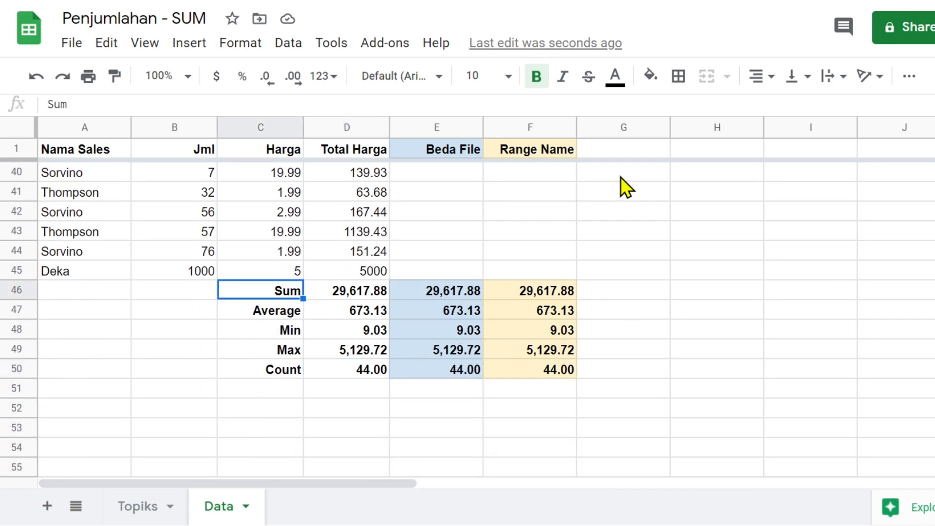
{"action": "left_click", "coordinate": [648, 152]}
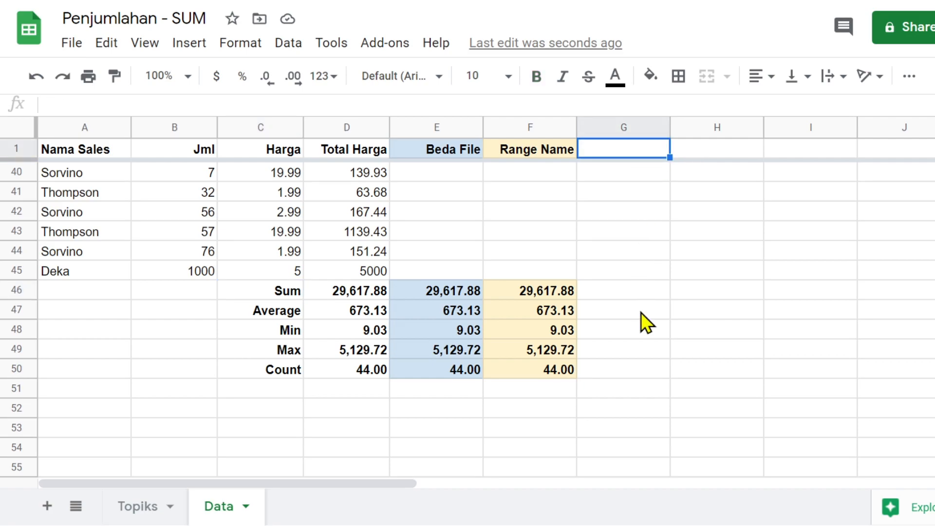
{"action": "scroll", "coordinate": [637, 226], "scroll_direction": "up", "scroll_amount": 3}
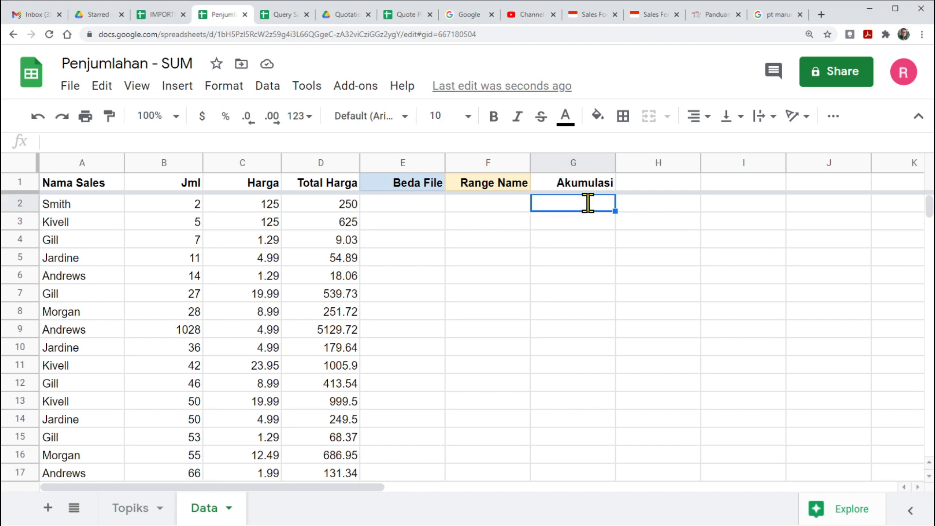
- Enter the running total =SUM($B$2:$B2) in G2 so it shows 2
{"action": "type", "text": "=sum(B2:B"}
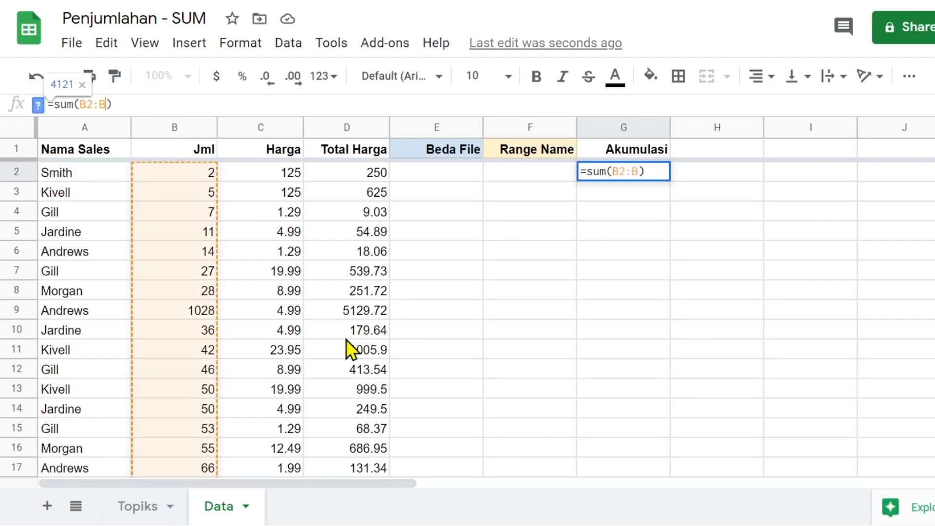
{"action": "type", "text": "2"}
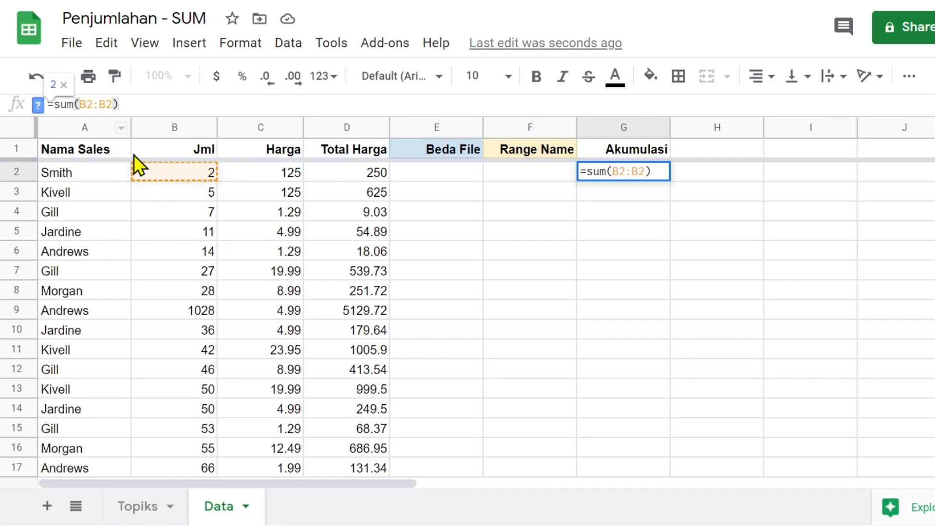
{"action": "type", "text": "$"}
{"action": "left_click_drag", "start_coordinate": [87, 104], "coordinate": [94, 104]}
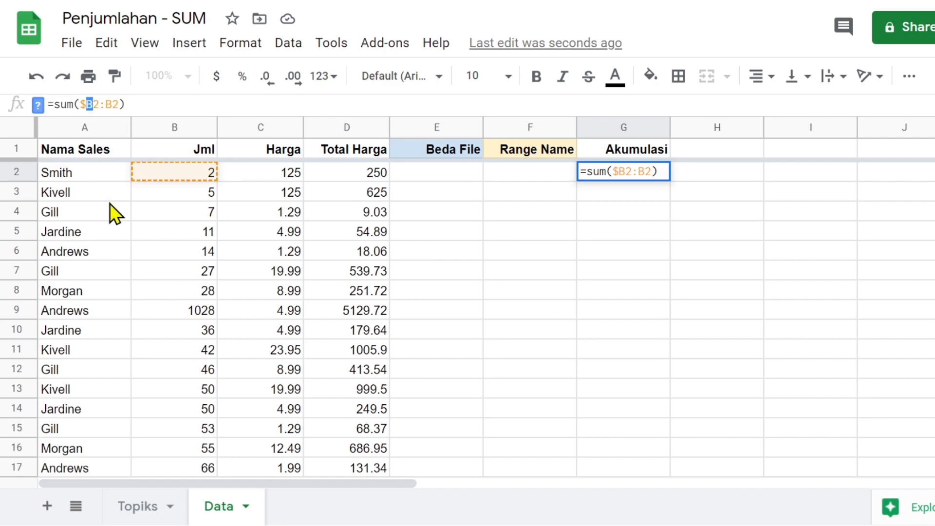
{"action": "key", "text": "Right"}
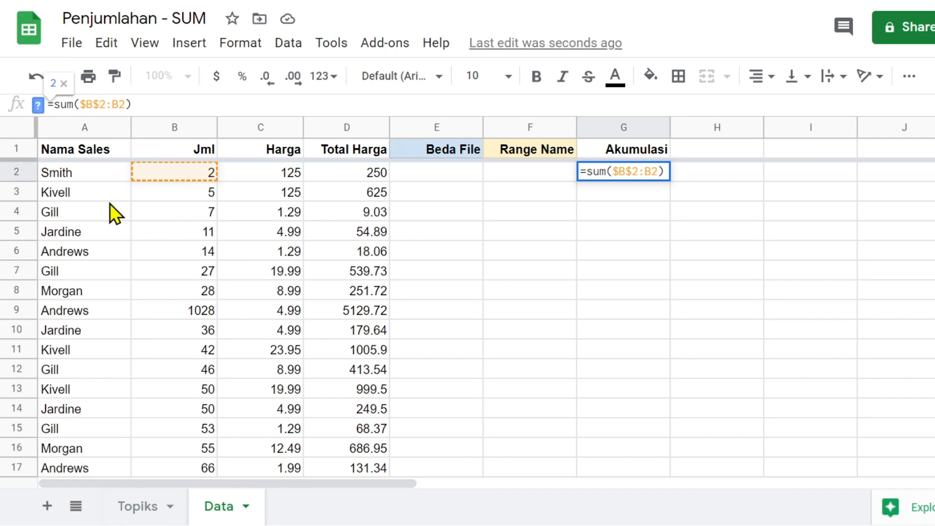
{"action": "key", "text": "Return"}
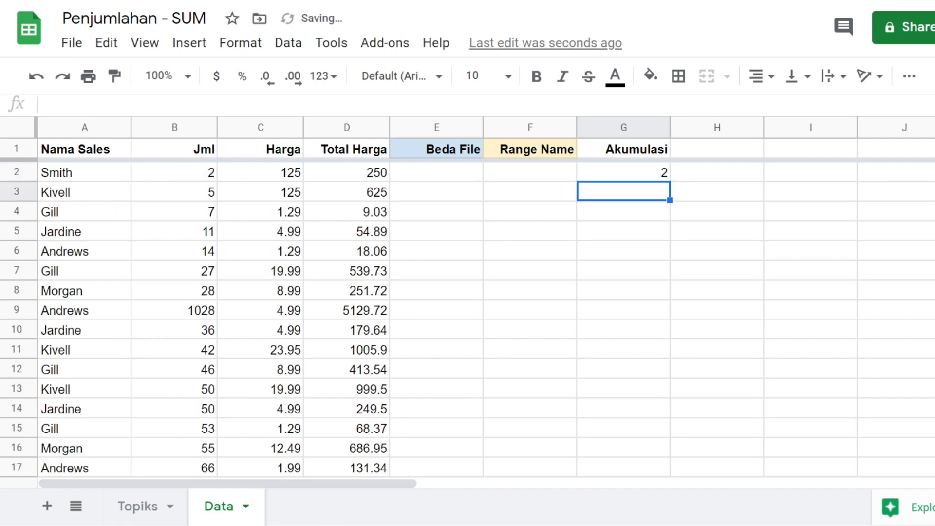
{"action": "left_click", "coordinate": [629, 173]}
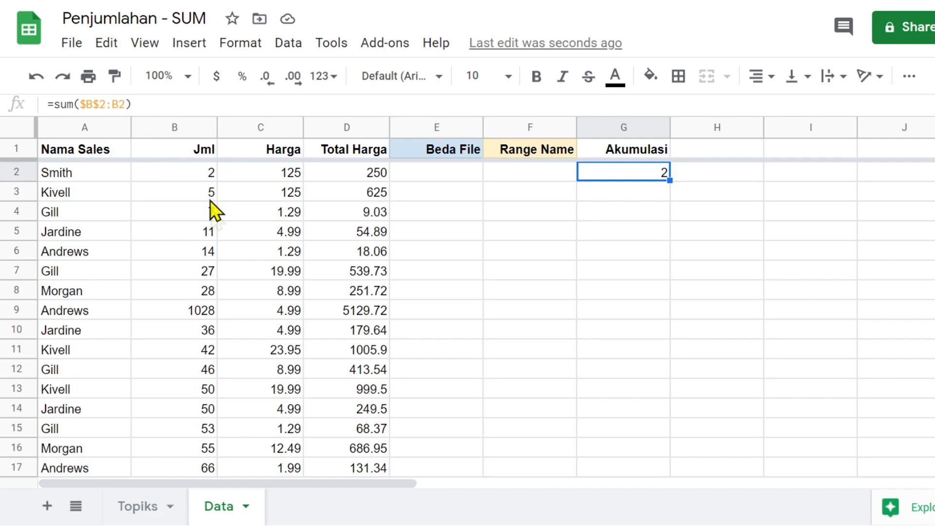
{"action": "left_click", "coordinate": [115, 105]}
{"action": "type", "text": "$"}
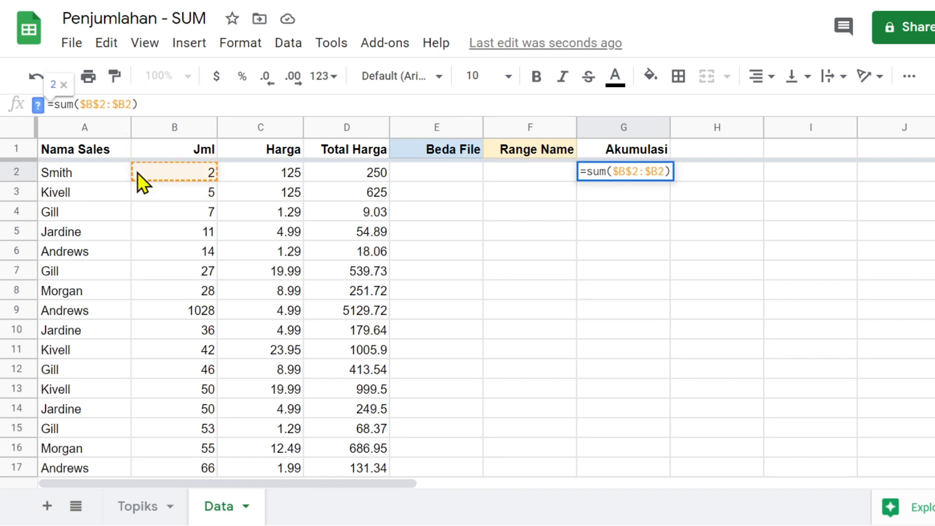
{"action": "key", "text": "Return"}
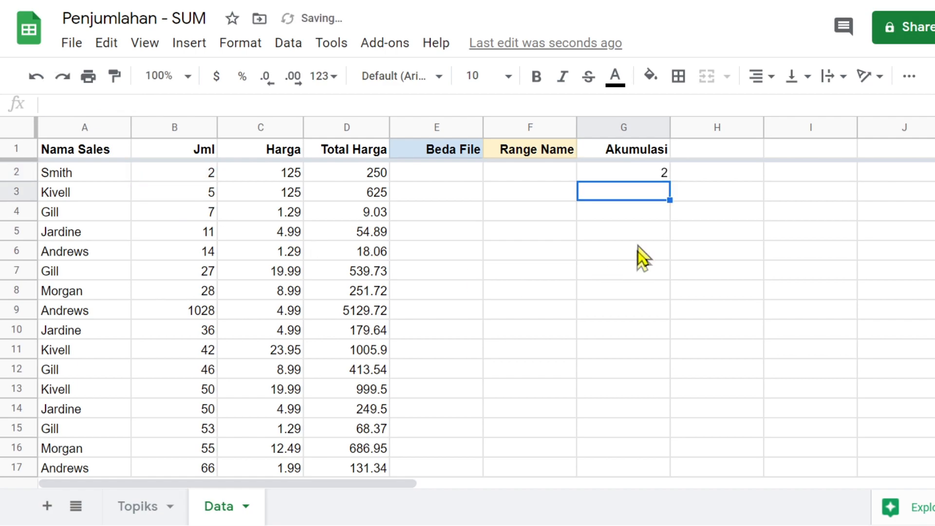
{"action": "left_click", "coordinate": [661, 177]}
- Copy the running-total formula from G2 down into G3 and G4, checking each copy
{"action": "left_click_drag", "start_coordinate": [669, 181], "coordinate": [668, 196]}
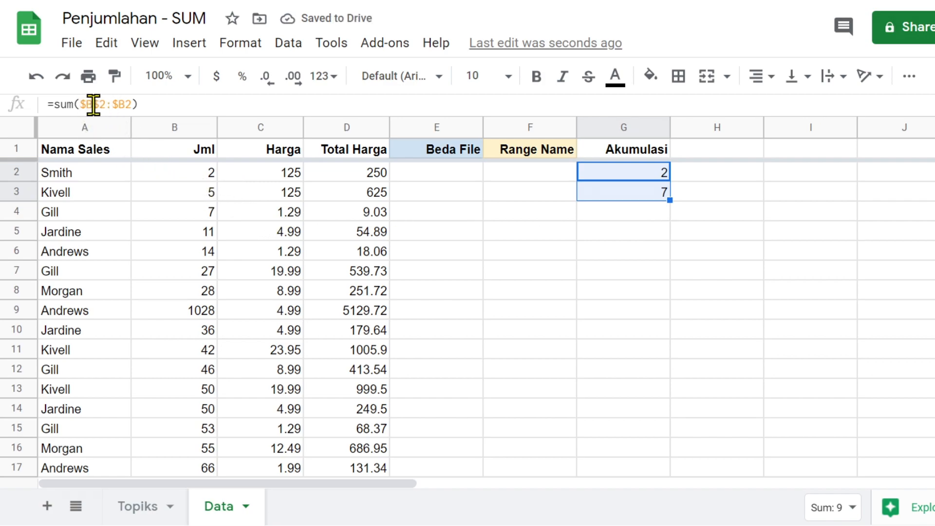
{"action": "left_click", "coordinate": [655, 233]}
{"action": "left_click", "coordinate": [655, 196]}
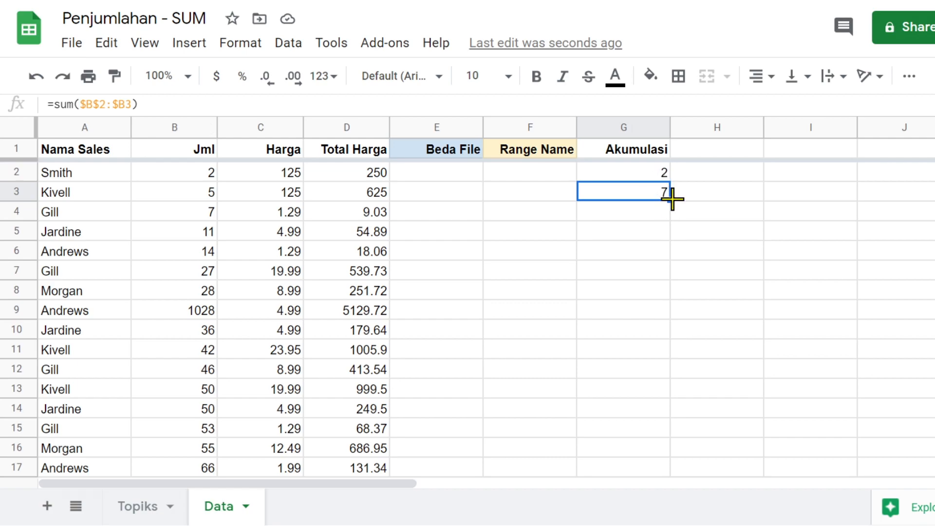
{"action": "left_click_drag", "start_coordinate": [672, 199], "coordinate": [668, 238]}
{"action": "left_click", "coordinate": [635, 219]}
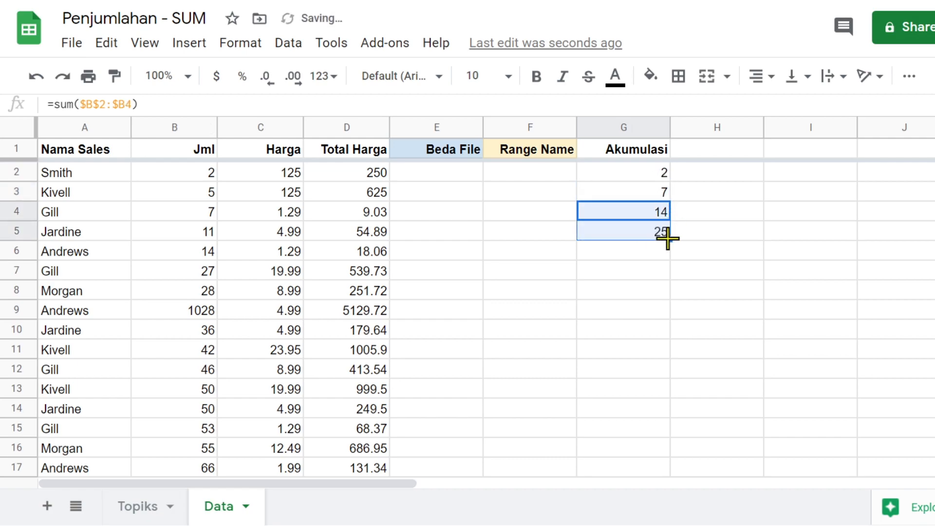
{"action": "left_click", "coordinate": [632, 234]}
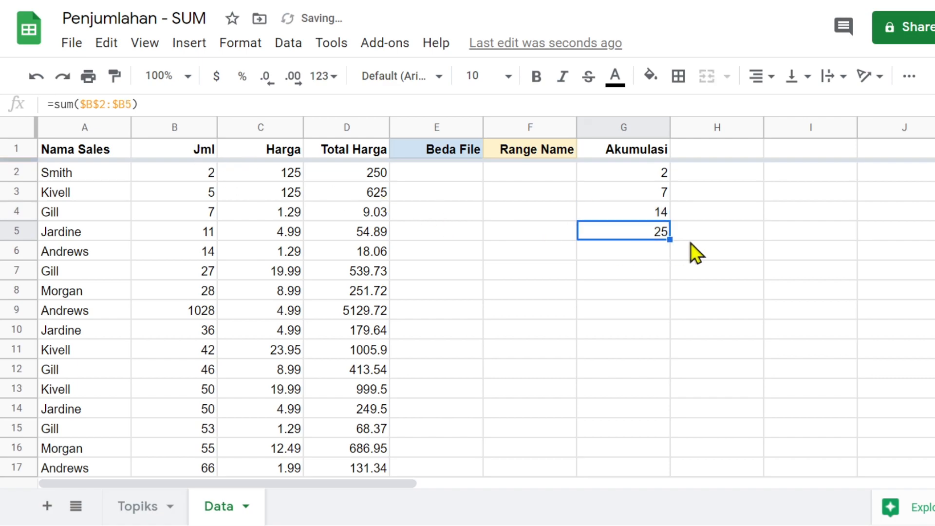
- Fill the running total down the rest of column G to the last row, reaching 4121
{"action": "left_click_drag", "start_coordinate": [672, 242], "coordinate": [662, 349]}
{"action": "scroll", "coordinate": [612, 273], "scroll_direction": "up", "scroll_amount": 10}
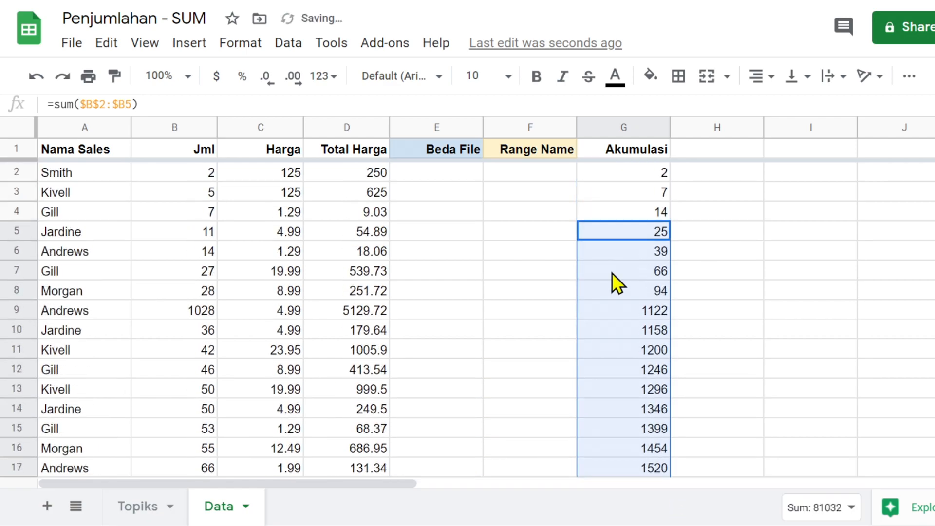
{"action": "left_click", "coordinate": [642, 176]}
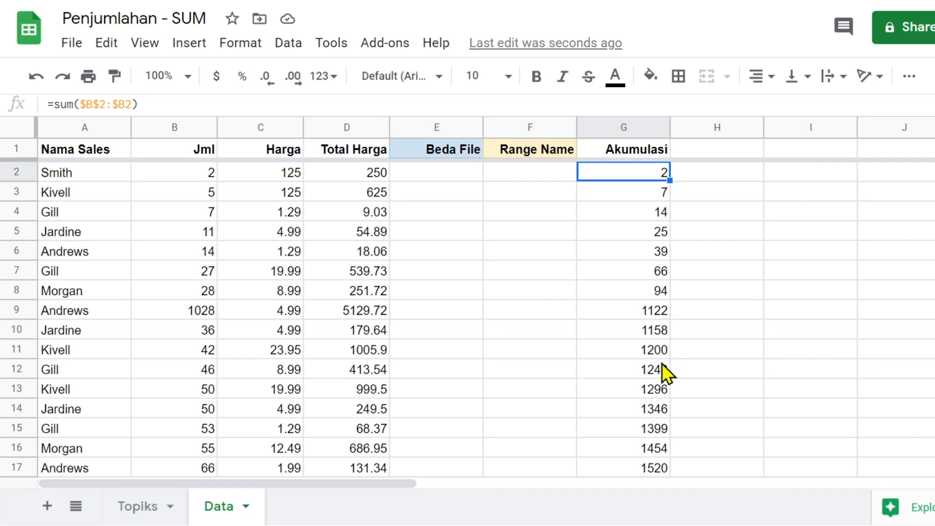
{"action": "scroll", "coordinate": [632, 335], "scroll_direction": "down", "scroll_amount": 1}
{"action": "scroll", "coordinate": [632, 335], "scroll_direction": "down", "scroll_amount": 10}
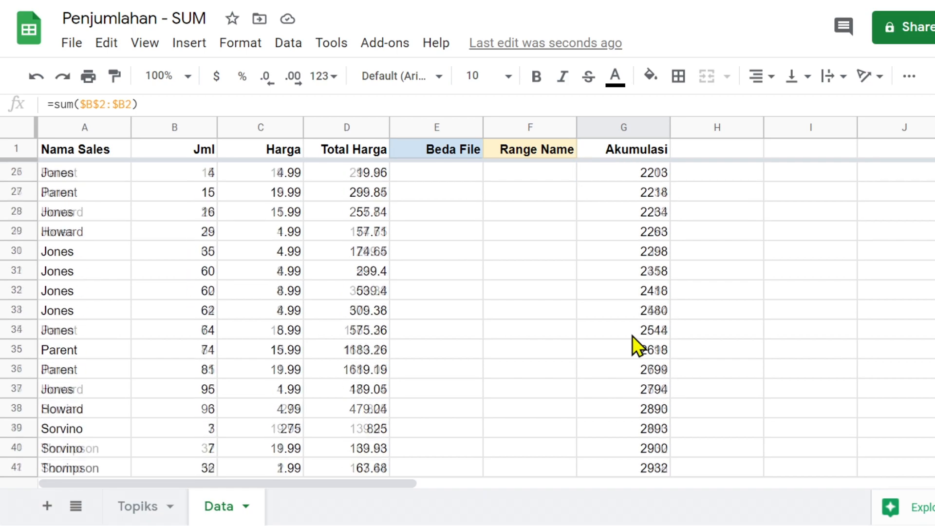
{"action": "scroll", "coordinate": [632, 335], "scroll_direction": "up", "scroll_amount": 10}
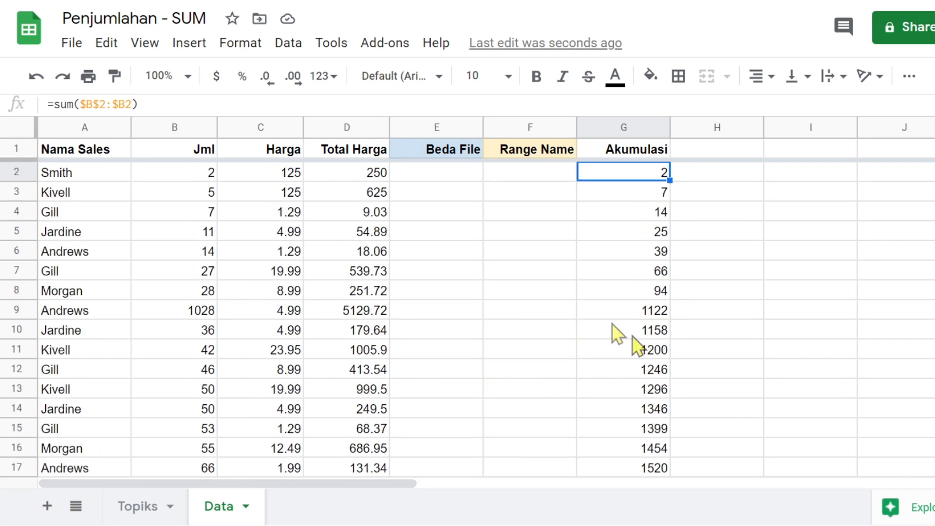
{"action": "left_click", "coordinate": [190, 149]}
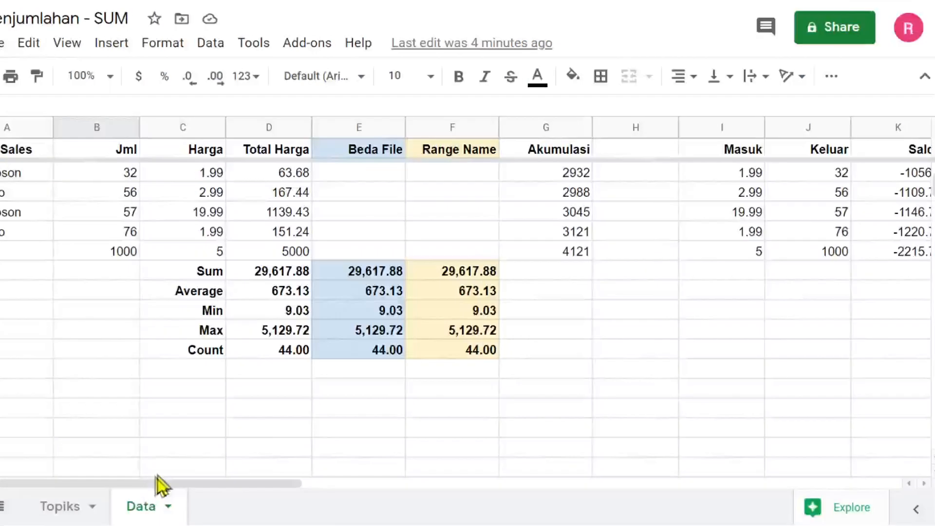
- Type the label 'SUMPRODUCT' in the empty column C cell two rows below Count
{"action": "left_click", "coordinate": [322, 413]}
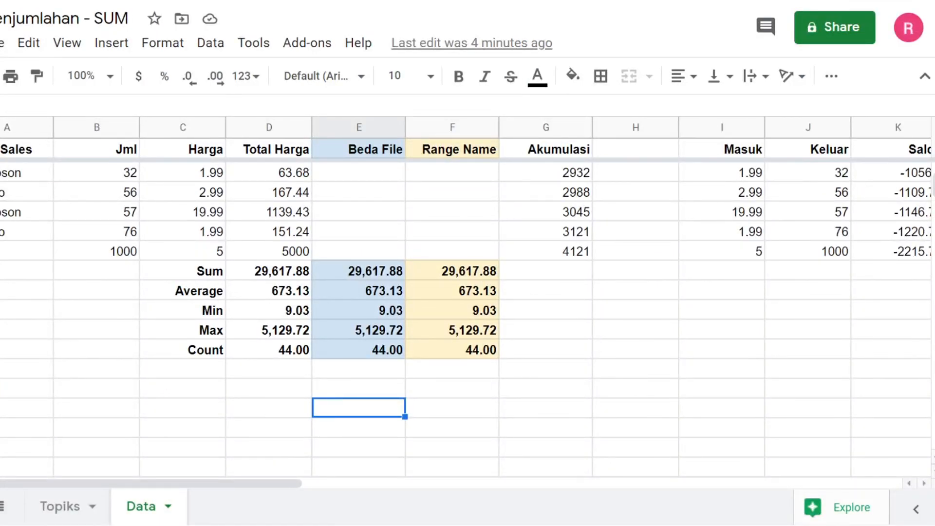
{"action": "left_click", "coordinate": [183, 393]}
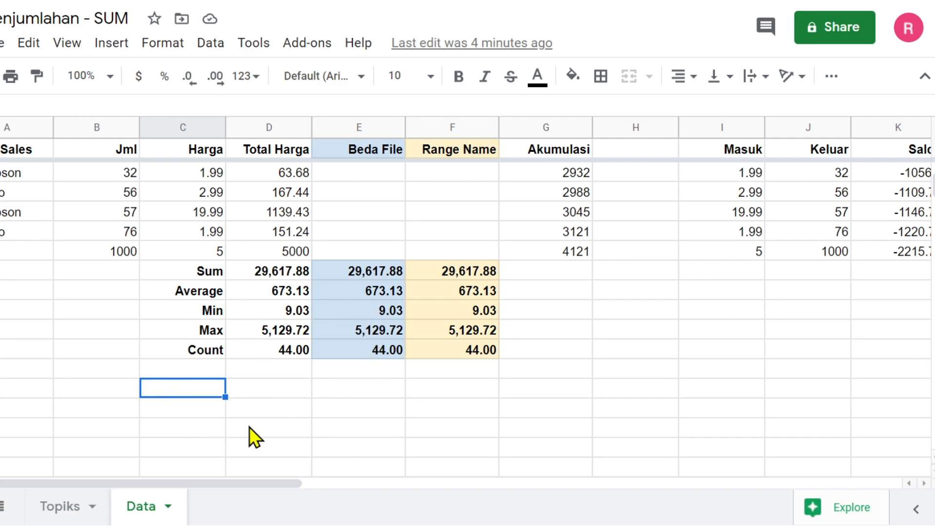
{"action": "type", "text": "s"}
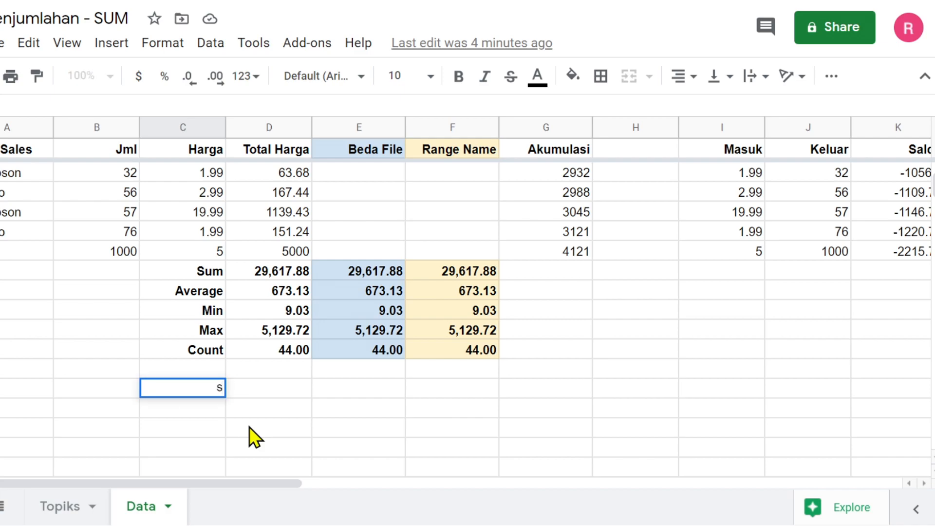
{"action": "type", "text": "um"}
{"action": "key", "text": "BackSpace"}
{"action": "key", "text": "BackSpace"}
{"action": "key", "text": "BackSpace"}
{"action": "type", "text": "SUMPRO"}
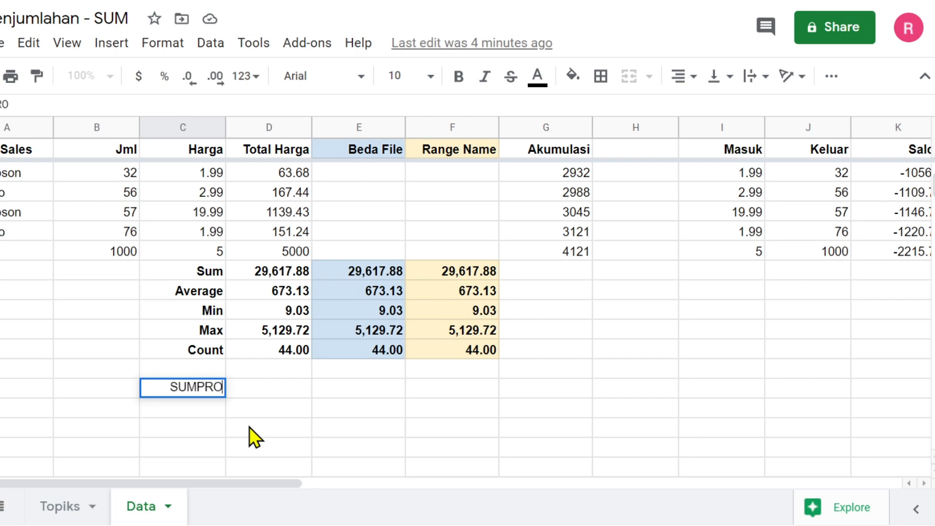
{"action": "type", "text": "DUCT"}
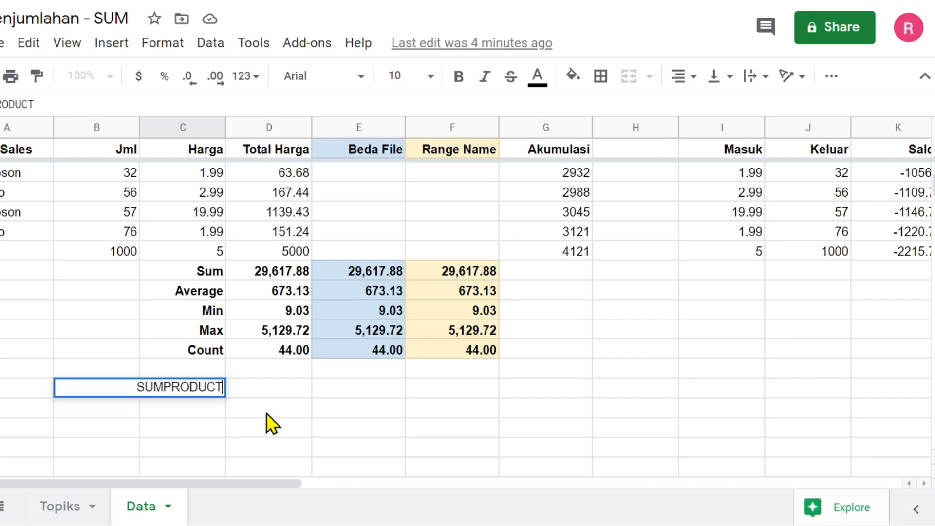
{"action": "left_click", "coordinate": [266, 413]}
{"action": "left_click", "coordinate": [184, 394]}
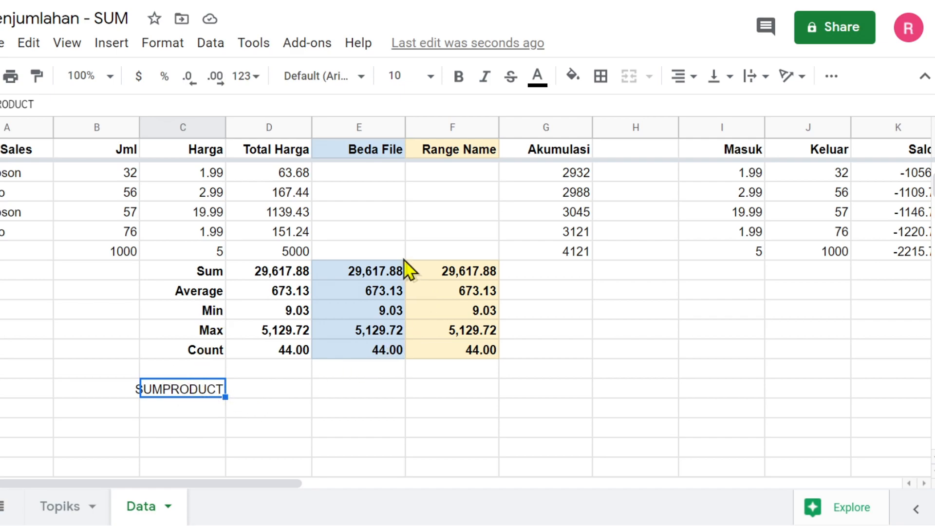
- Enter =SUMPRODUCT(B2:B45,C2:C45) in D52 beside the label, giving 29617.88
{"action": "left_click", "coordinate": [270, 387]}
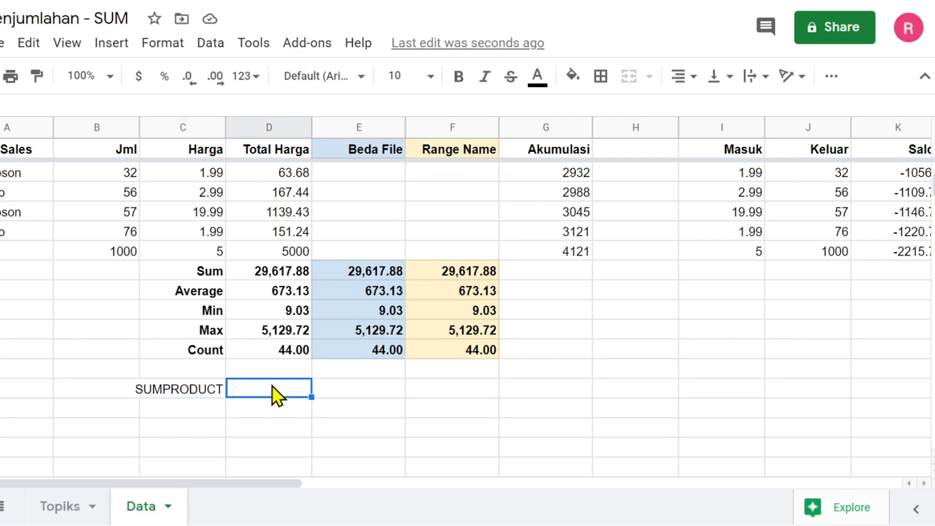
{"action": "type", "text": "="}
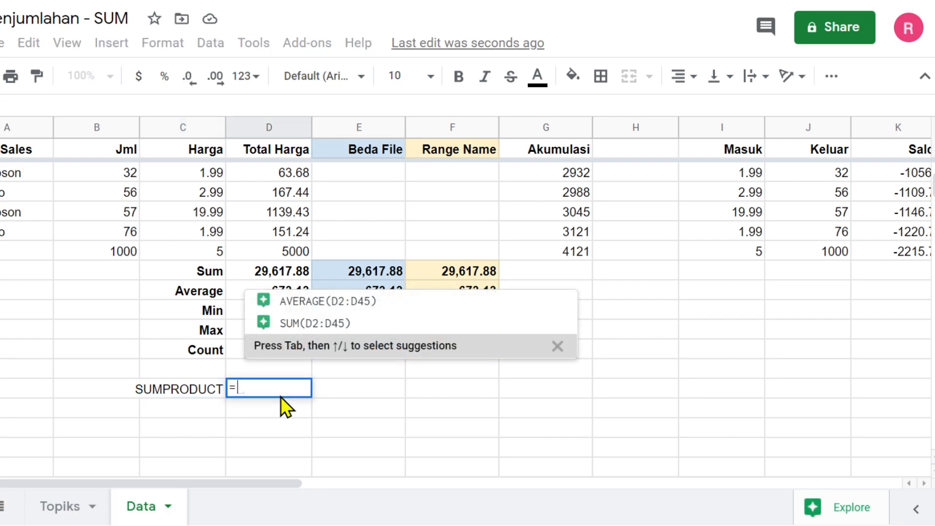
{"action": "type", "text": "SUMPR"}
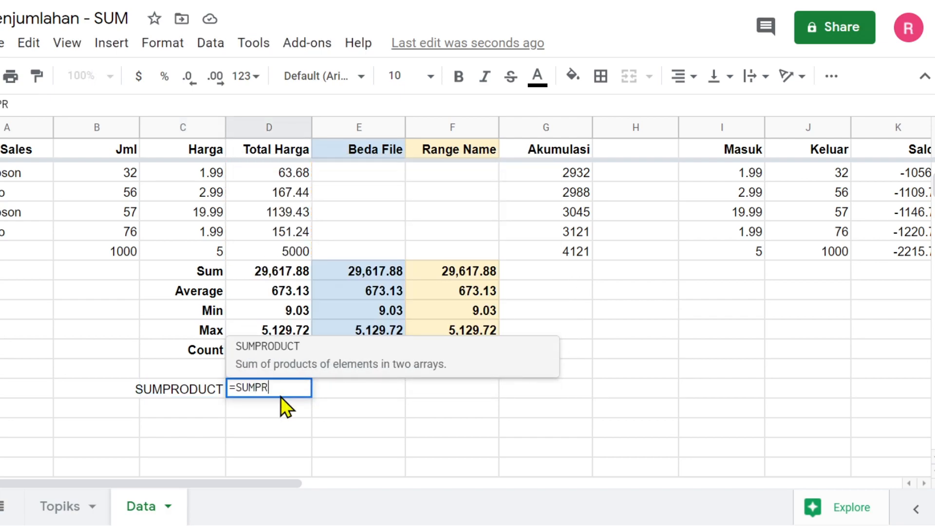
{"action": "key", "text": "Tab"}
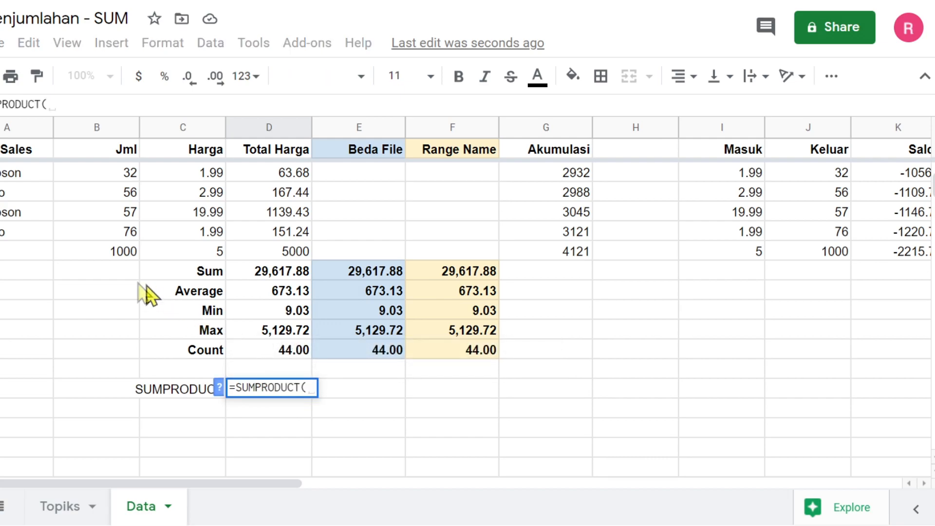
{"action": "left_click", "coordinate": [119, 251]}
{"action": "scroll", "coordinate": [127, 286], "scroll_direction": "up", "scroll_amount": 10}
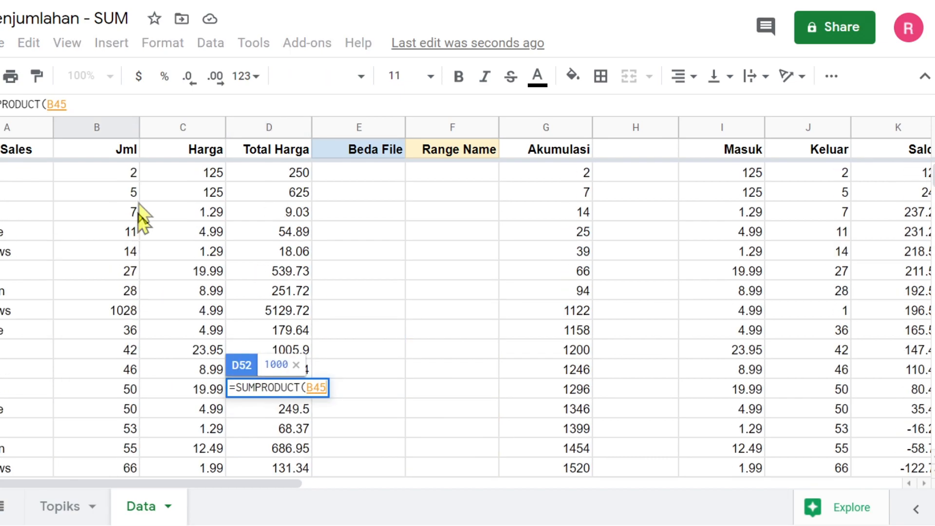
{"action": "left_click", "coordinate": [123, 175], "text": "shift"}
{"action": "type", "text": ","}
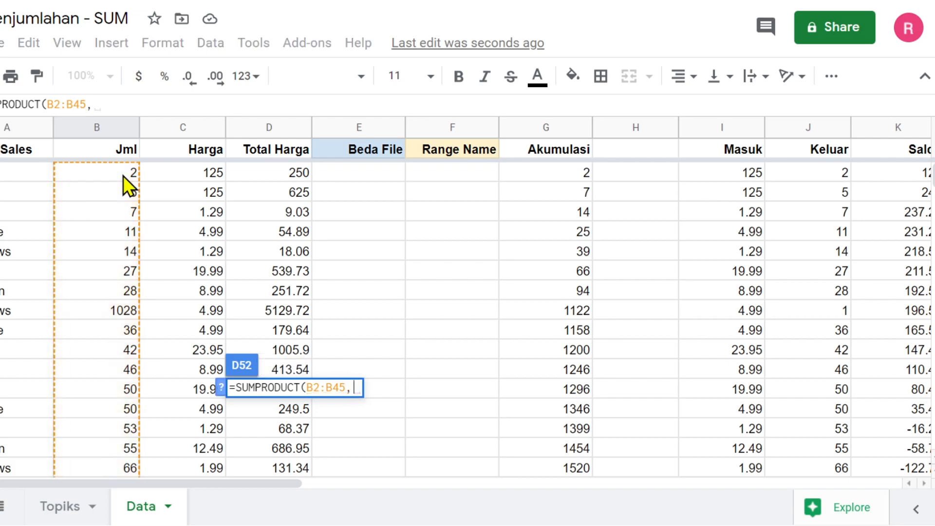
{"action": "left_click", "coordinate": [192, 174]}
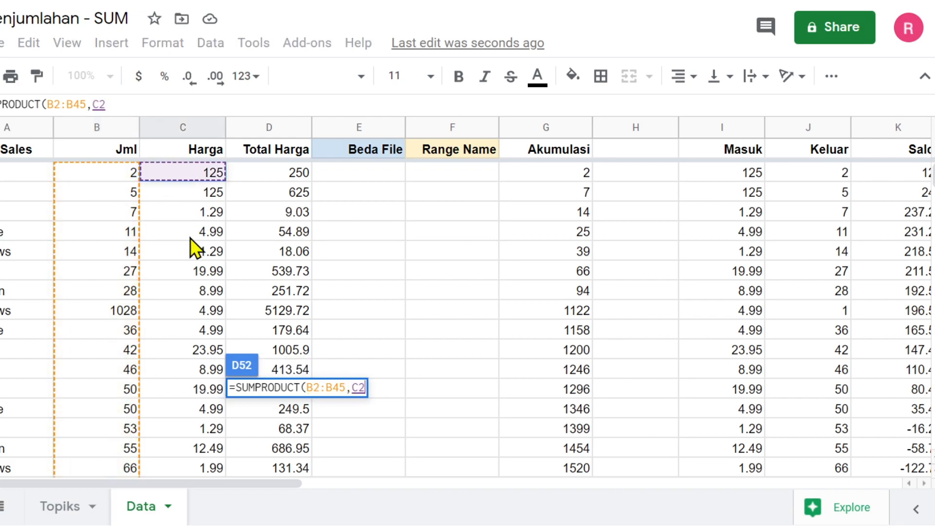
{"action": "scroll", "coordinate": [190, 237], "scroll_direction": "down", "scroll_amount": 13}
{"action": "left_click", "coordinate": [185, 250], "text": "shift"}
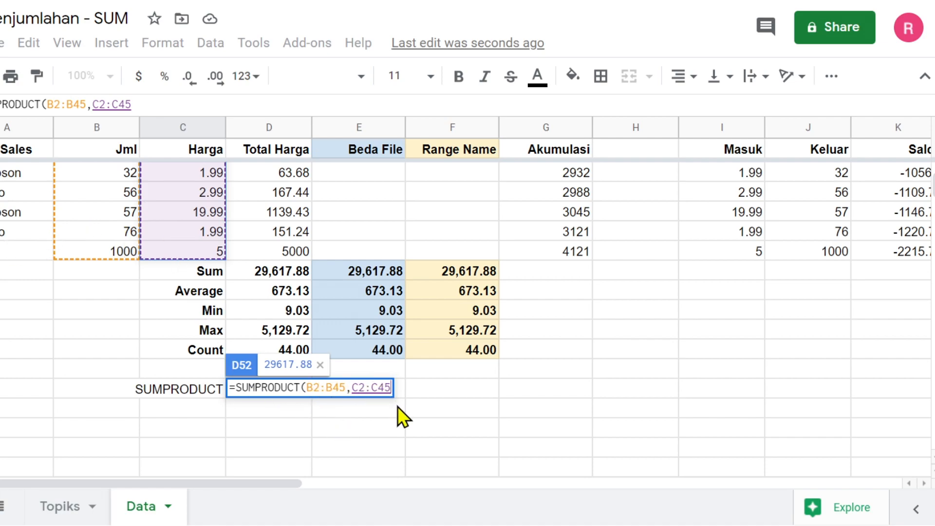
{"action": "key", "text": "Return"}
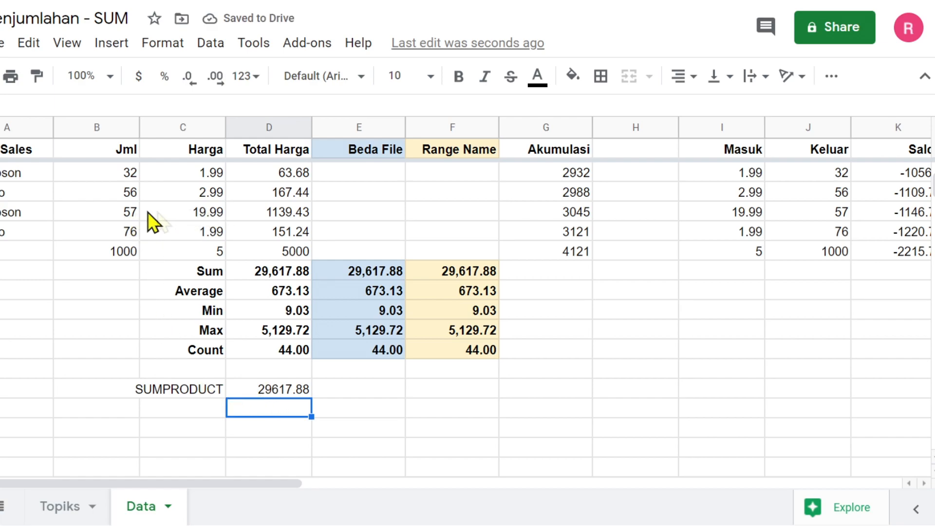
- Format D52 as a bold number with thousands separators, reading 29,617.88
{"action": "left_click", "coordinate": [294, 396]}
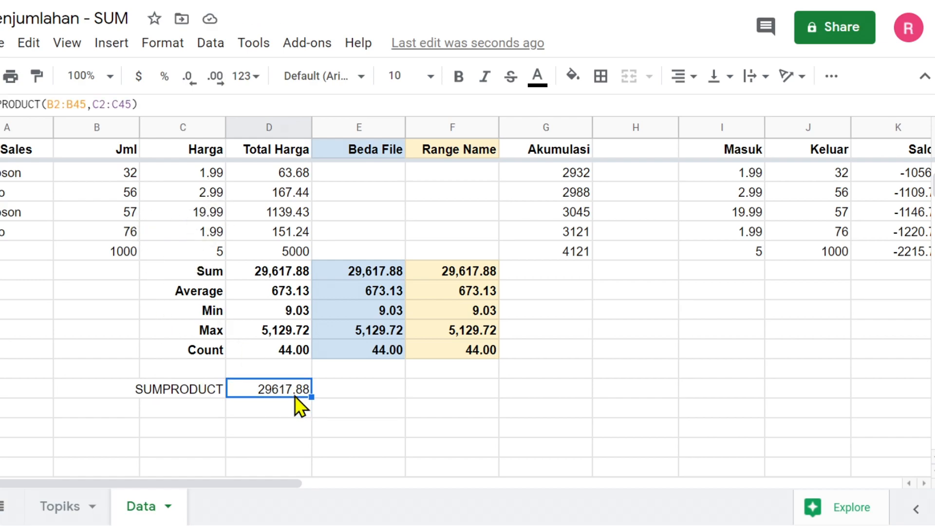
{"action": "left_click", "coordinate": [243, 77]}
{"action": "left_click", "coordinate": [331, 188]}
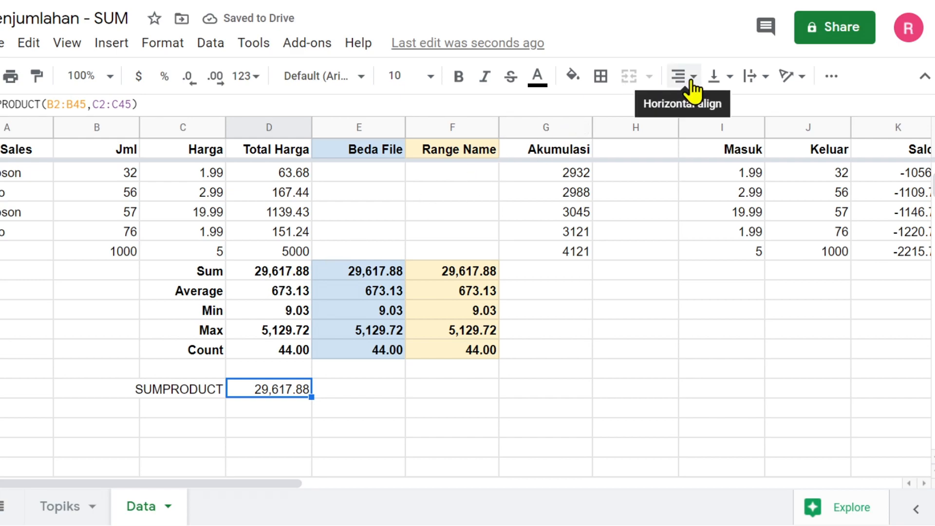
{"action": "left_click", "coordinate": [458, 77]}
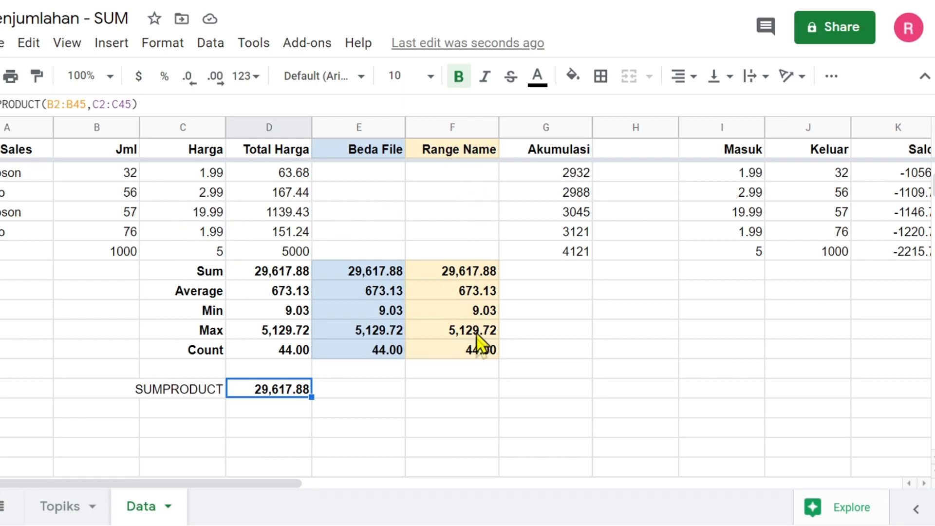
{"action": "left_click", "coordinate": [452, 389]}
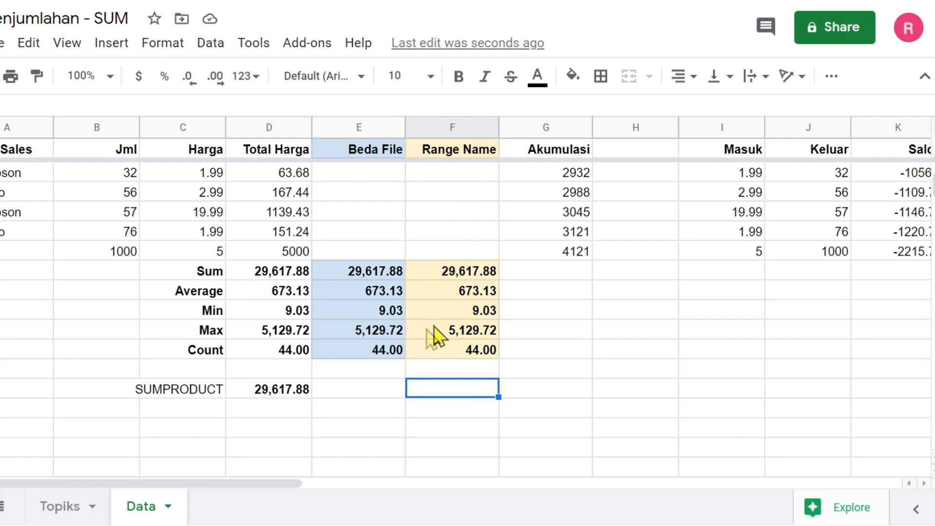
- Select the Jml quantities B2:B45
{"action": "left_click", "coordinate": [126, 255]}
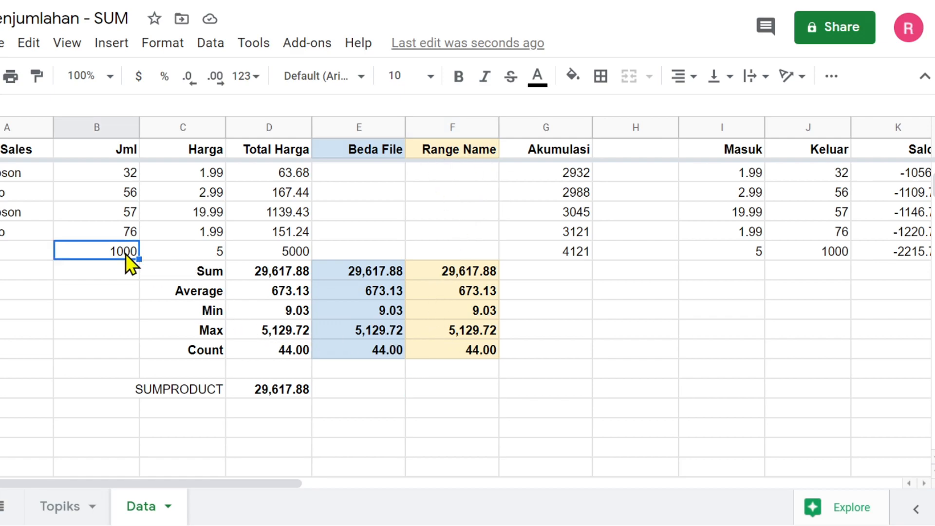
{"action": "scroll", "coordinate": [125, 253], "scroll_direction": "up", "scroll_amount": 10}
{"action": "left_click", "coordinate": [112, 172], "text": "shift"}
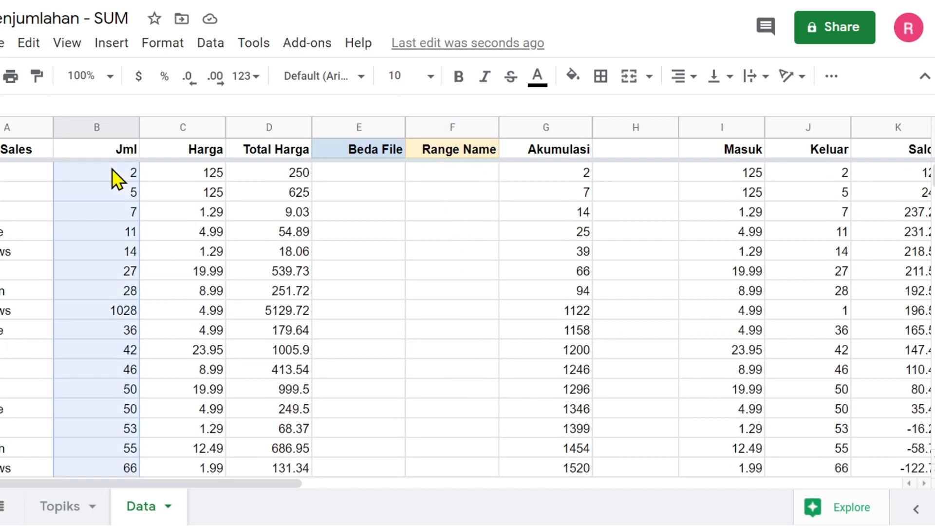
- Name the selected Jml range B2:B45 as JML
{"action": "left_click", "coordinate": [212, 49]}
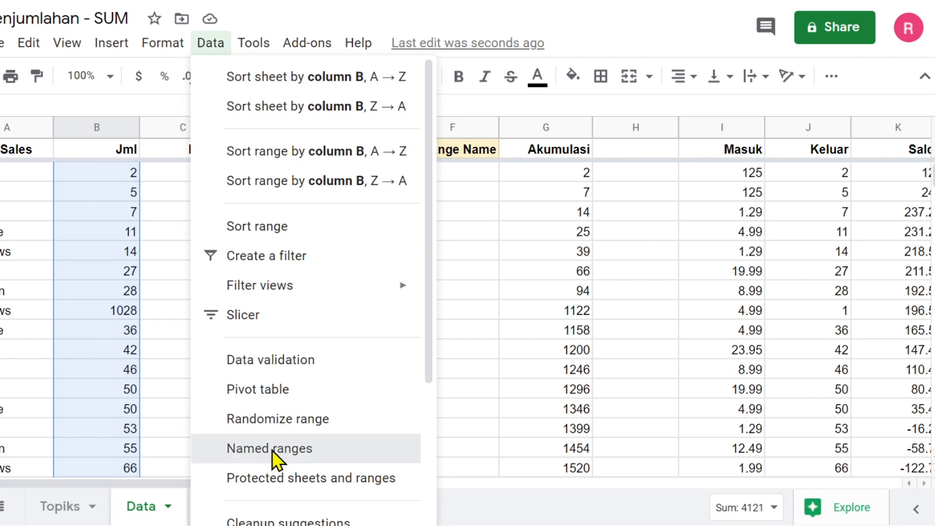
{"action": "left_click", "coordinate": [271, 450]}
{"action": "type", "text": "JML"}
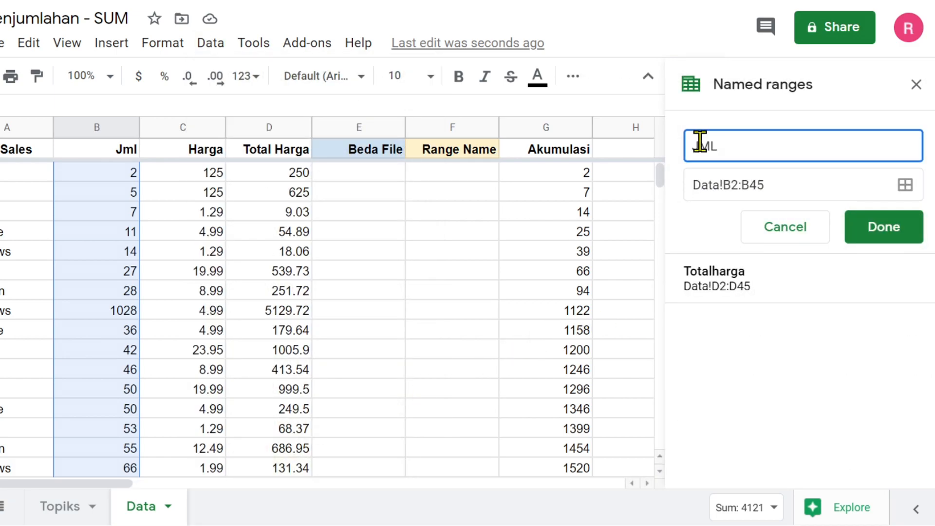
{"action": "left_click", "coordinate": [893, 225]}
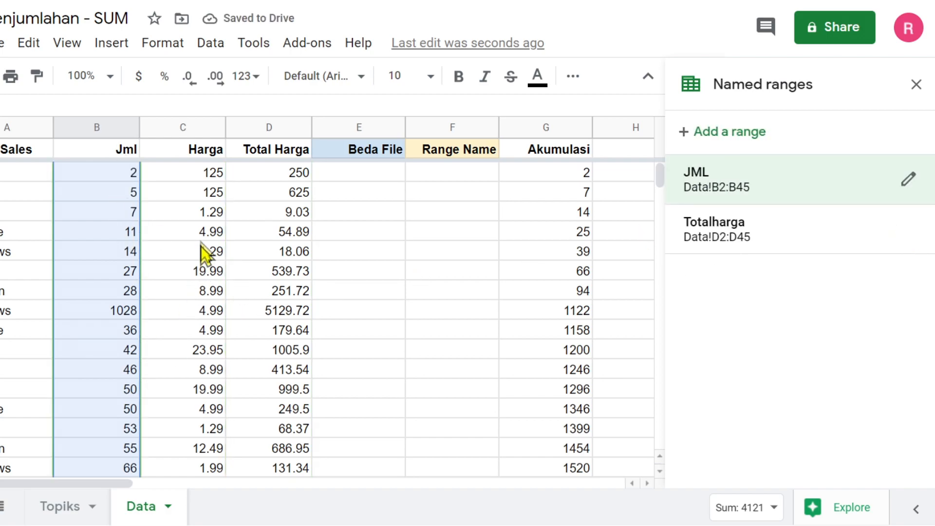
- Select the Harga prices C2:C45 and save them as the named range HARGA
{"action": "left_click", "coordinate": [203, 174]}
{"action": "key", "text": "ctrl+shift+Down"}
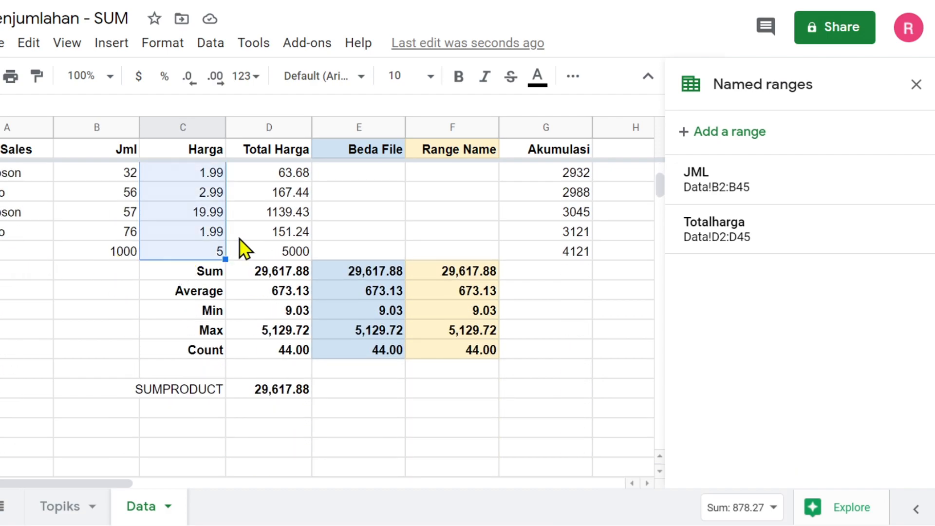
{"action": "left_click", "coordinate": [212, 44]}
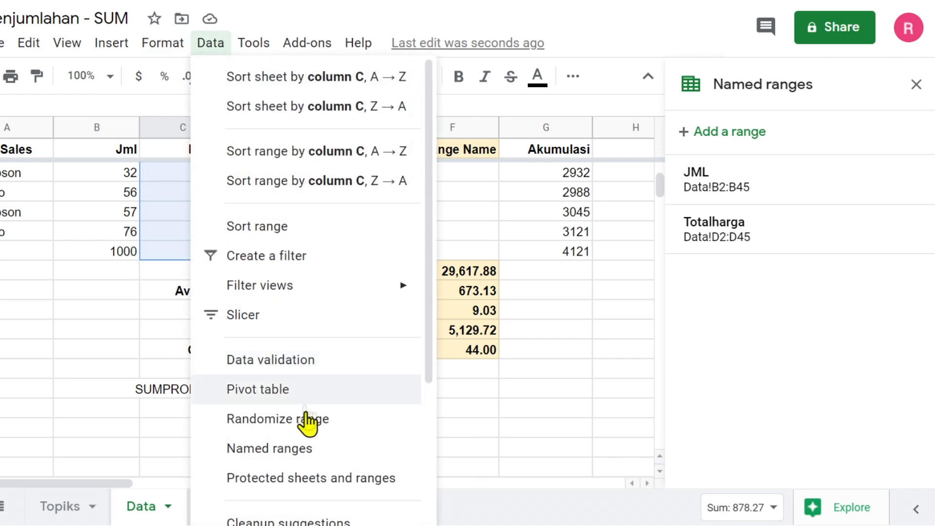
{"action": "left_click", "coordinate": [307, 448]}
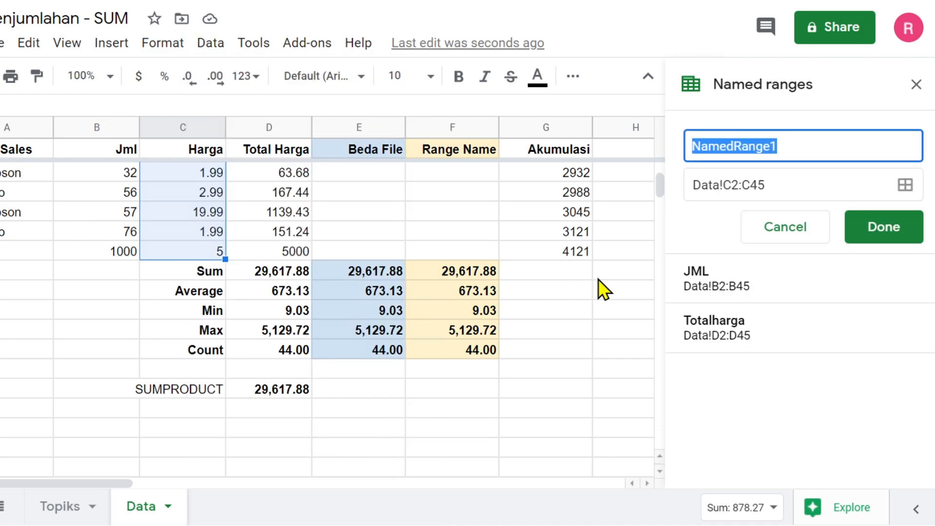
{"action": "type", "text": "HARGA"}
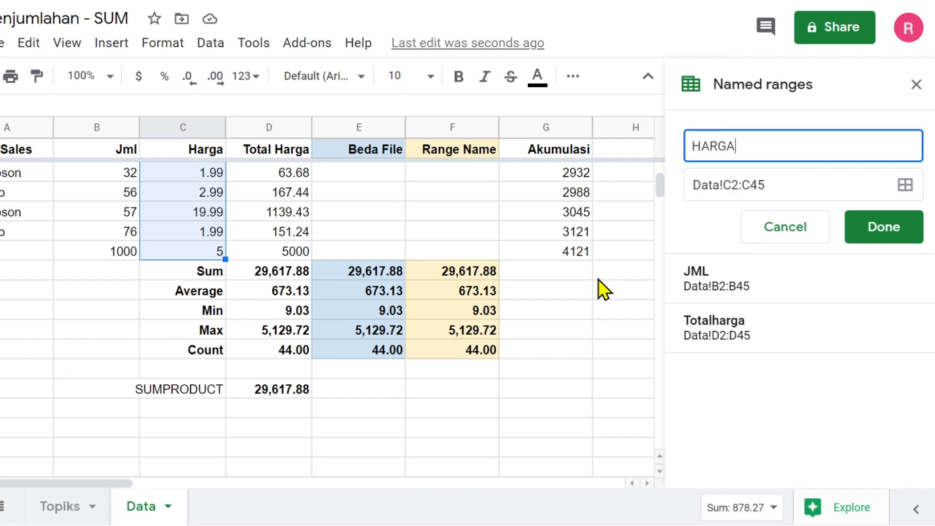
{"action": "left_click", "coordinate": [890, 225]}
{"action": "left_click", "coordinate": [915, 85]}
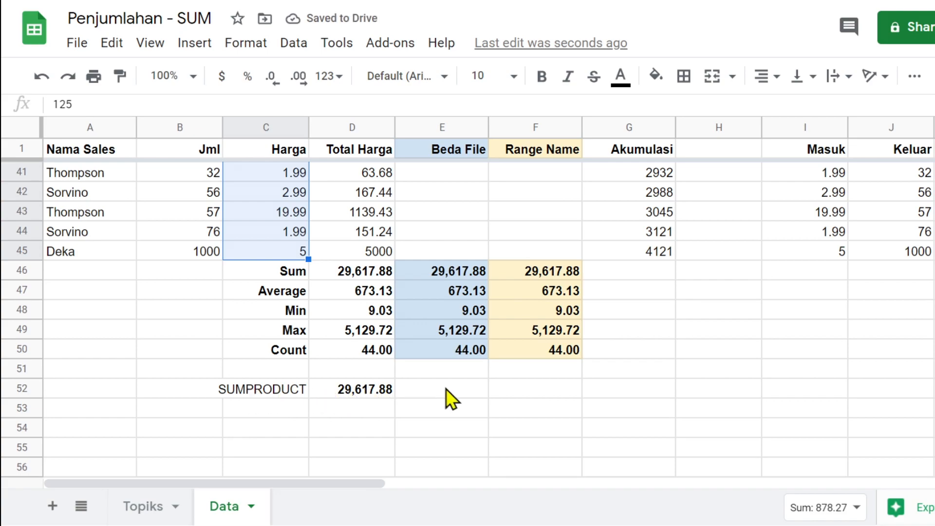
- Enter =SUMPRODUCT(JML,HARGA) in F52 using the named ranges, giving 29617.88
{"action": "left_click", "coordinate": [532, 396]}
{"action": "type", "text": "=SUM"}
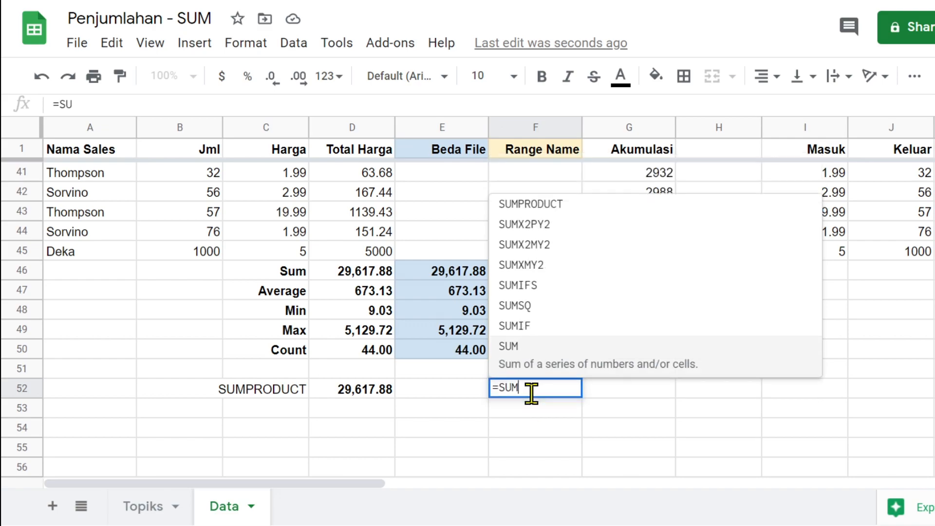
{"action": "type", "text": "PRO"}
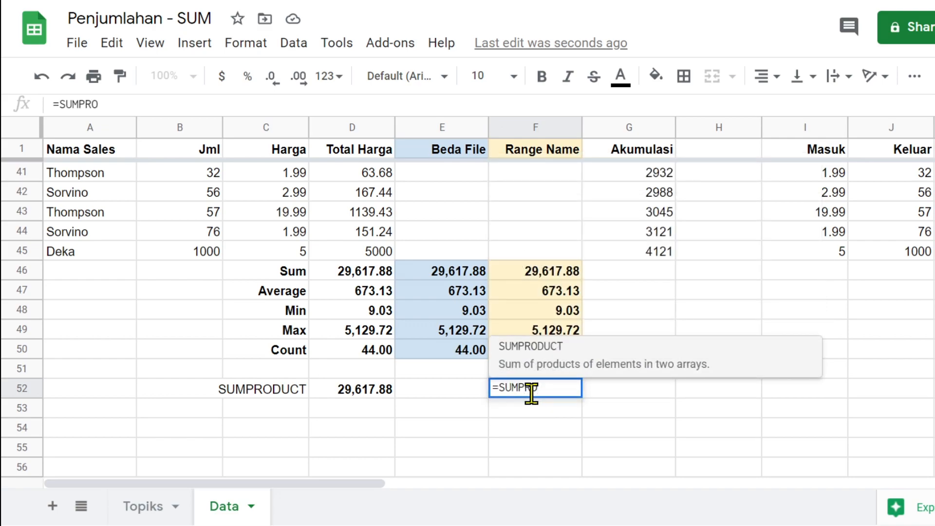
{"action": "left_click", "coordinate": [541, 351]}
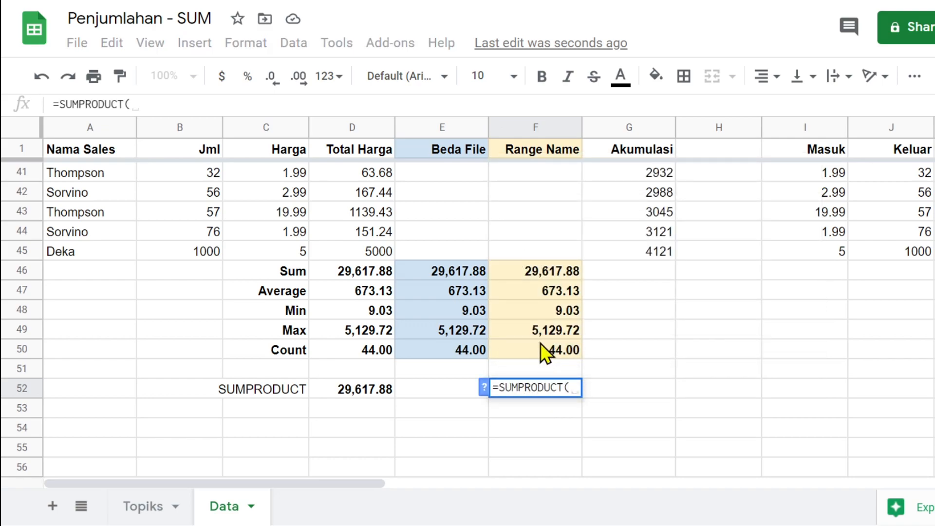
{"action": "type", "text": "HA"}
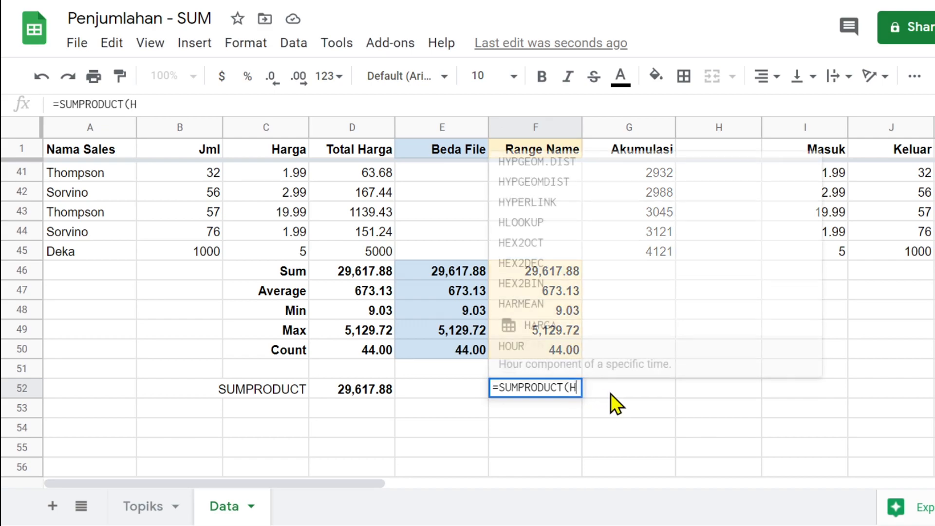
{"action": "key", "text": "BackSpace"}
{"action": "key", "text": "BackSpace"}
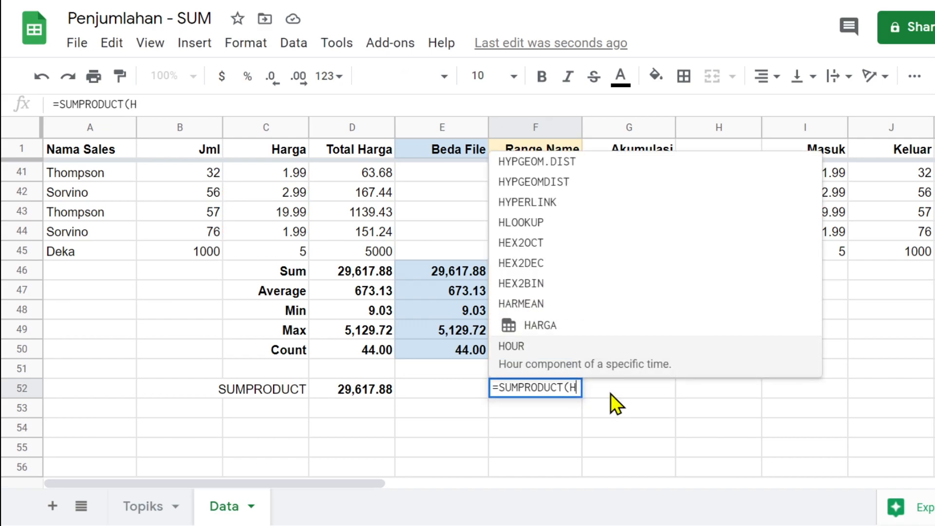
{"action": "type", "text": "JML"}
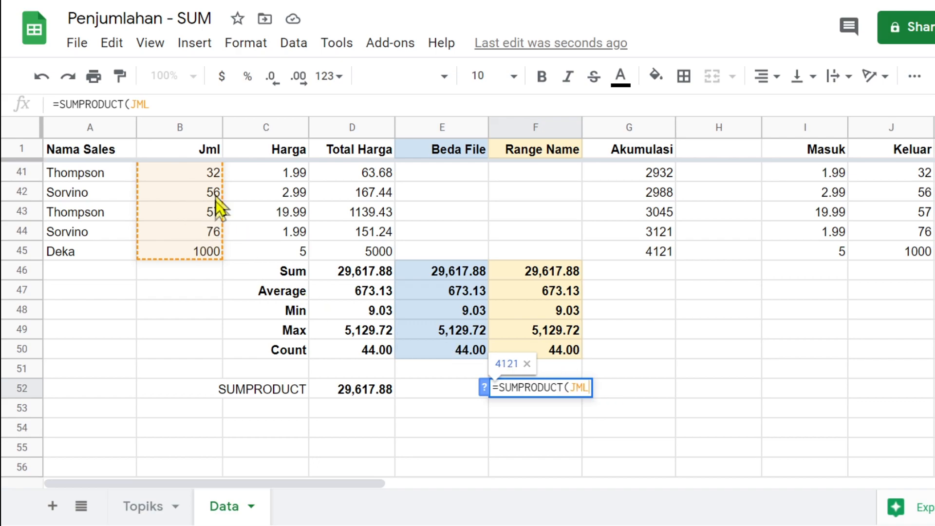
{"action": "type", "text": ", "}
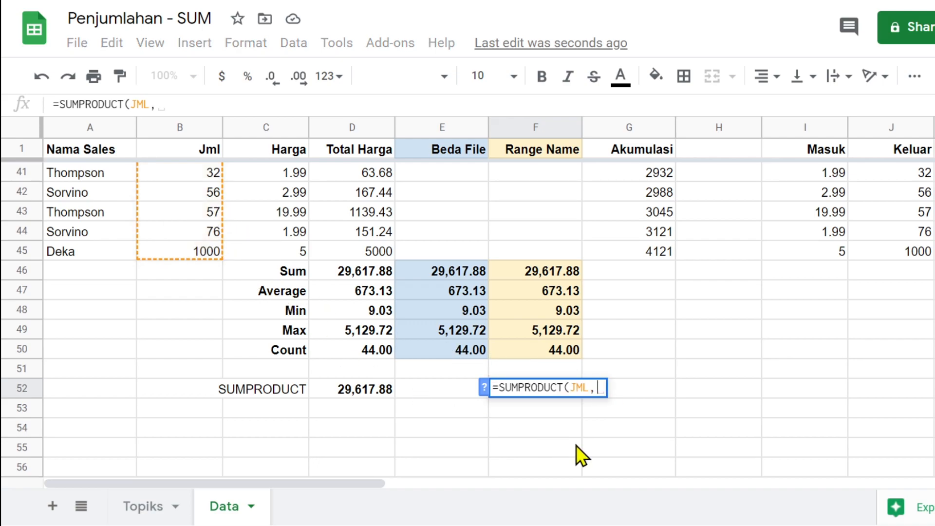
{"action": "type", "text": "HAR"}
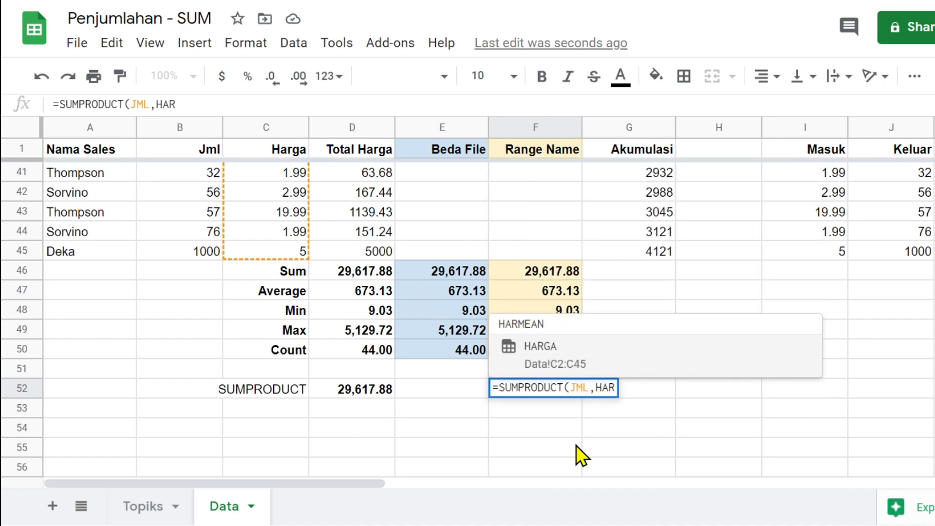
{"action": "left_click", "coordinate": [537, 347]}
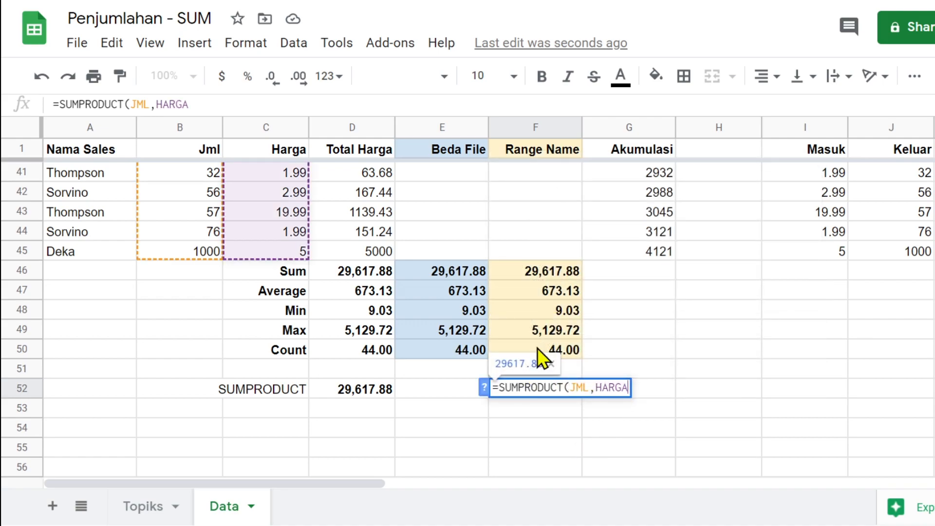
{"action": "type", "text": ")"}
{"action": "key", "text": "Return"}
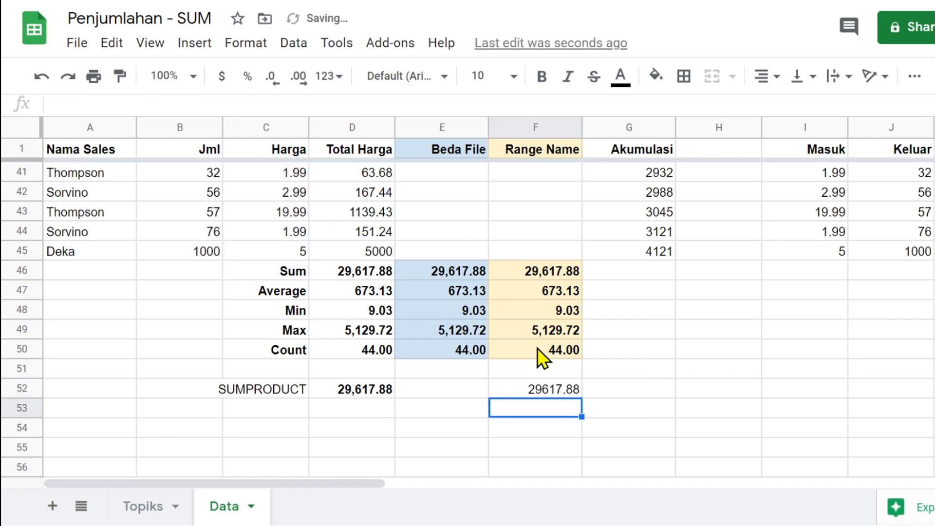
{"action": "left_click", "coordinate": [536, 389]}
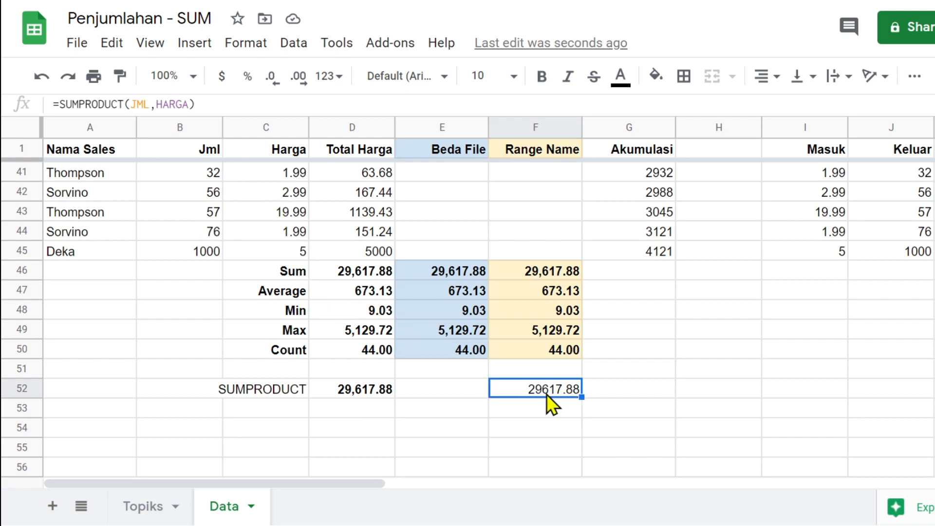
- Format F52 as a bold number with thousands separators, reading 29,617.88
{"action": "left_click", "coordinate": [541, 77]}
{"action": "left_click", "coordinate": [325, 77]}
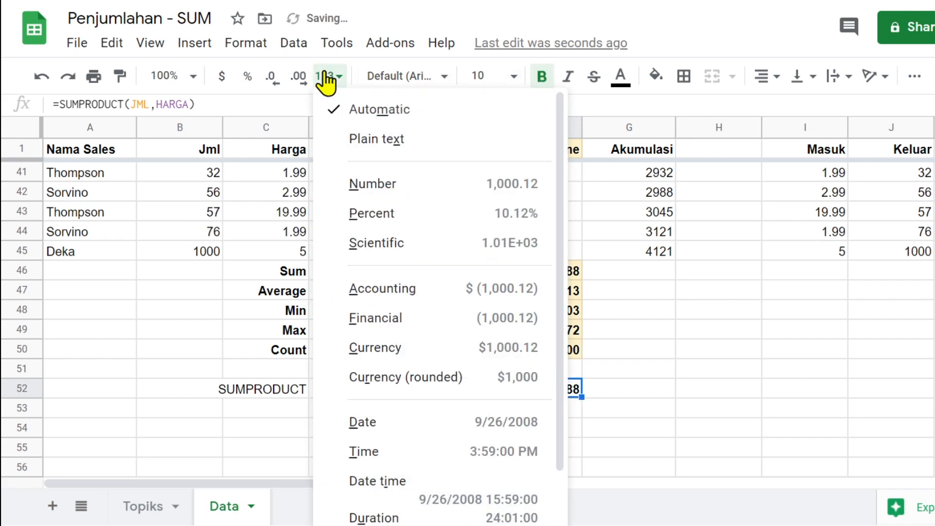
{"action": "left_click", "coordinate": [395, 184]}
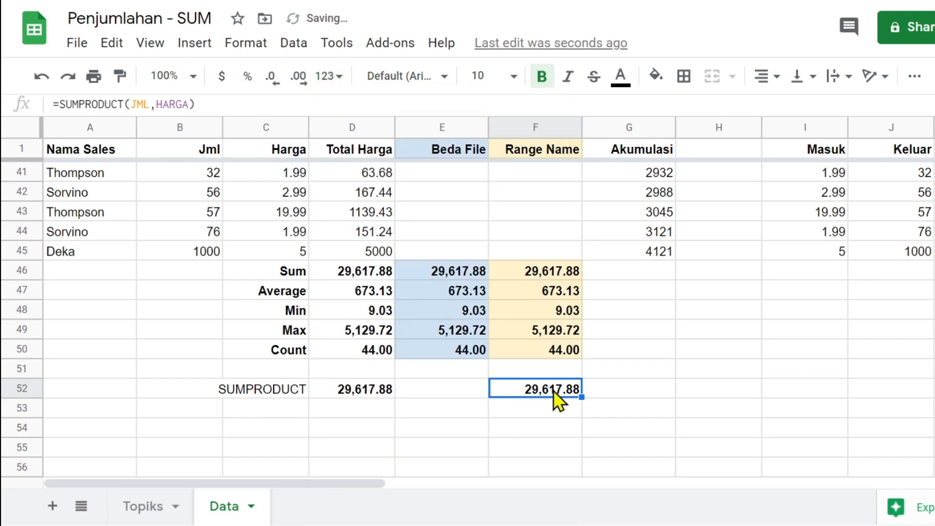
- Compare the formulas in D52 and F52 with the D46, E46 and F46 totals
{"action": "left_click", "coordinate": [355, 393]}
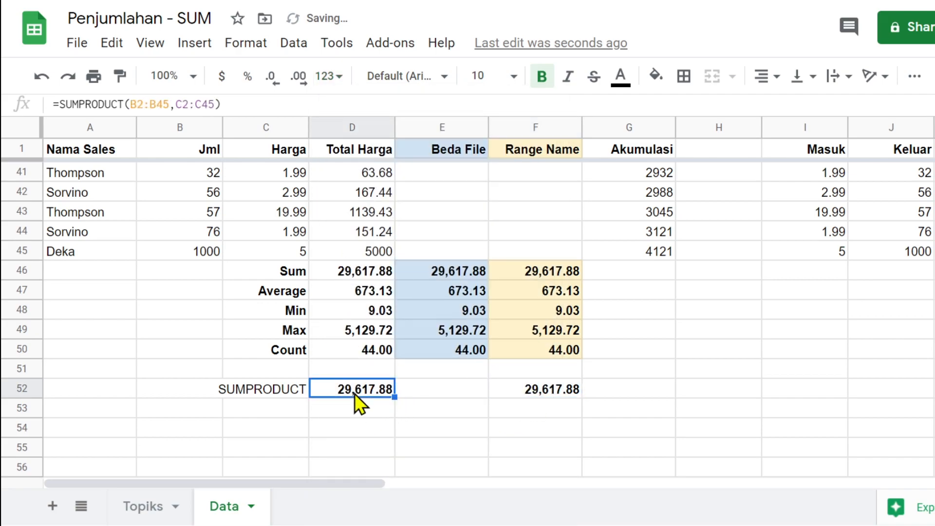
{"action": "left_click", "coordinate": [544, 390]}
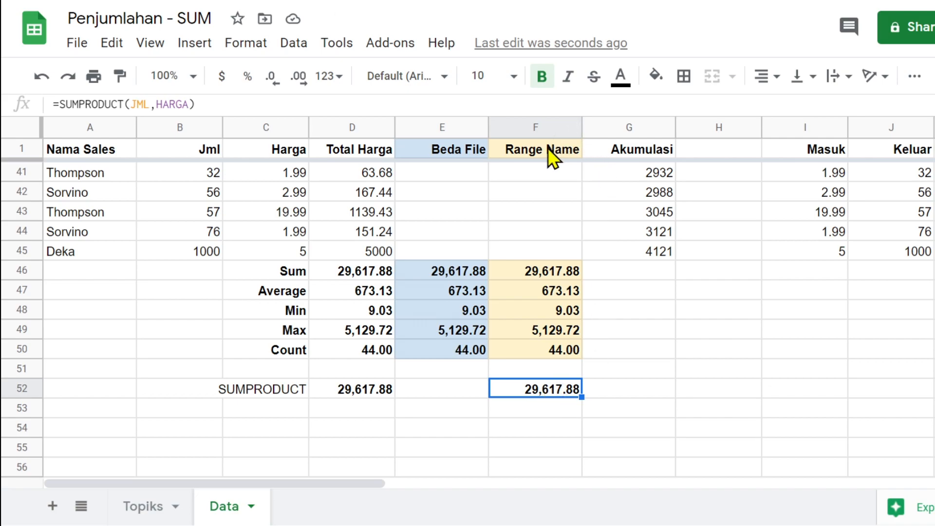
{"action": "left_click", "coordinate": [343, 272]}
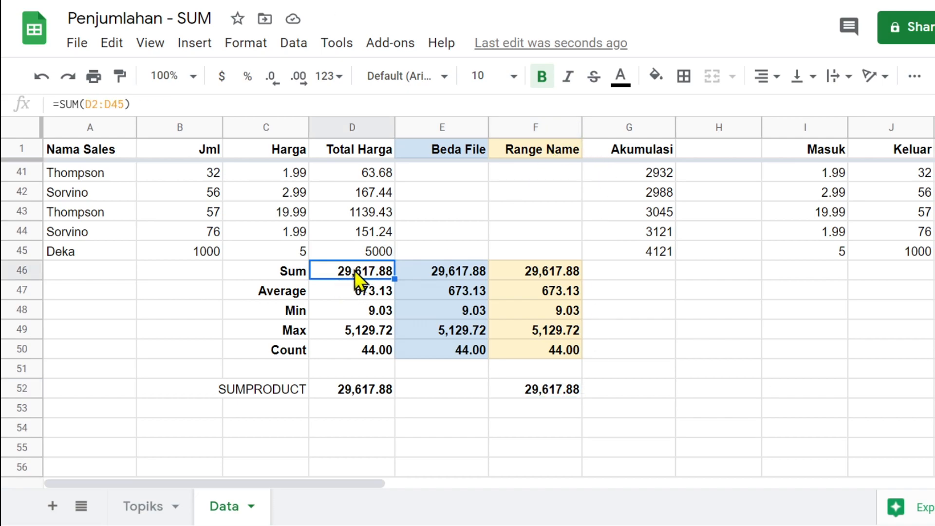
{"action": "left_click", "coordinate": [216, 199]}
{"action": "left_click", "coordinate": [287, 197]}
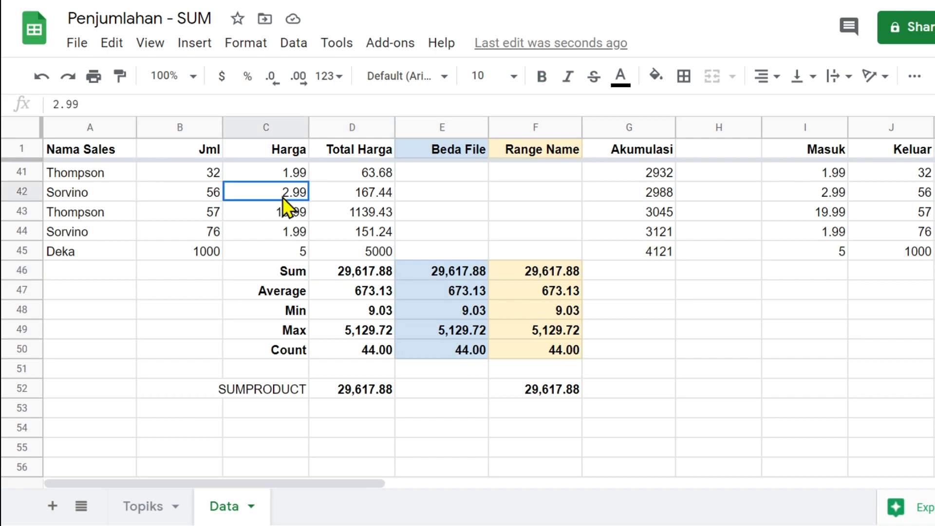
{"action": "left_click", "coordinate": [372, 172]}
{"action": "left_click_drag", "start_coordinate": [372, 172], "coordinate": [371, 247]}
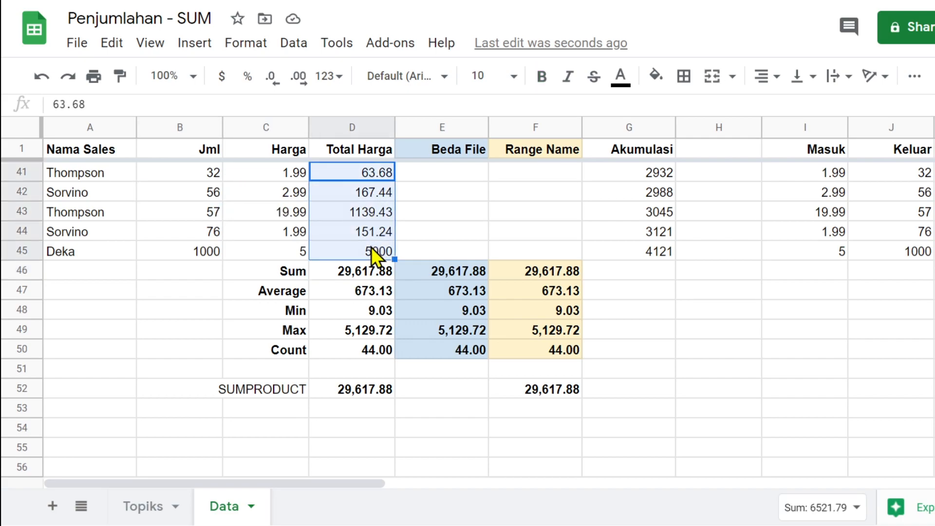
{"action": "left_click", "coordinate": [455, 271]}
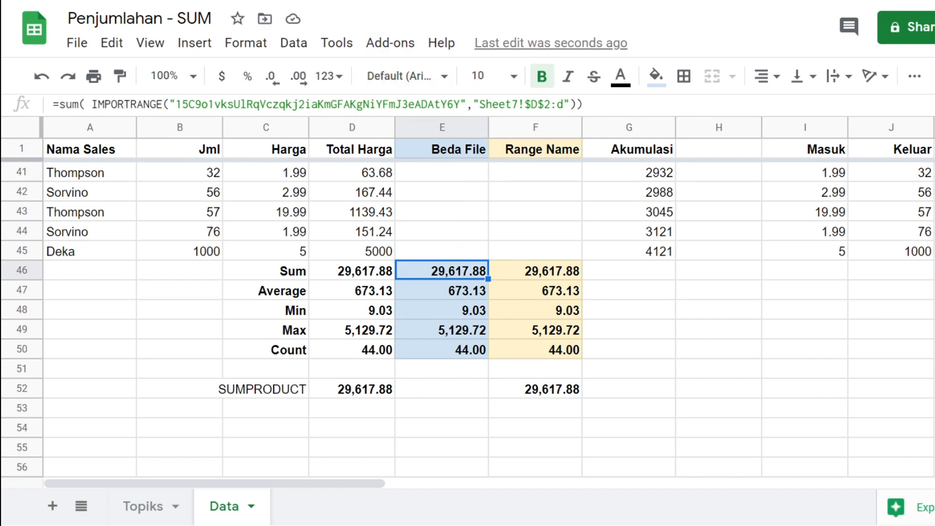
{"action": "left_click", "coordinate": [557, 275]}
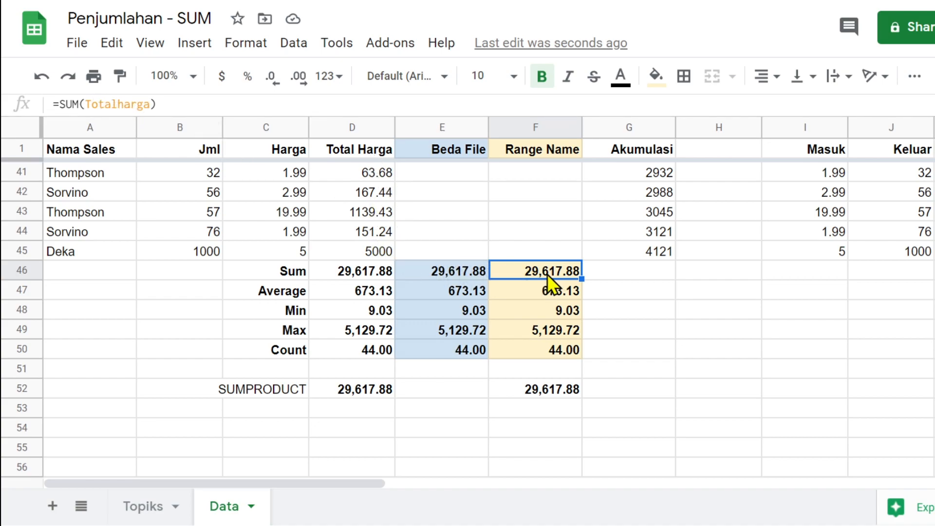
{"action": "left_click", "coordinate": [629, 374]}
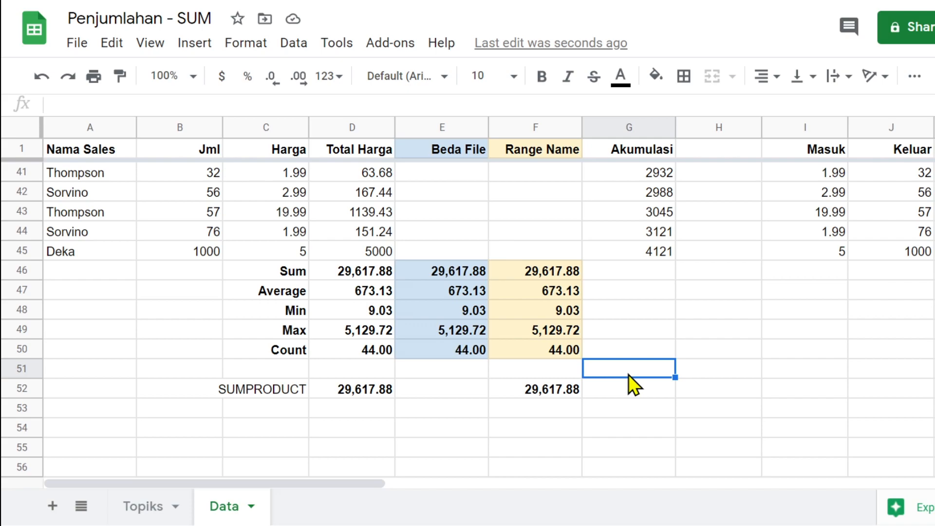
{"action": "left_click", "coordinate": [452, 398]}
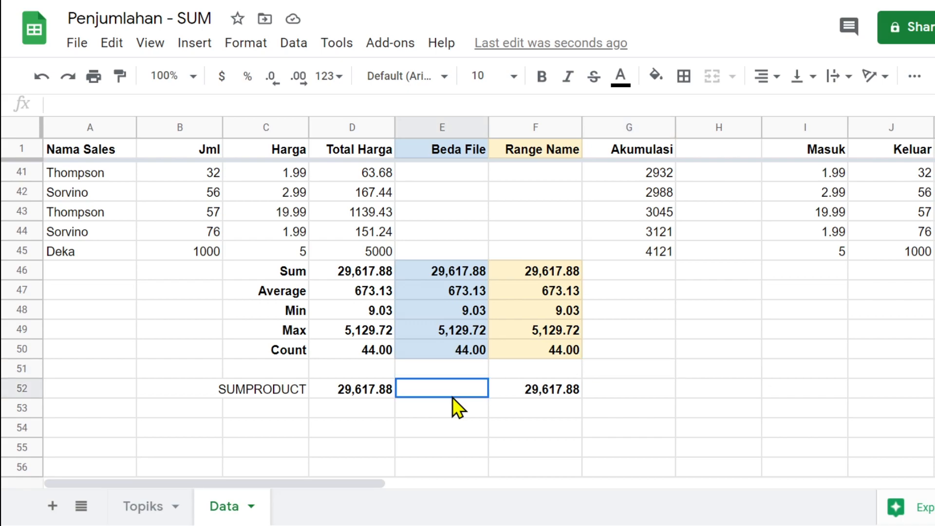